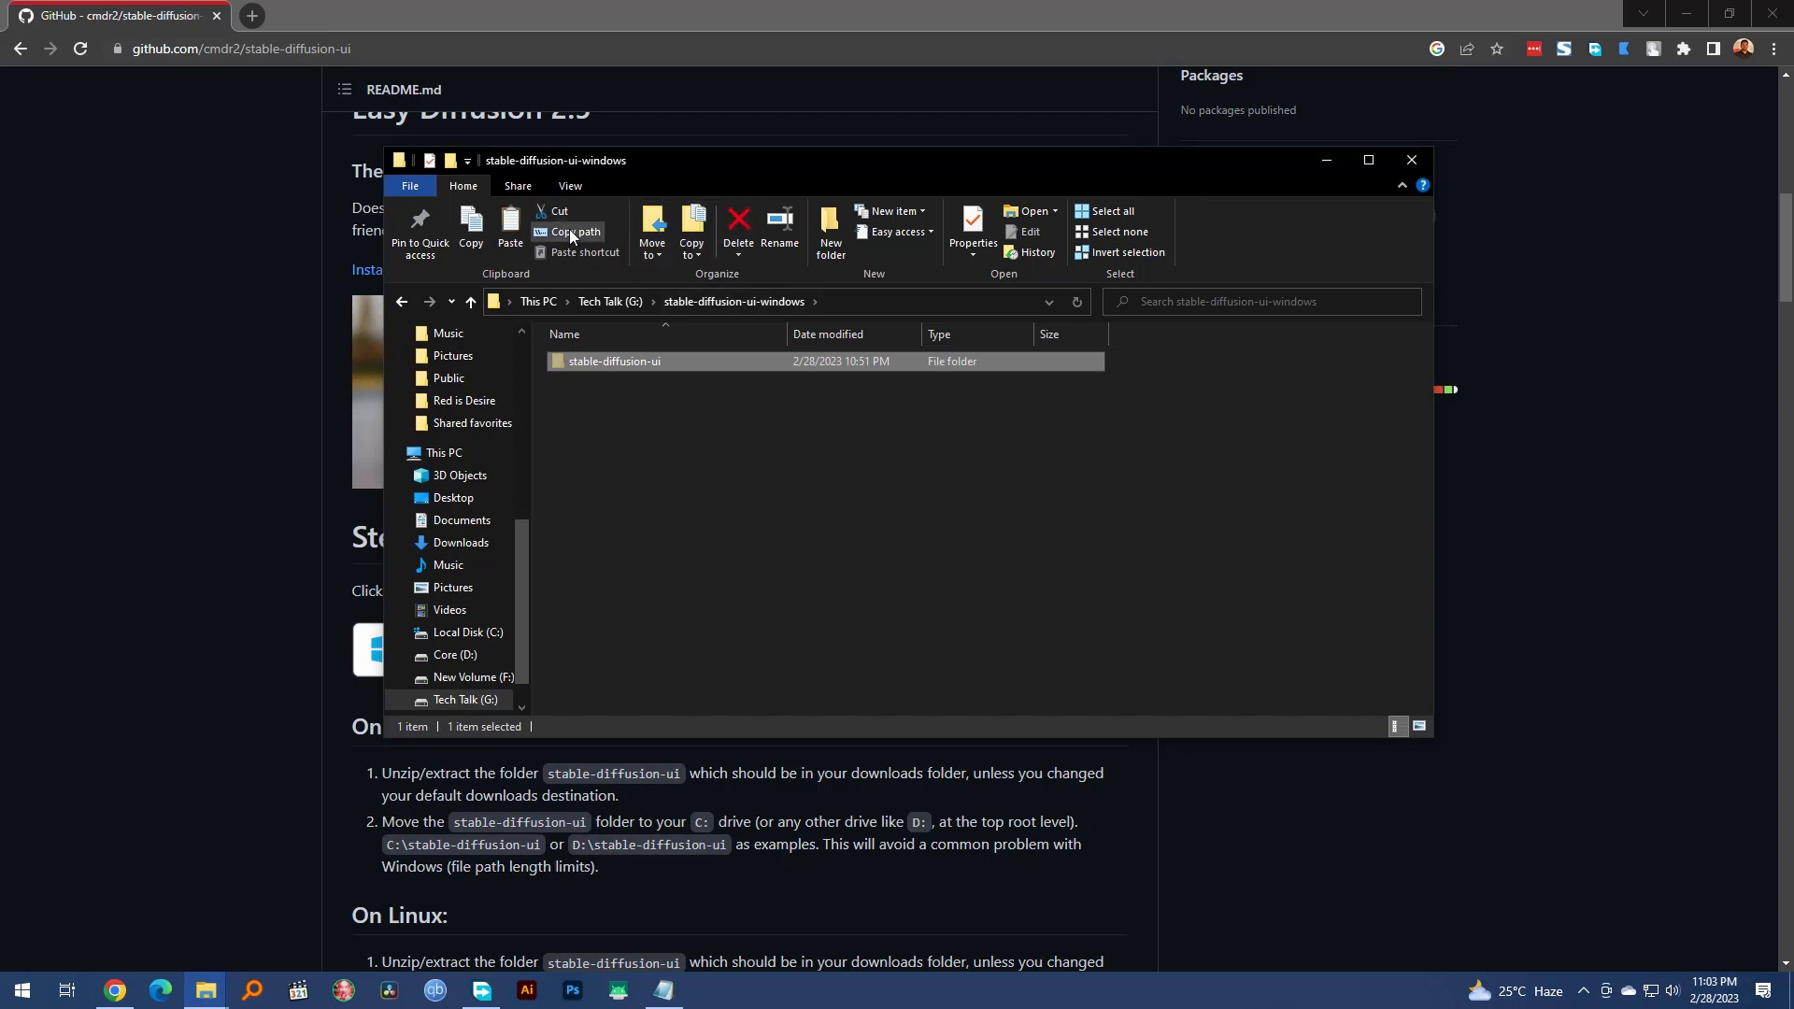
# Step: Move the cut stable-diffusion-ui folder to the root of the Tech Talk (G:) drive, using Explorer as the paste method
pyautogui.click(612, 300)
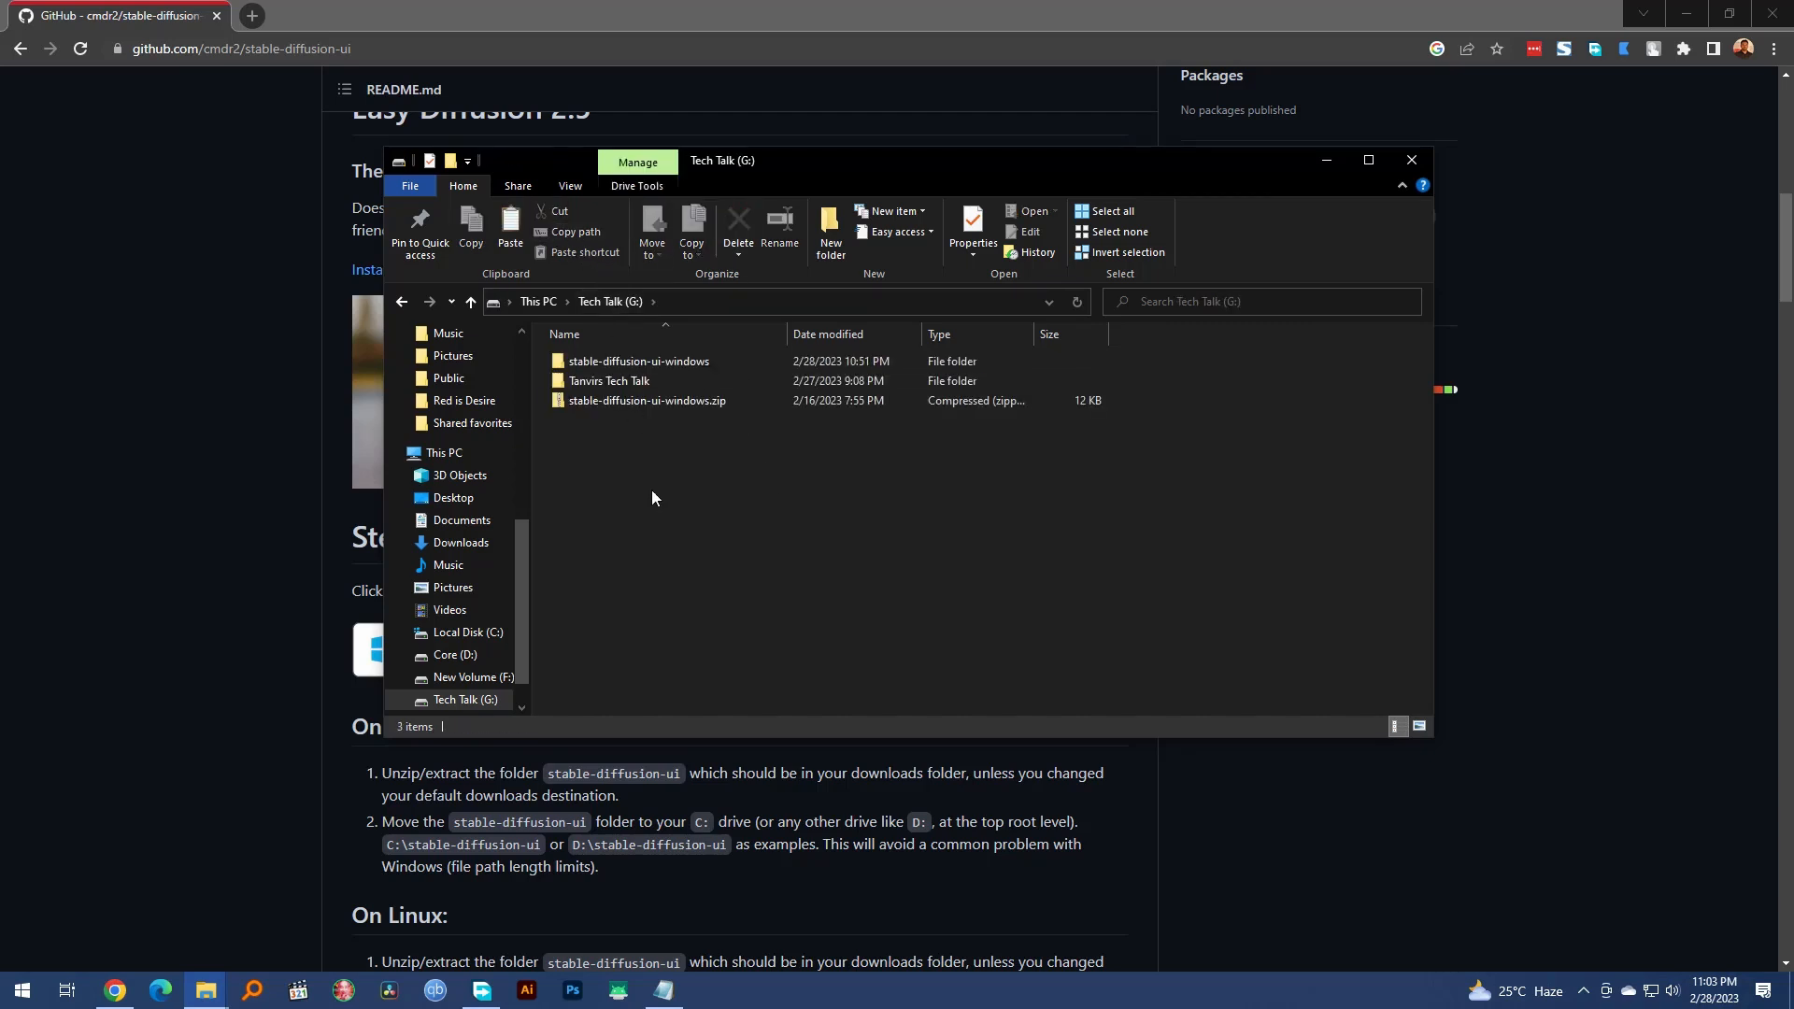
pyautogui.click(510, 229)
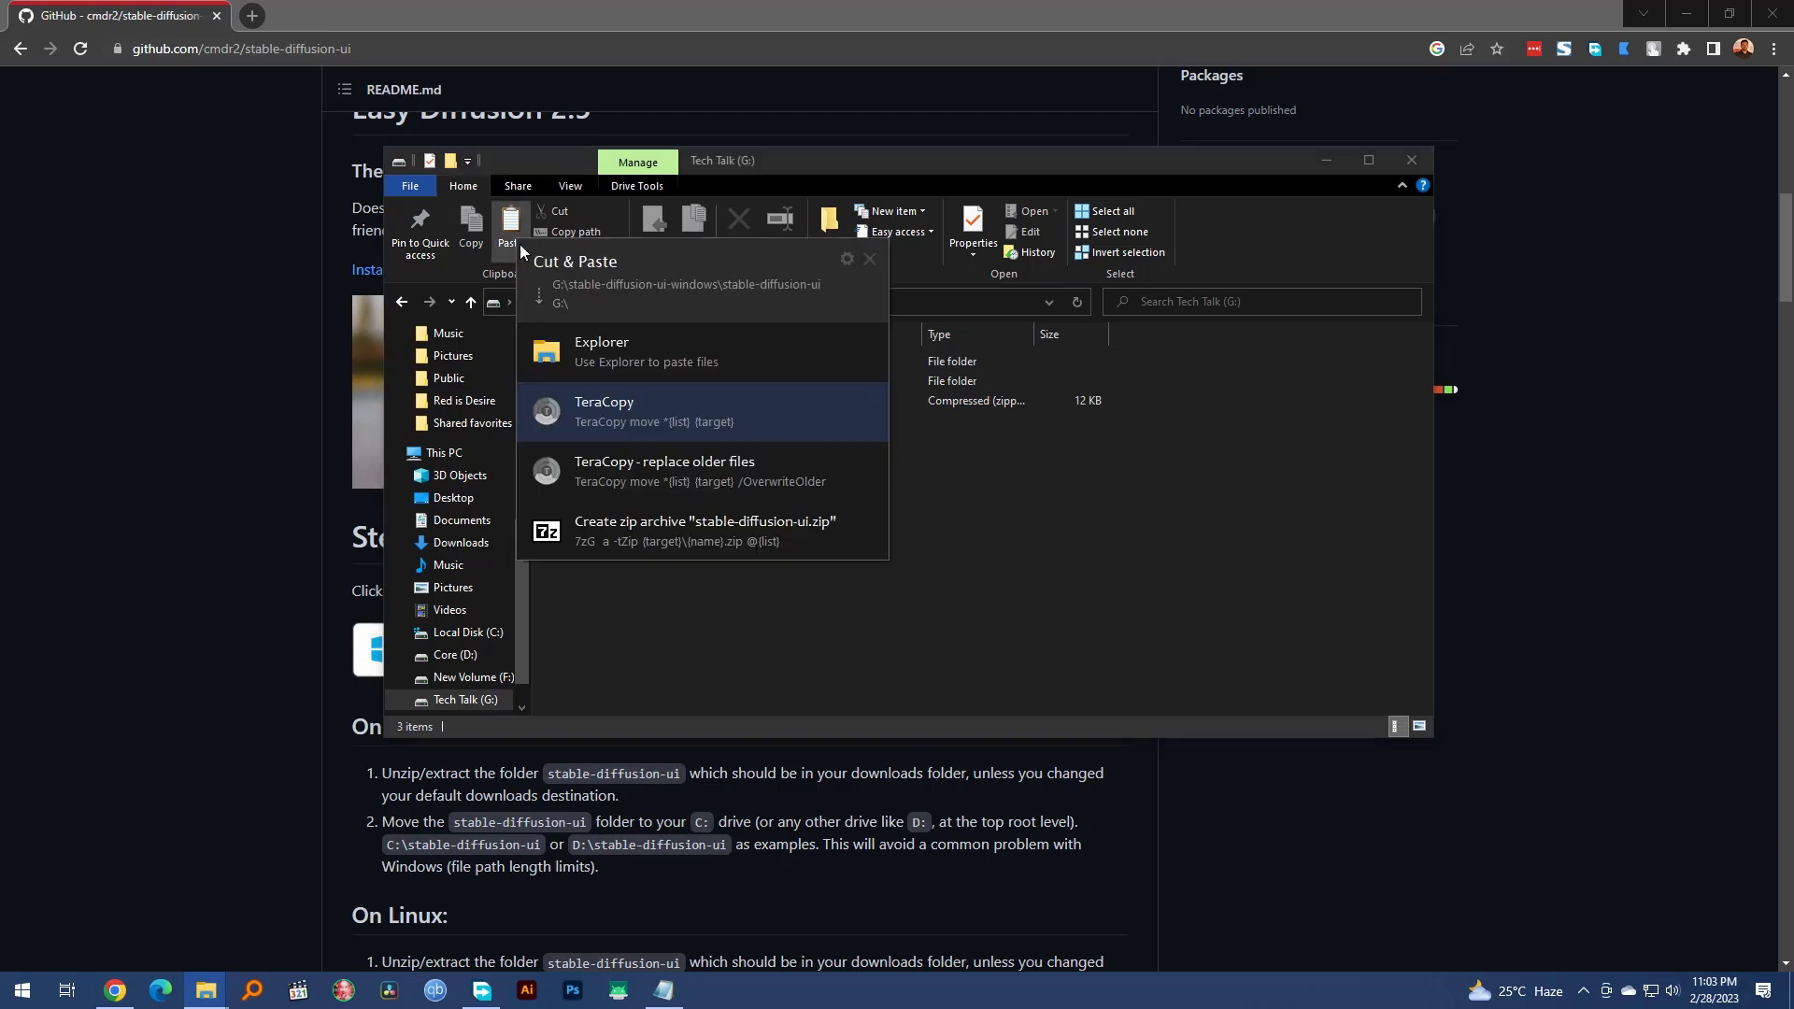
pyautogui.click(627, 369)
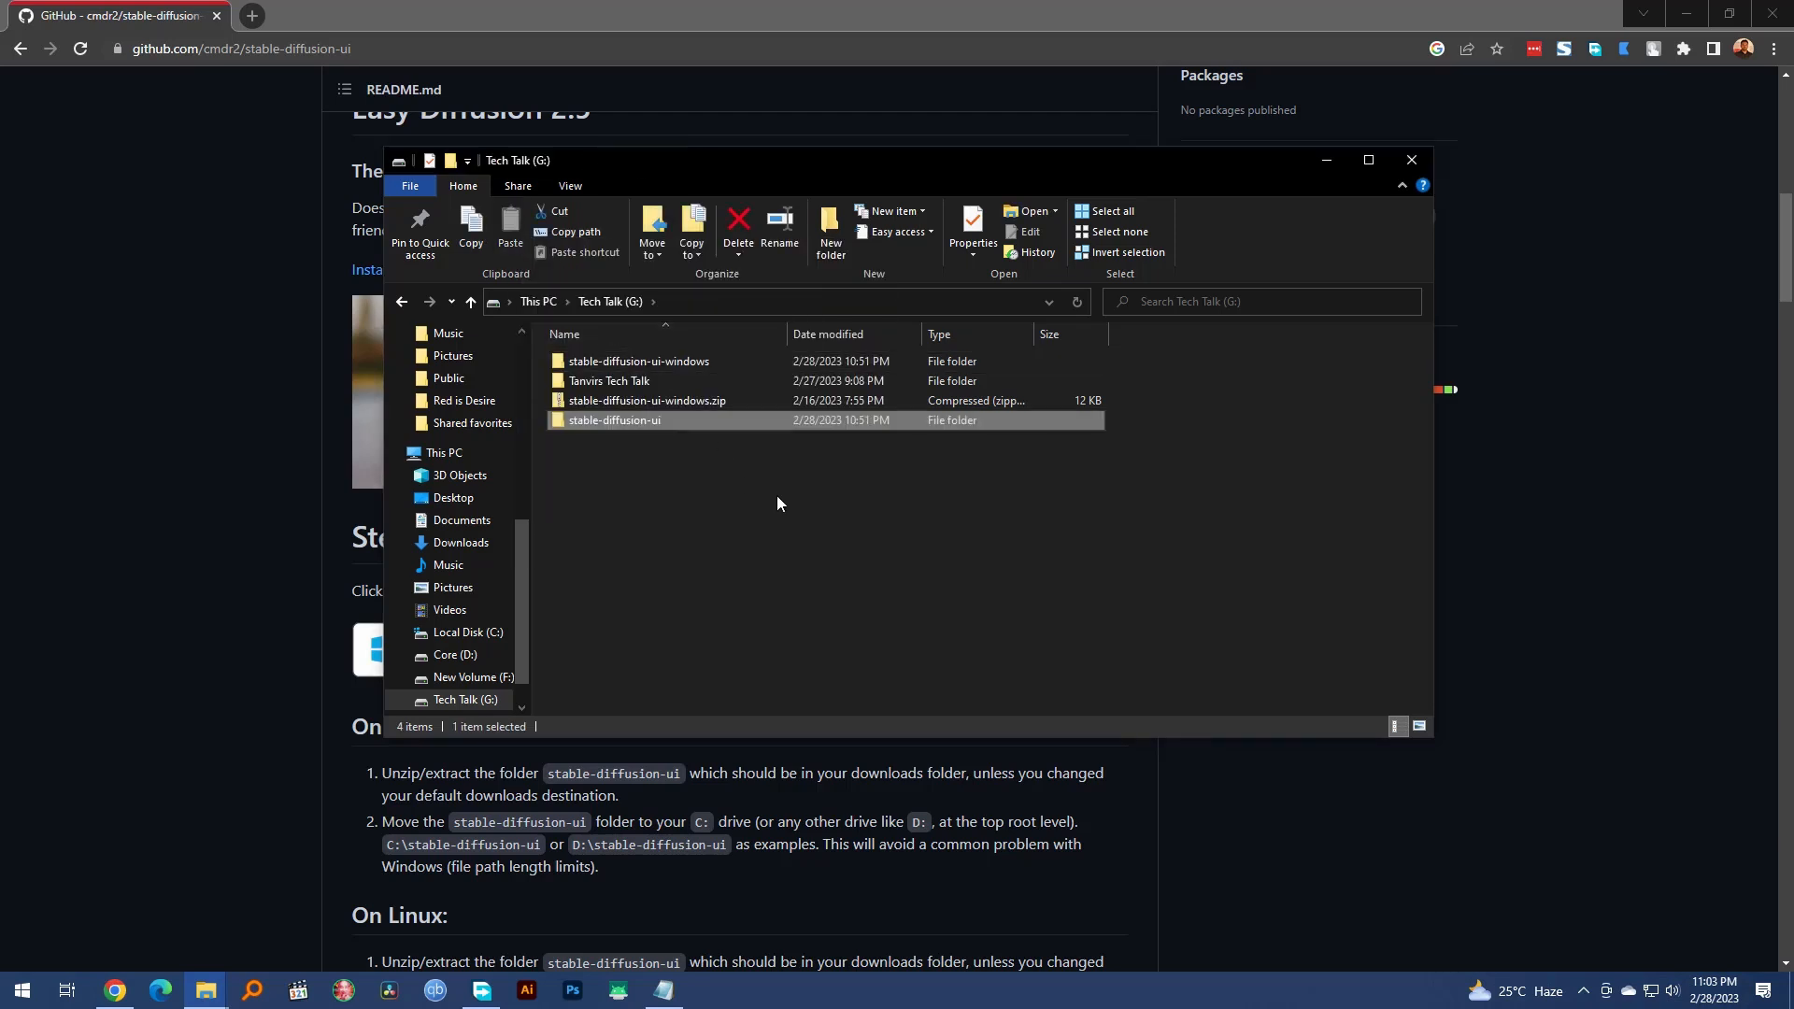
# Step: Run Start Stable Diffusion UI.cmd from the stable-diffusion-ui folder on the G: drive
pyautogui.click(749, 519)
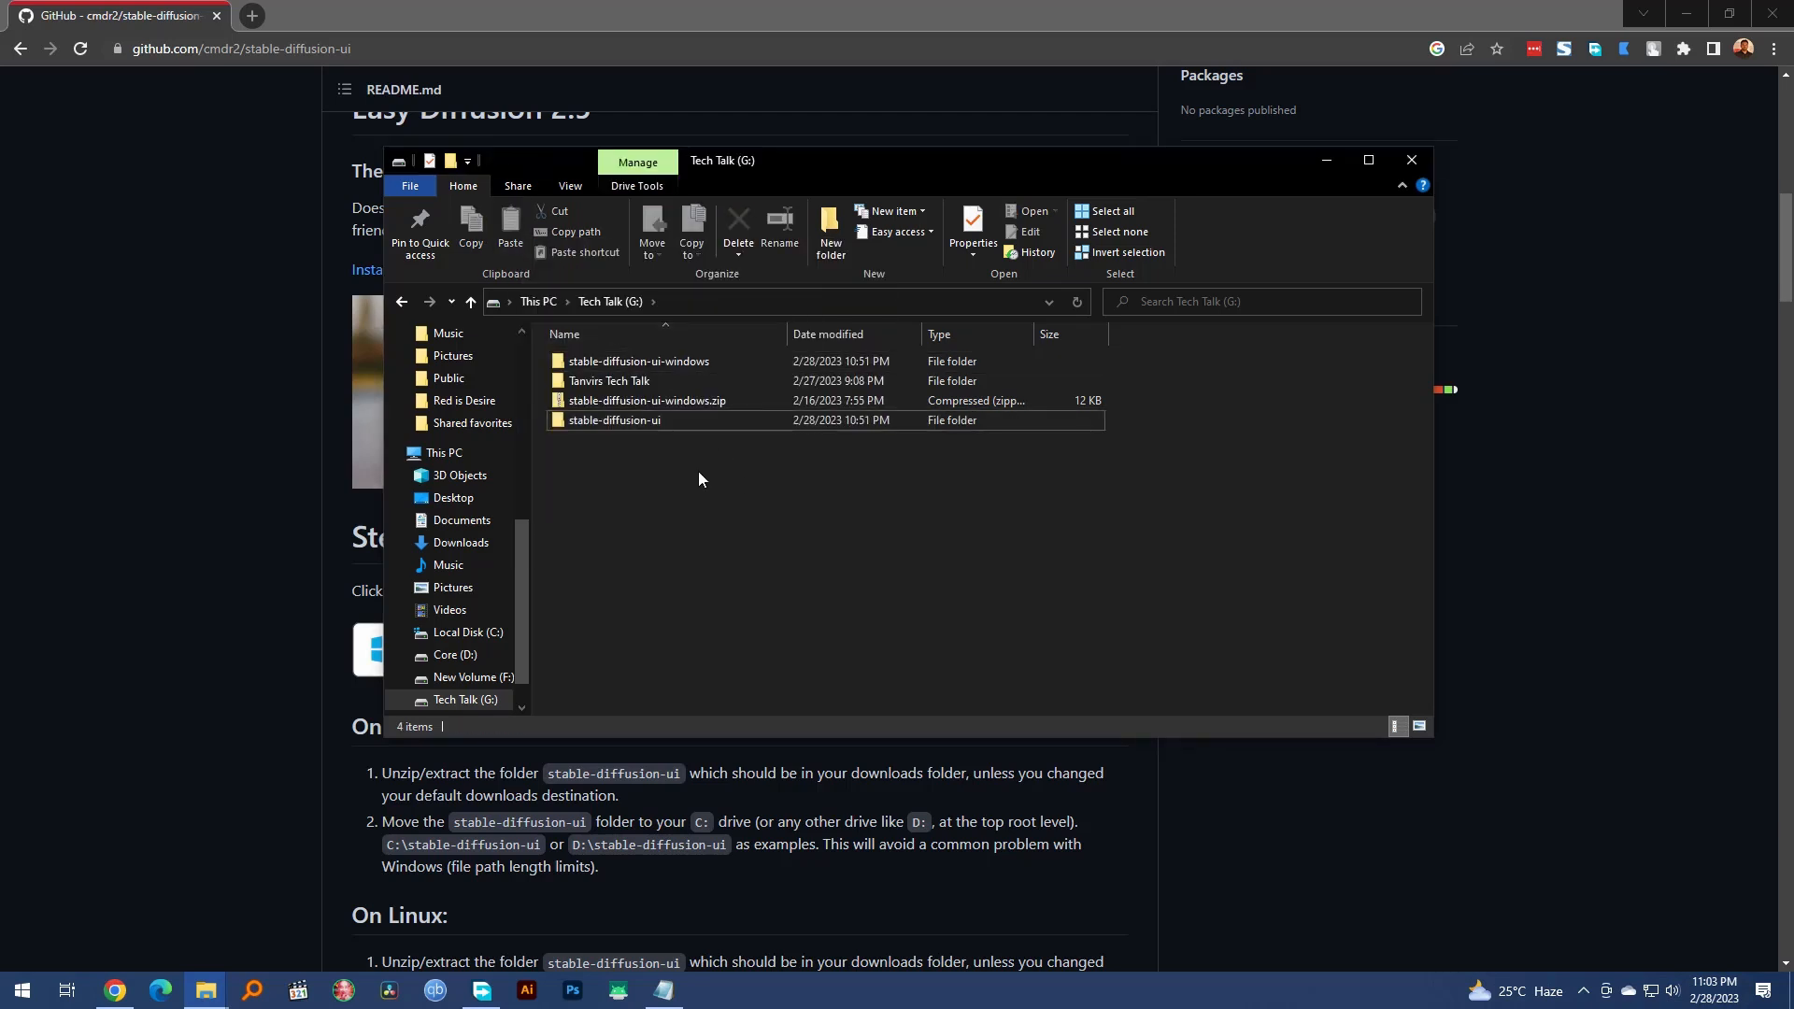
pyautogui.doubleClick(640, 423)
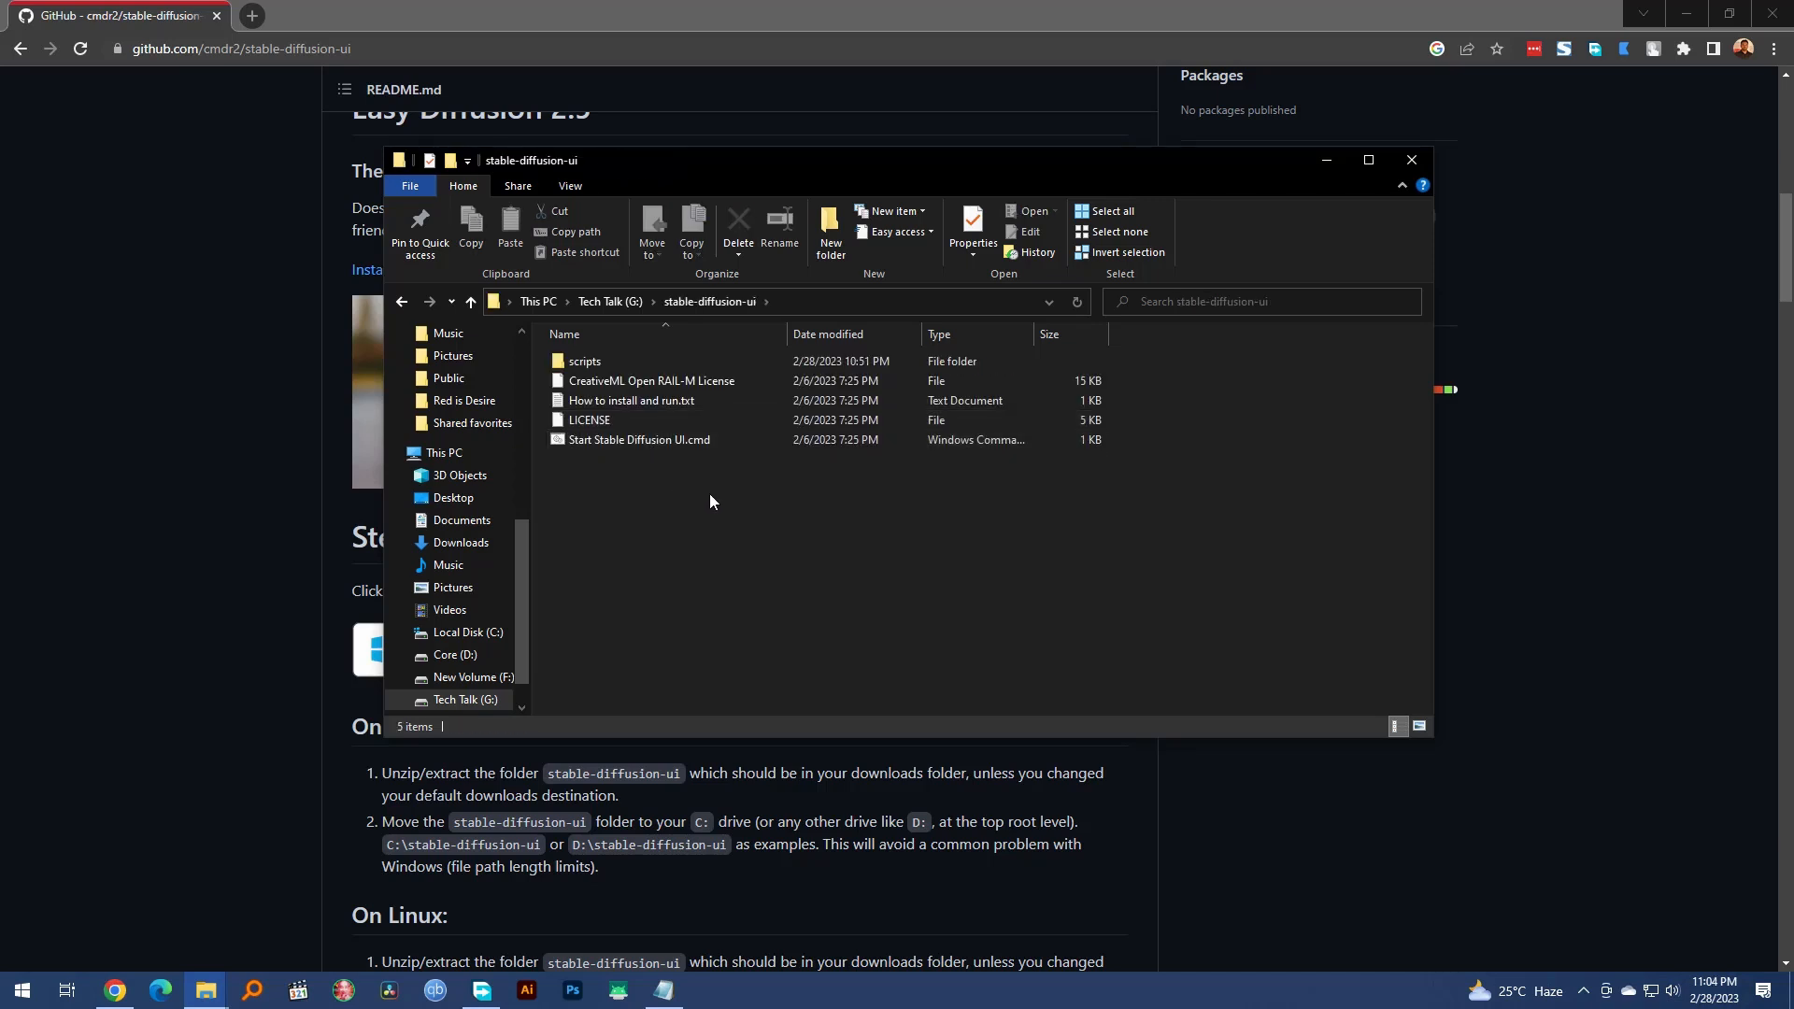
pyautogui.doubleClick(659, 439)
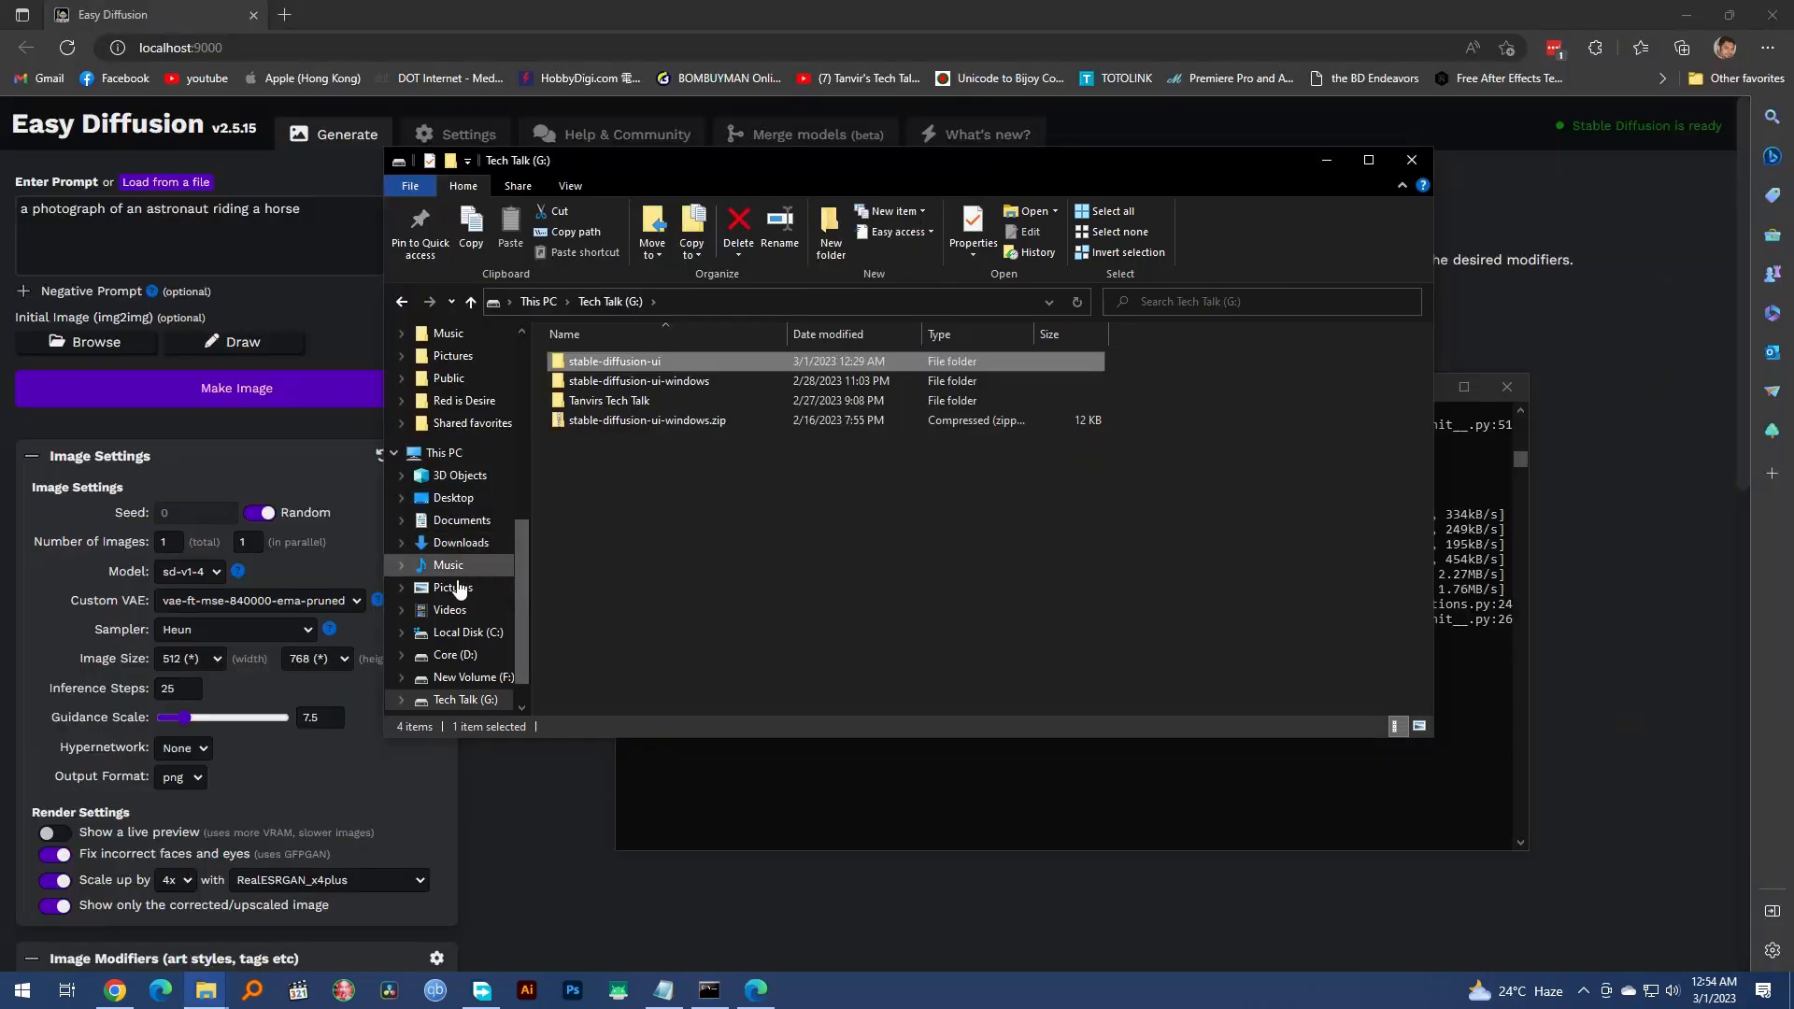
# Step: Copy all the files in the D:\Stable Diffusion\models folder
pyautogui.click(479, 660)
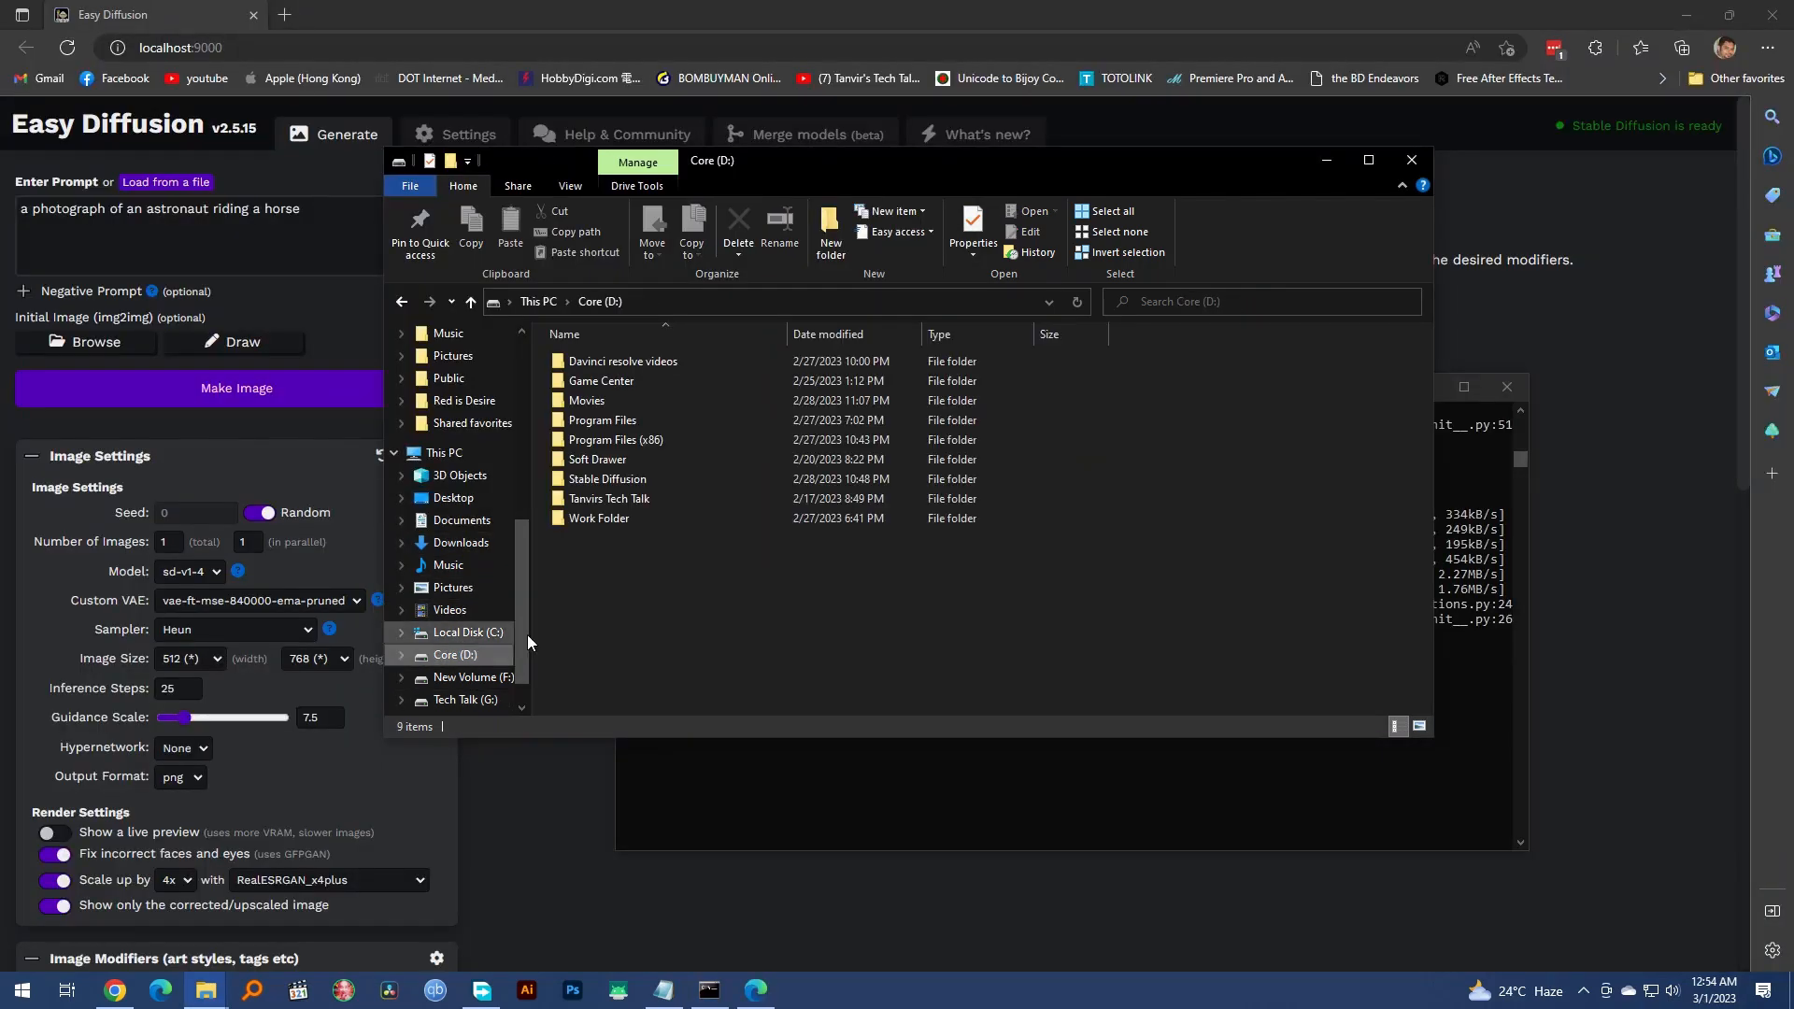
pyautogui.click(643, 488)
pyautogui.doubleClick(642, 484)
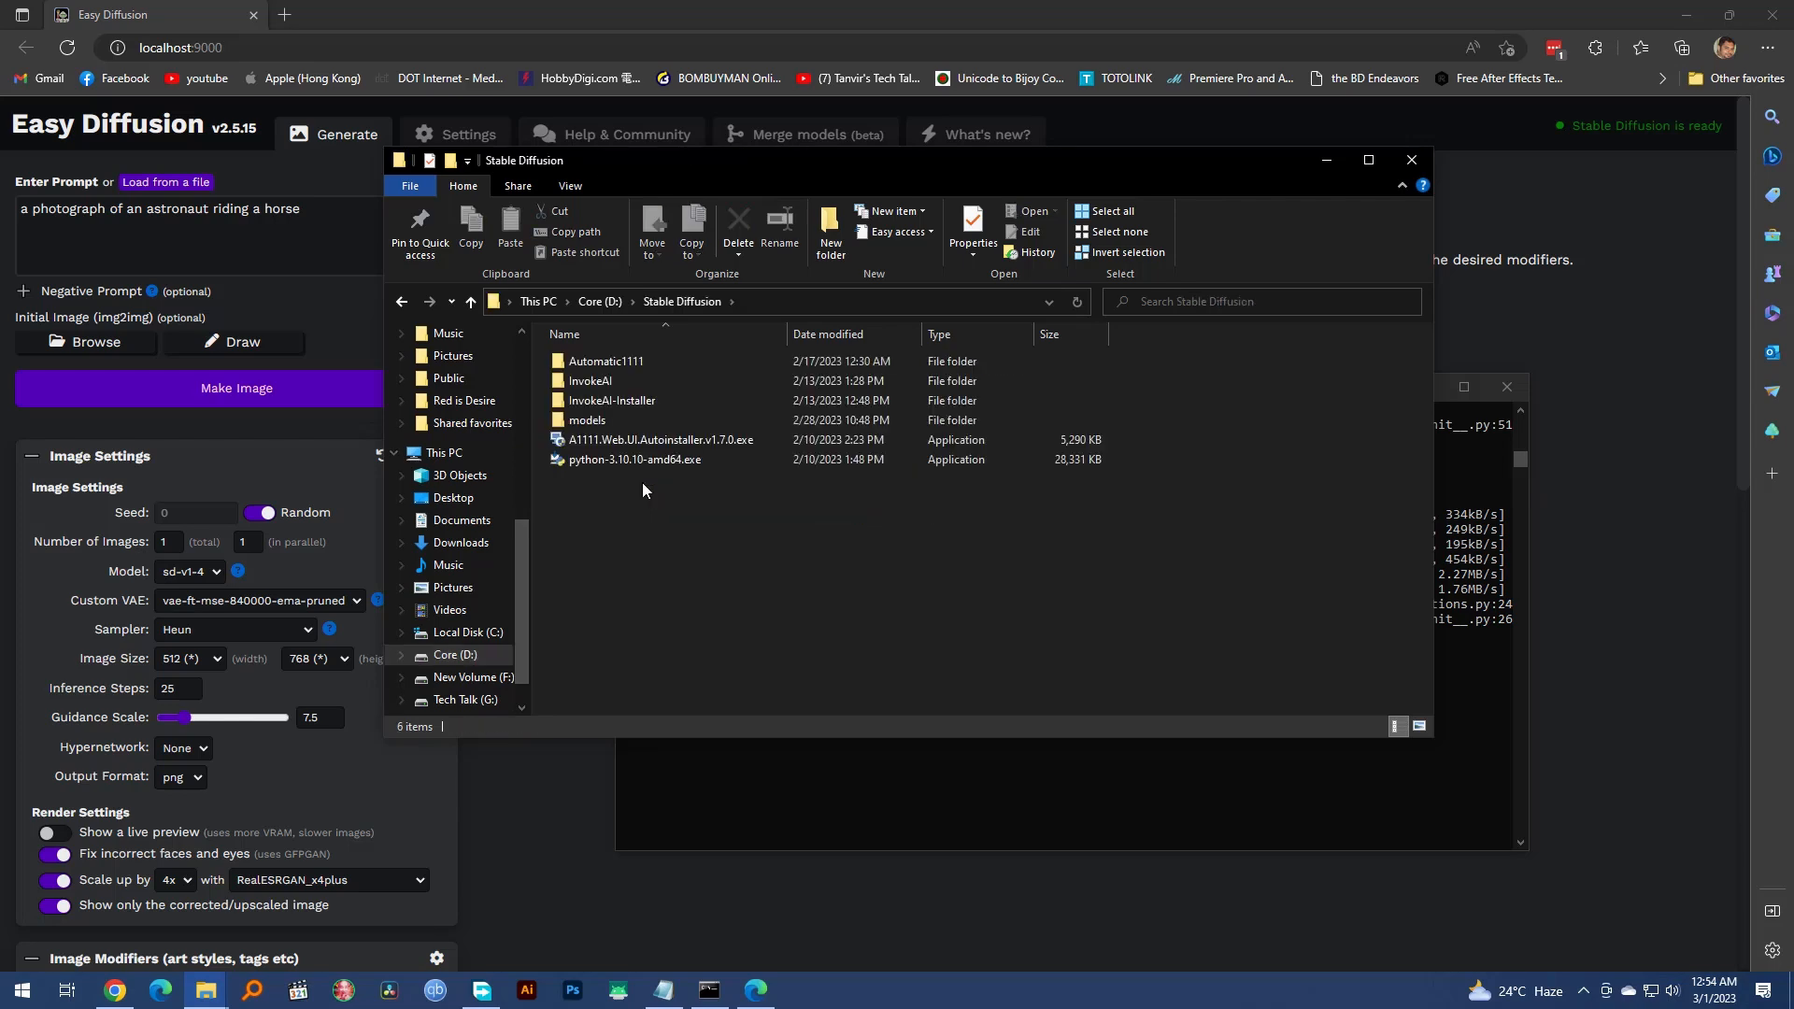
pyautogui.doubleClick(623, 418)
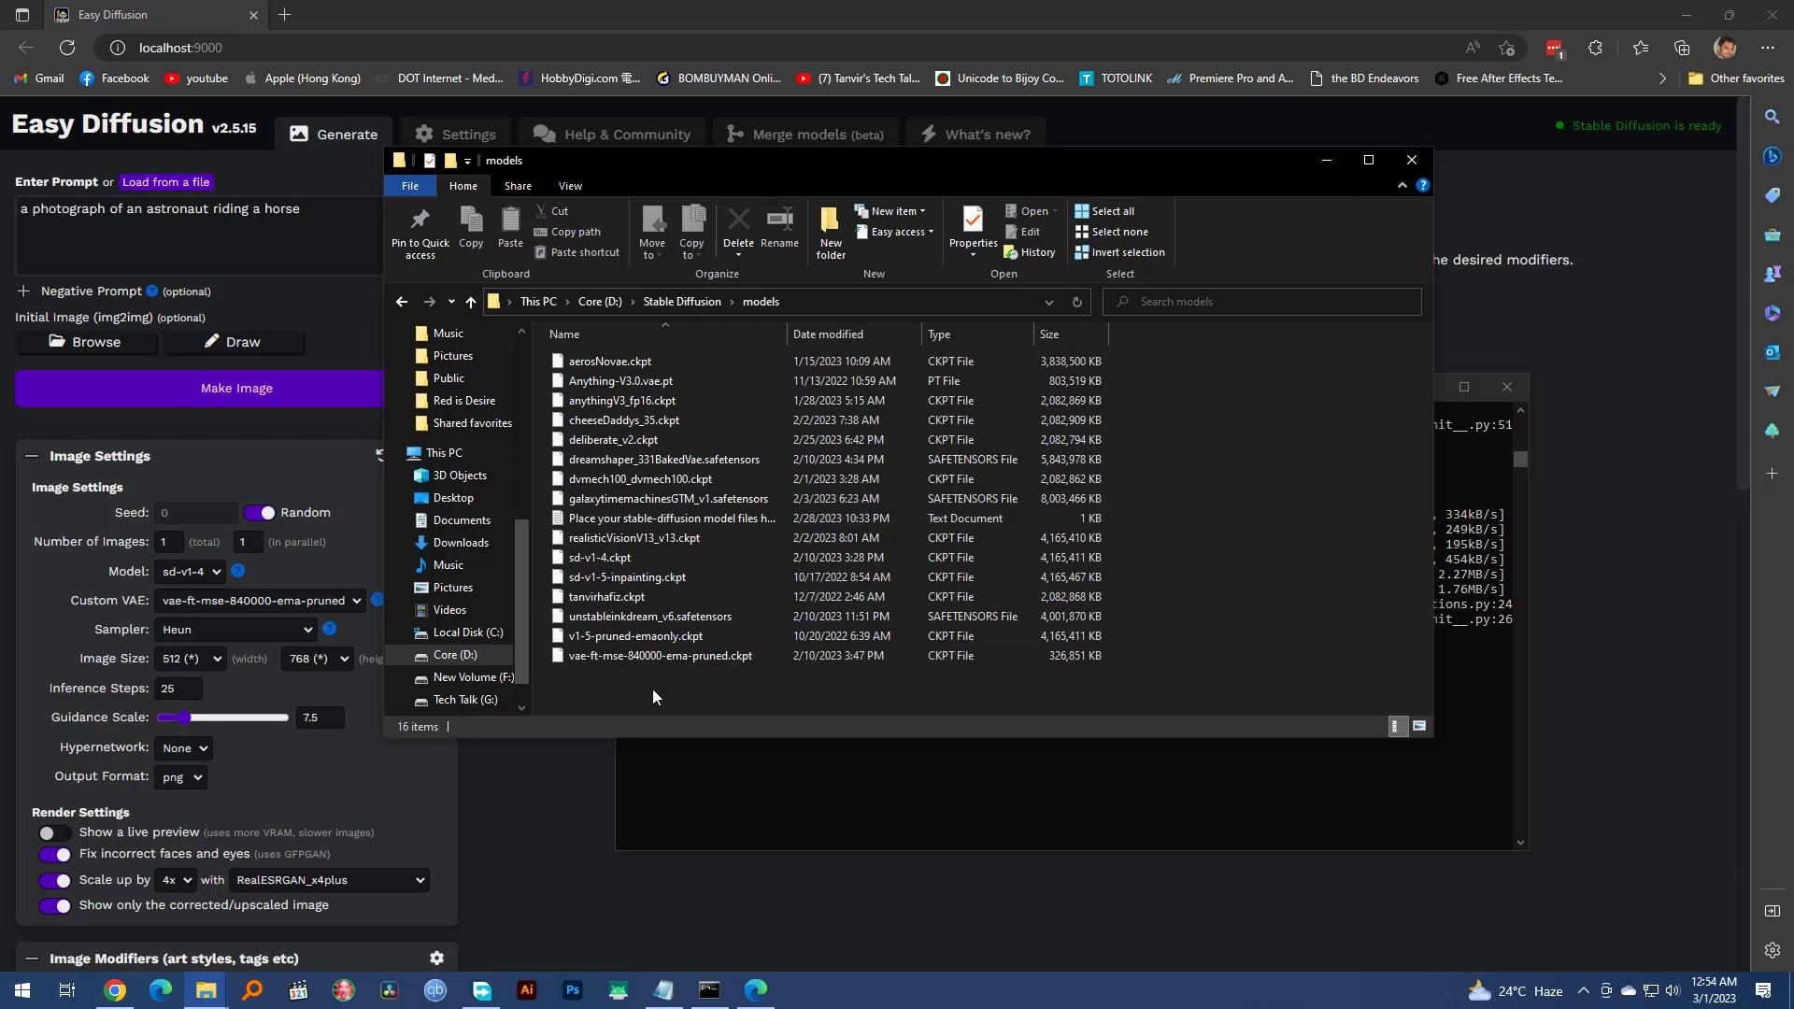
pyautogui.hotkey('ctrl', 'a')
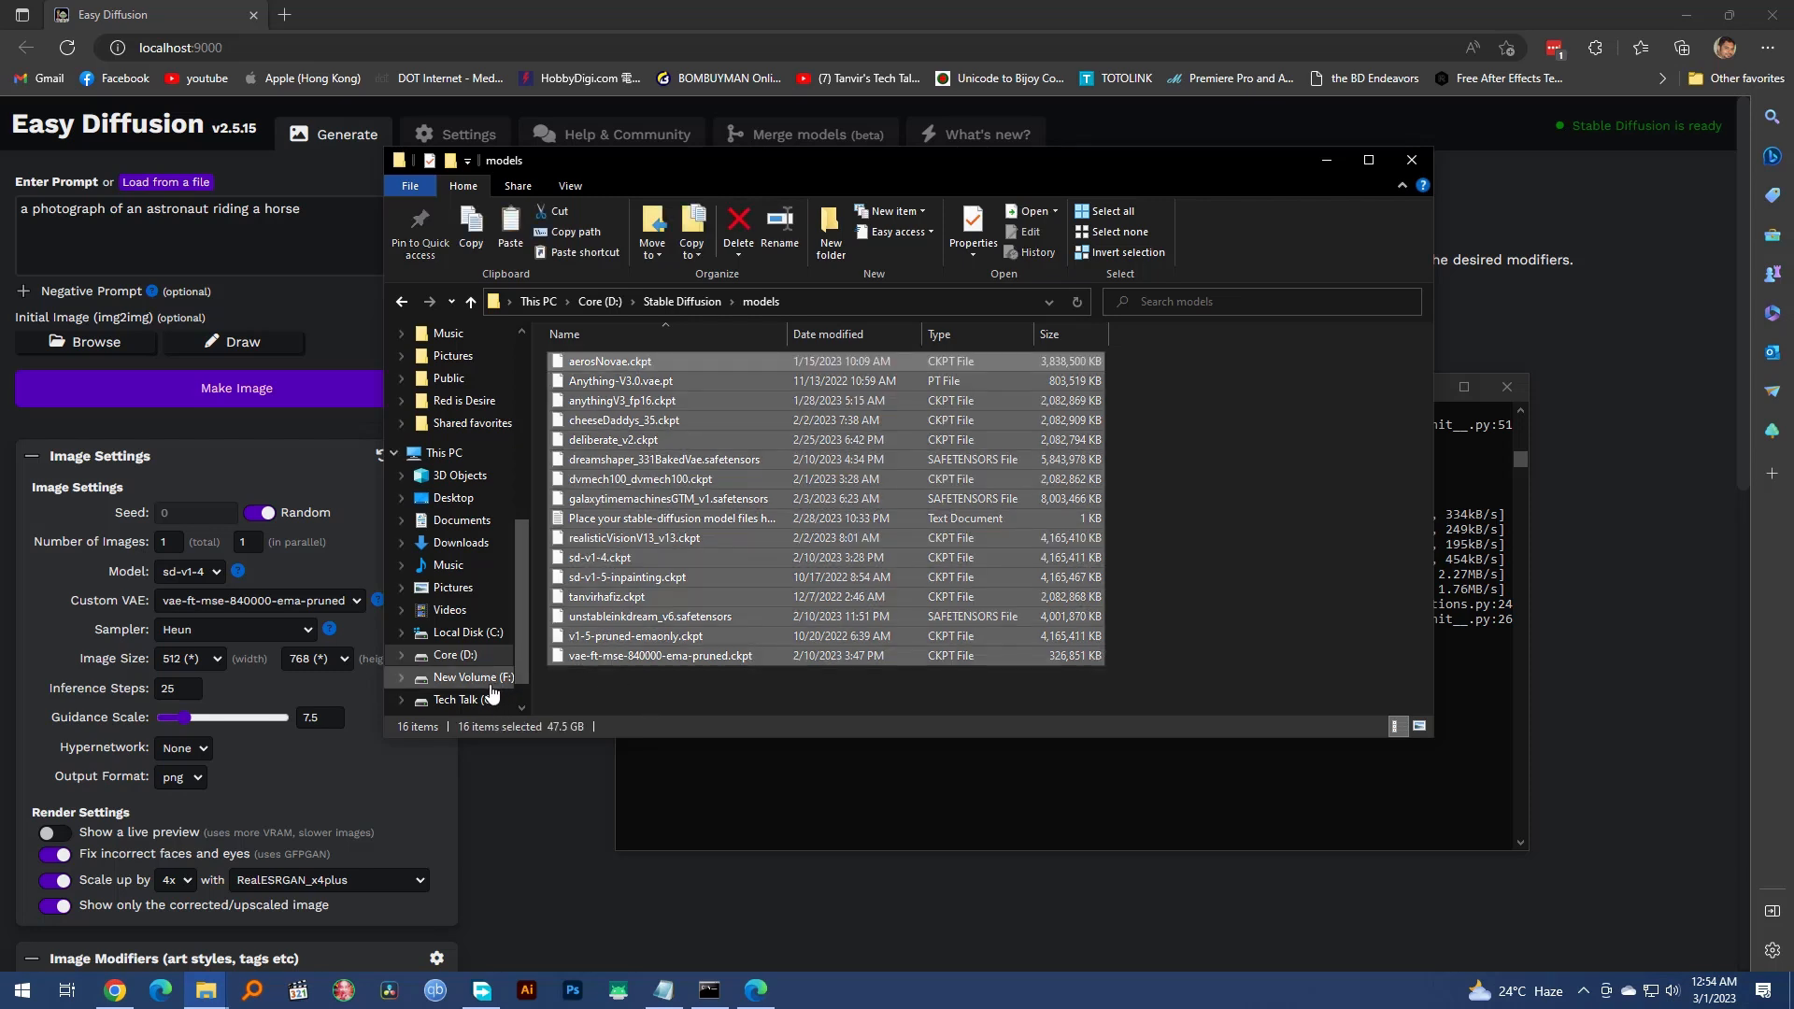
# Step: Paste the copied model files into G:\stable-diffusion-ui\models\stable-diffusion with TeraCopy
pyautogui.click(464, 700)
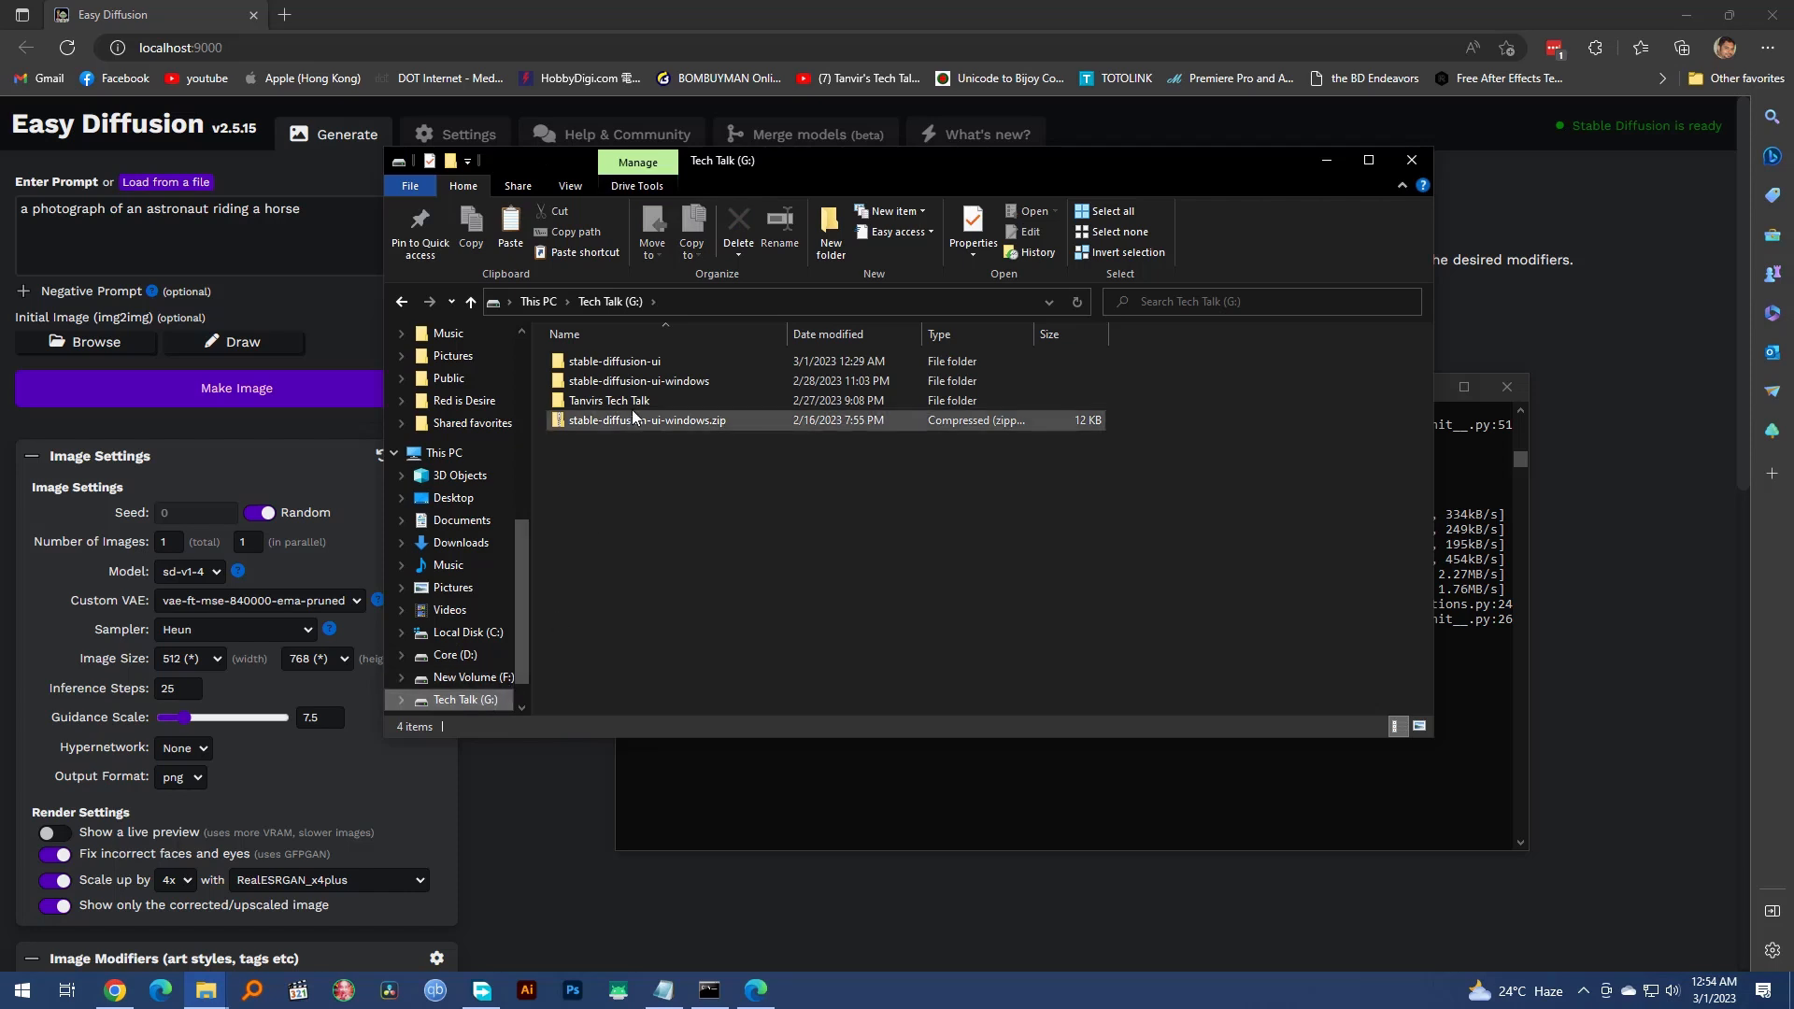
pyautogui.click(645, 366)
pyautogui.doubleClick(645, 361)
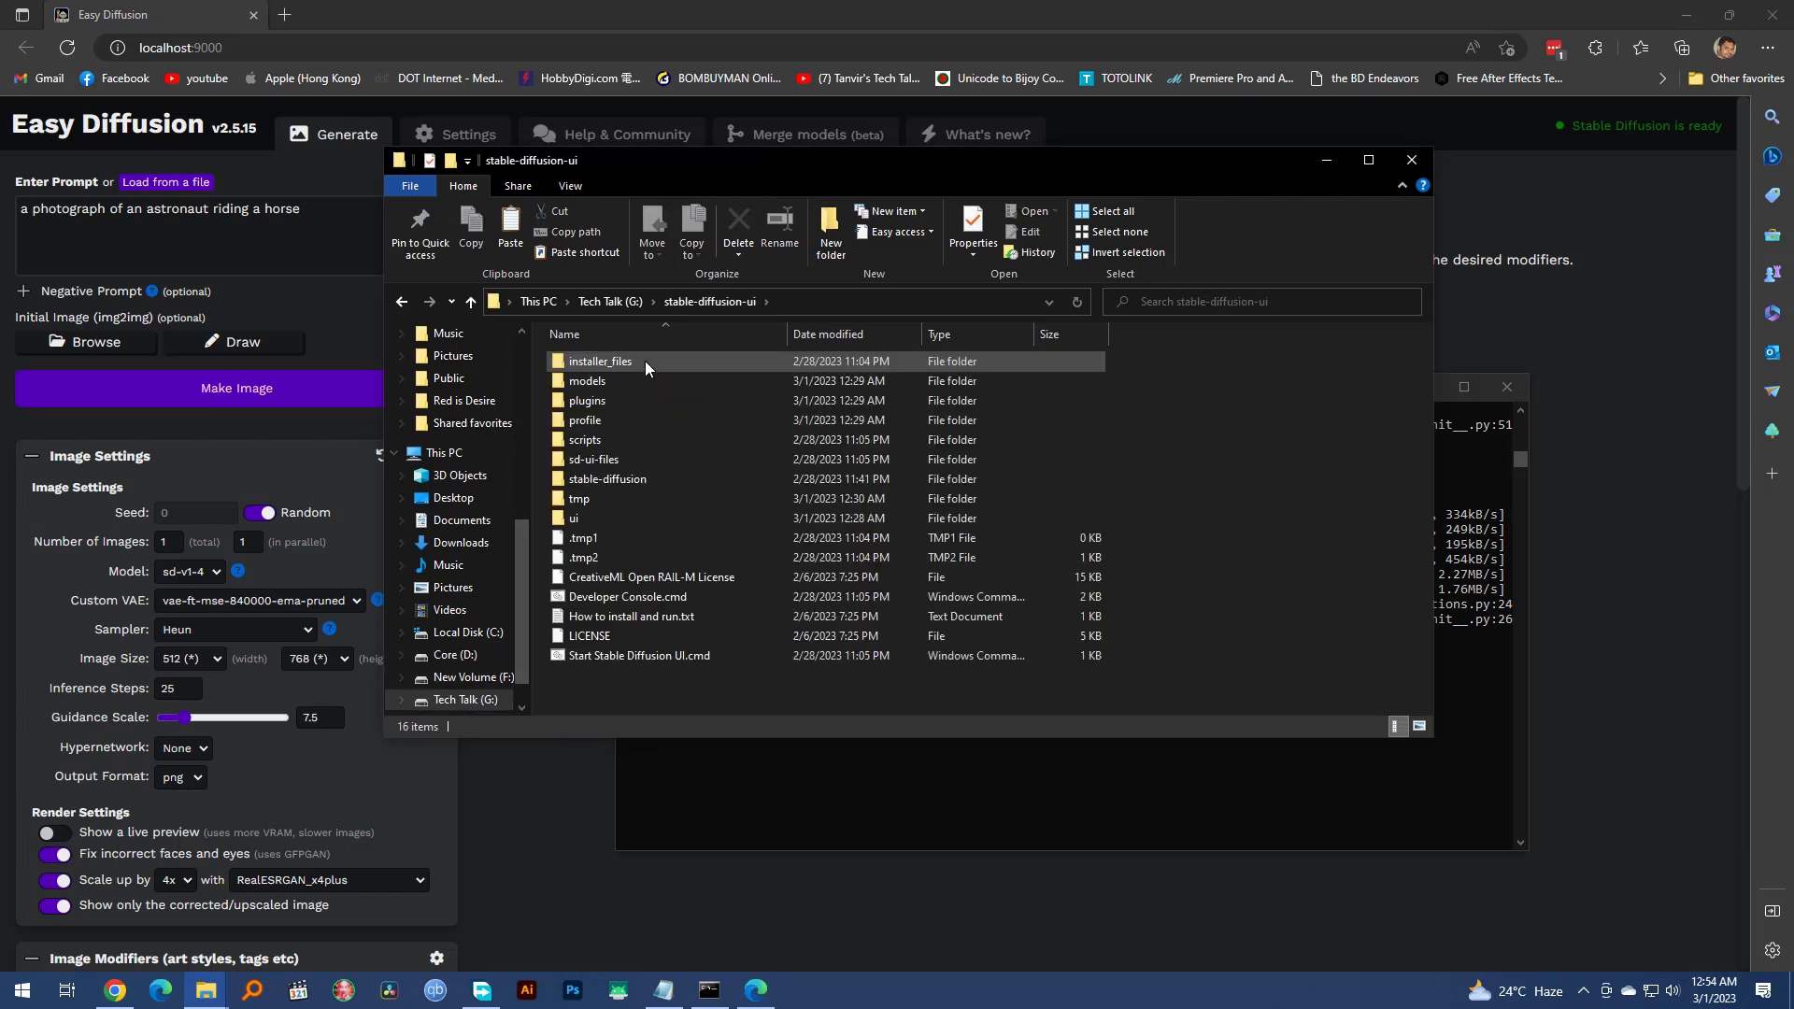
pyautogui.doubleClick(634, 382)
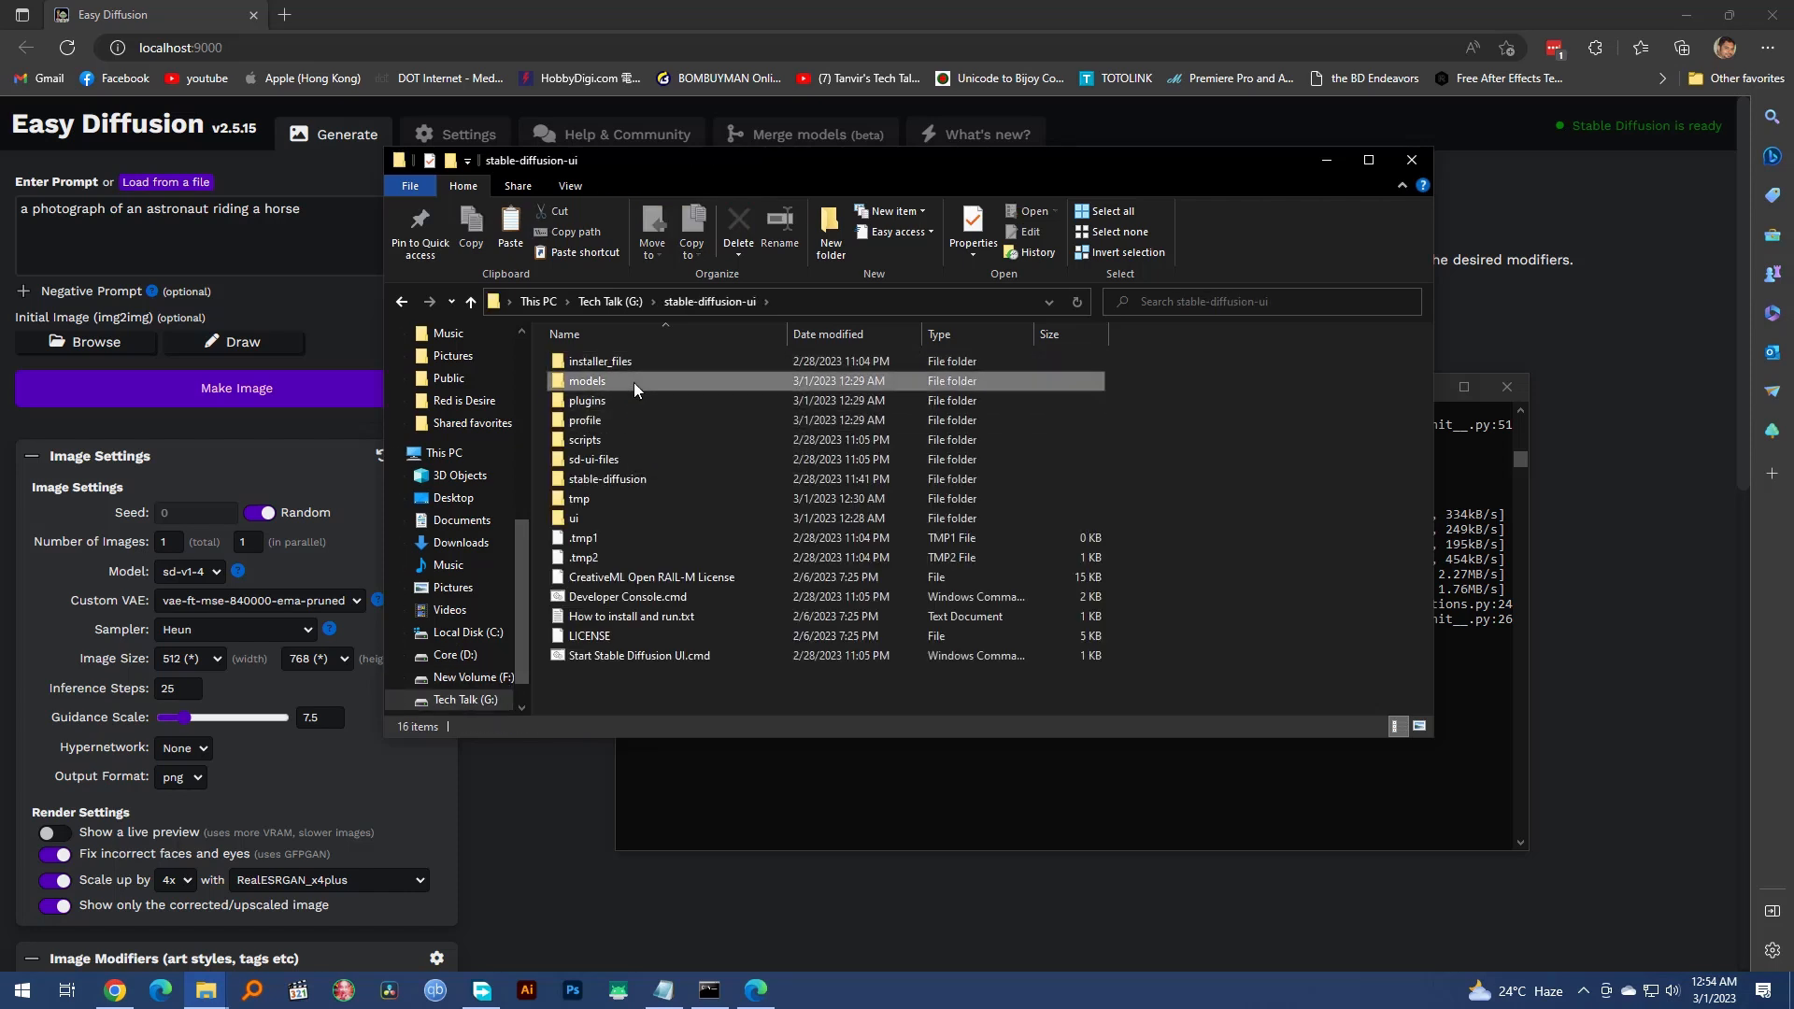
pyautogui.doubleClick(630, 420)
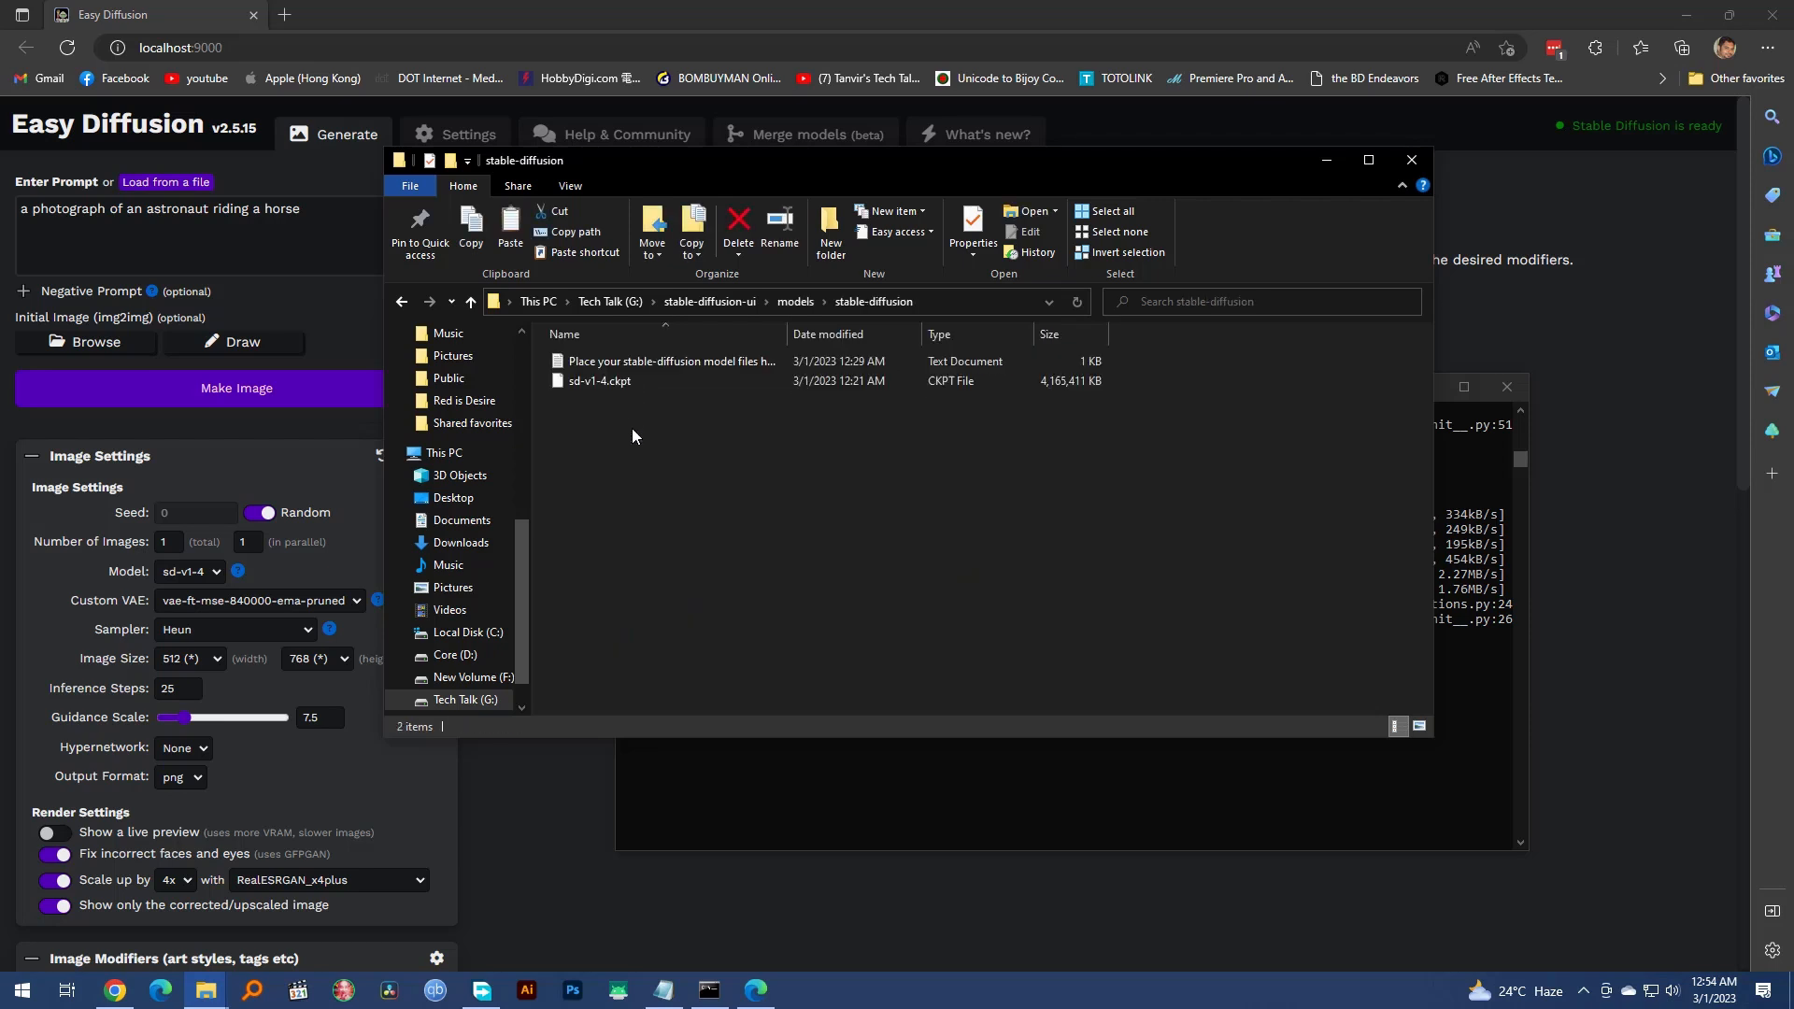
pyautogui.hotkey('ctrl', 'v')
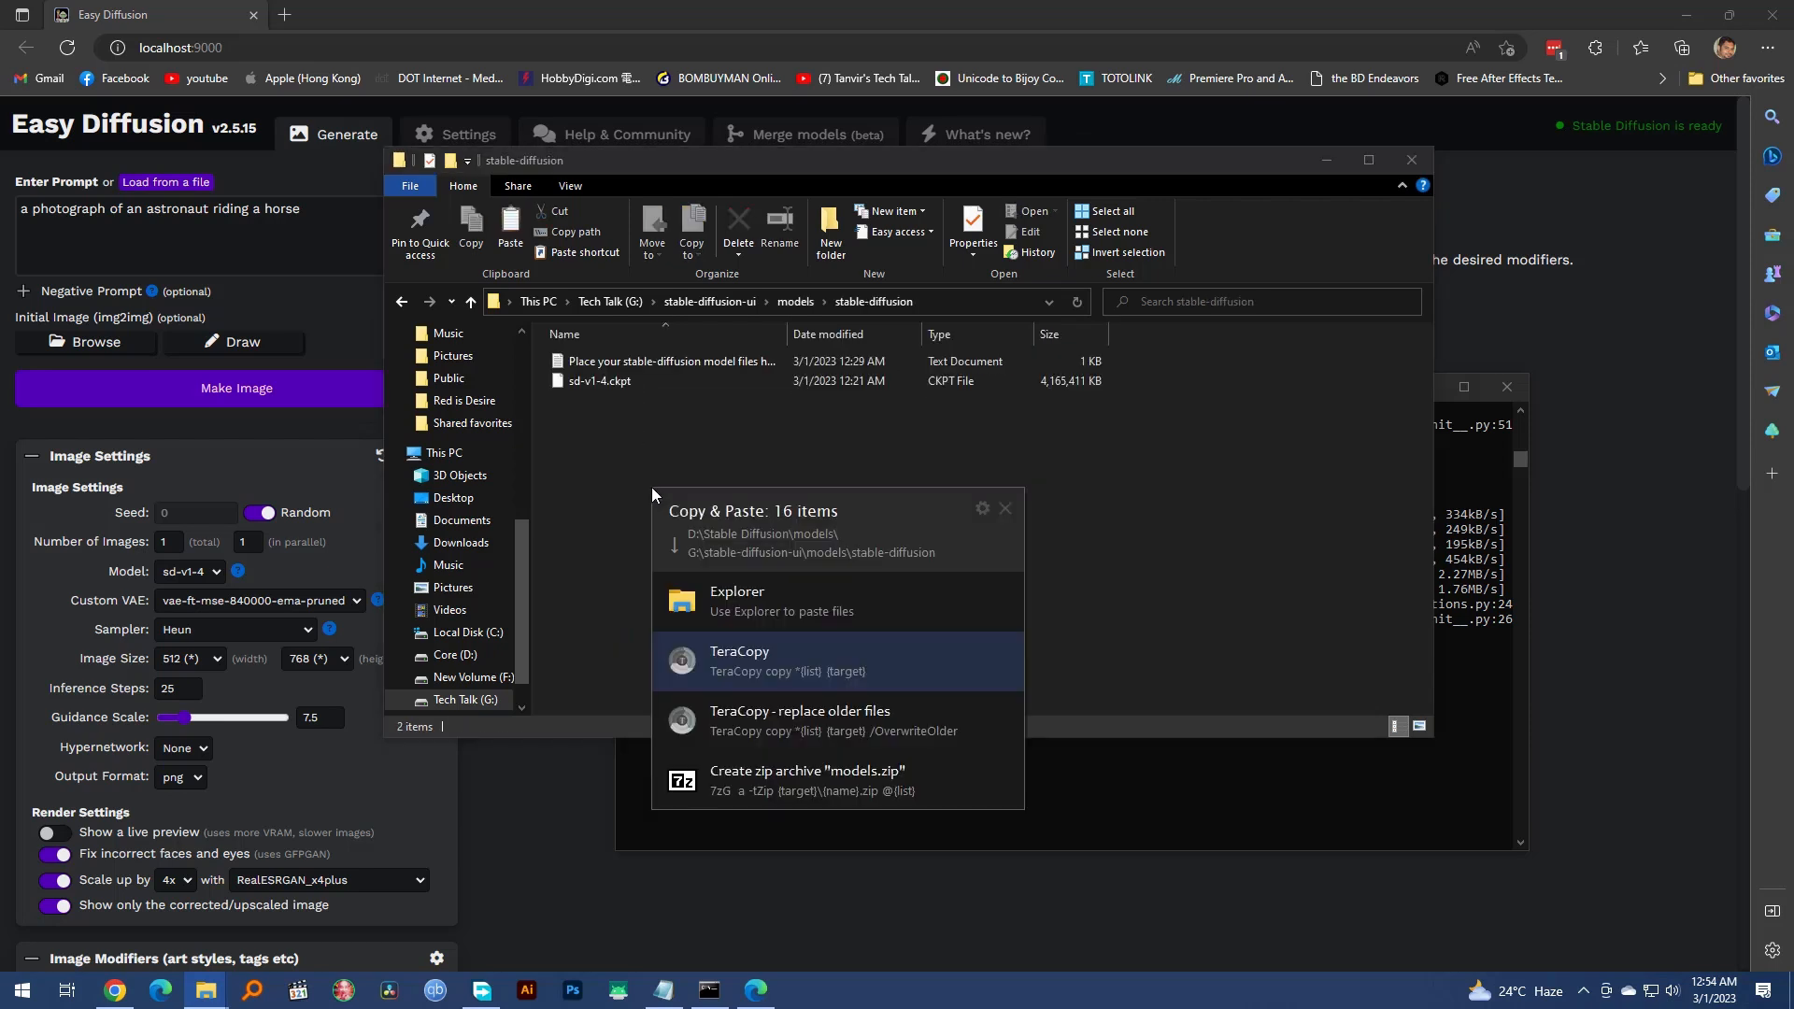
pyautogui.click(730, 656)
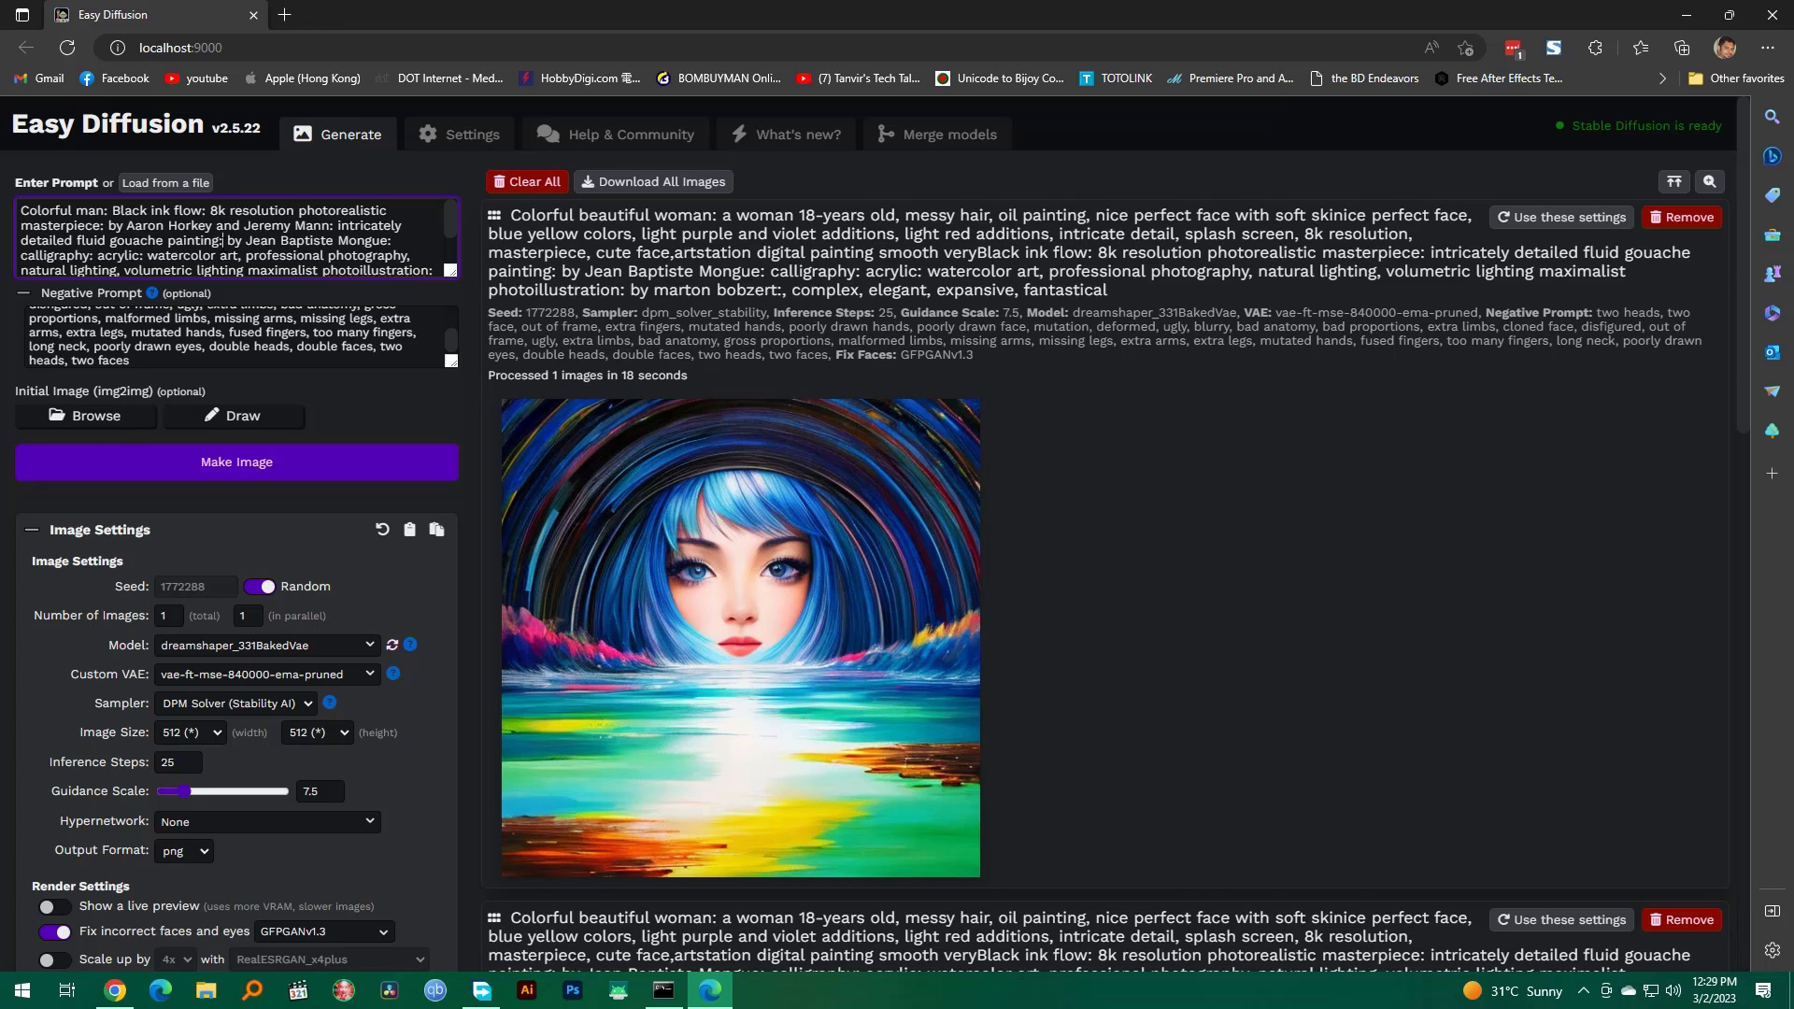
# Step: Examine the available choices for model, custom VAE, sampler, image width and hypernetwork in the image settings
pyautogui.scroll(-3, 408, 484)
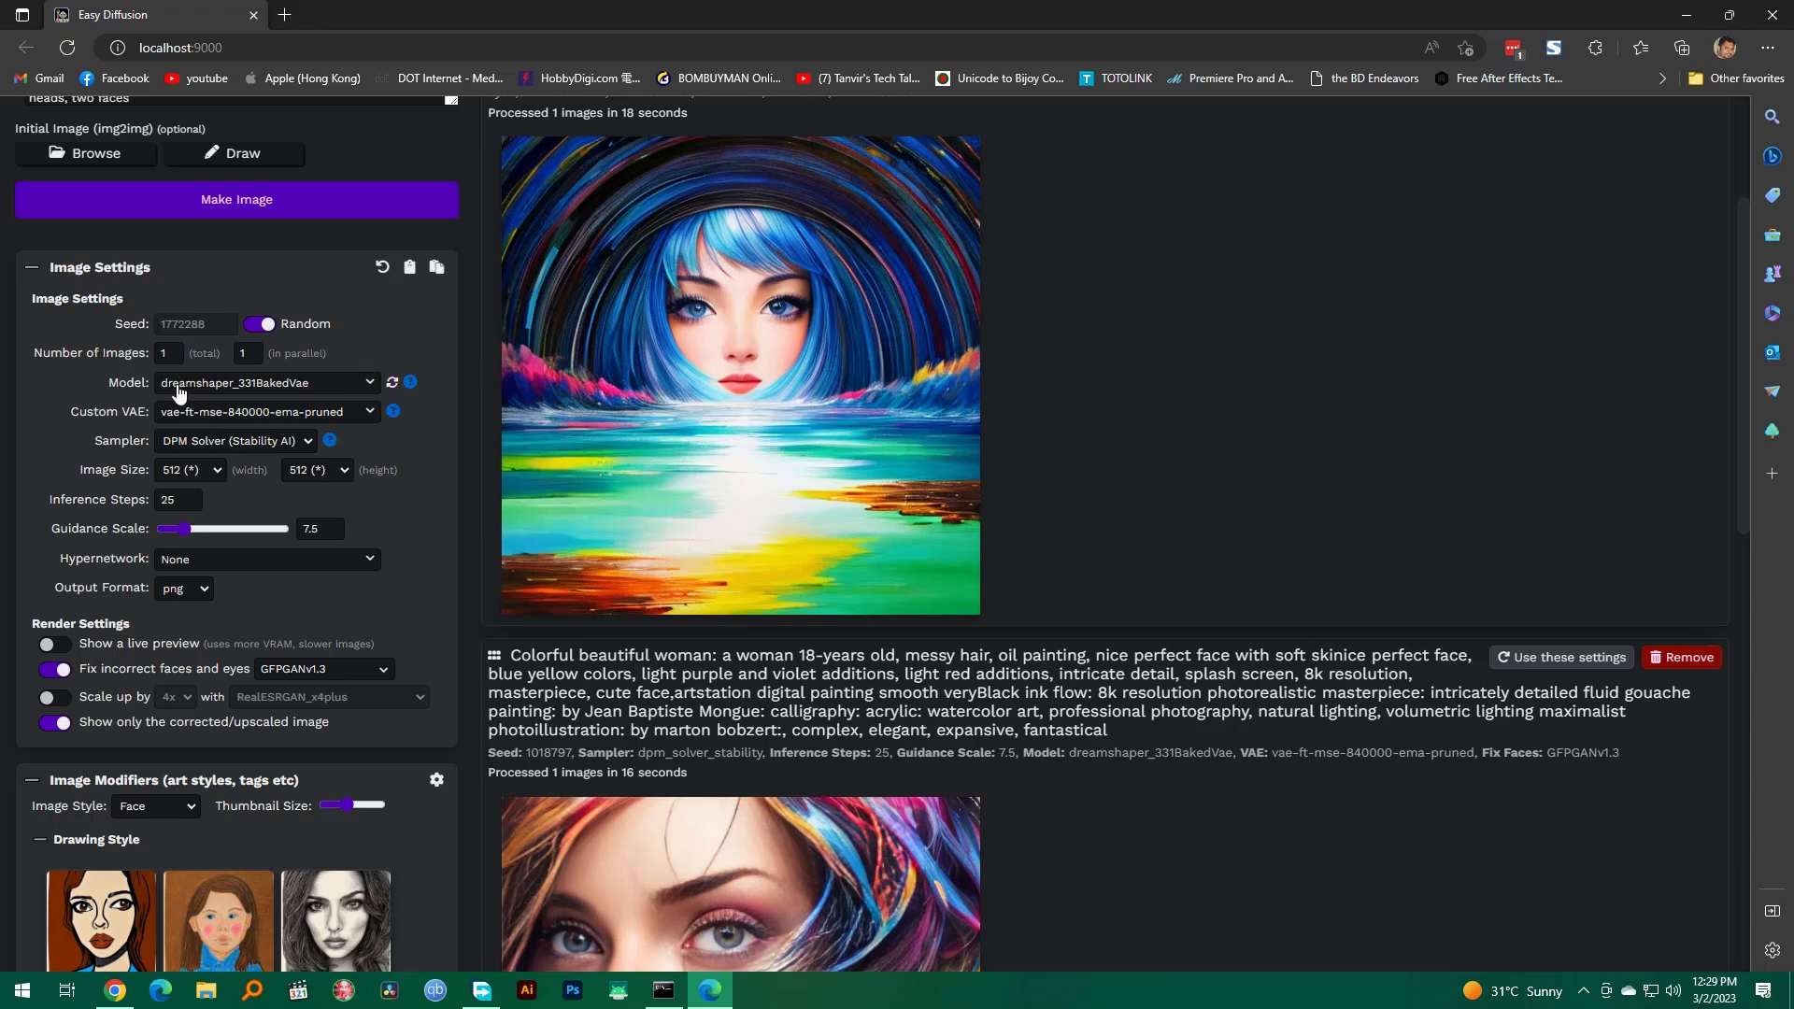
pyautogui.click(370, 384)
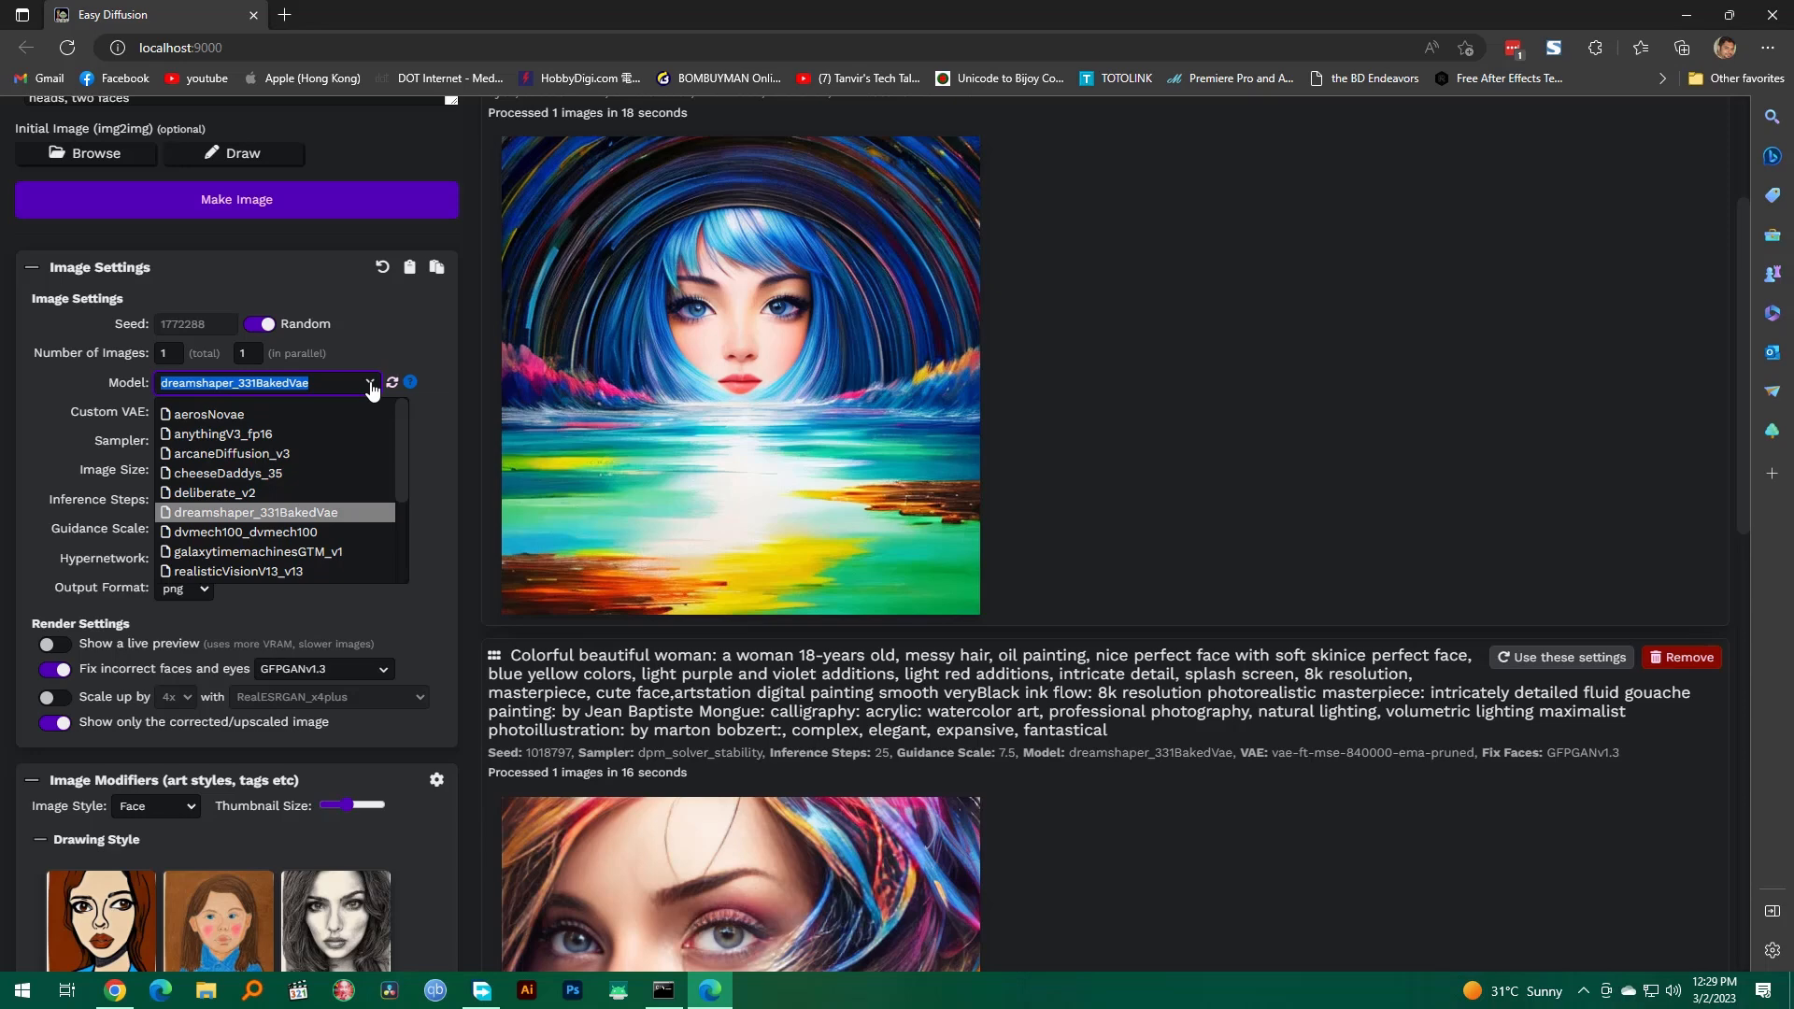
pyautogui.click(18, 379)
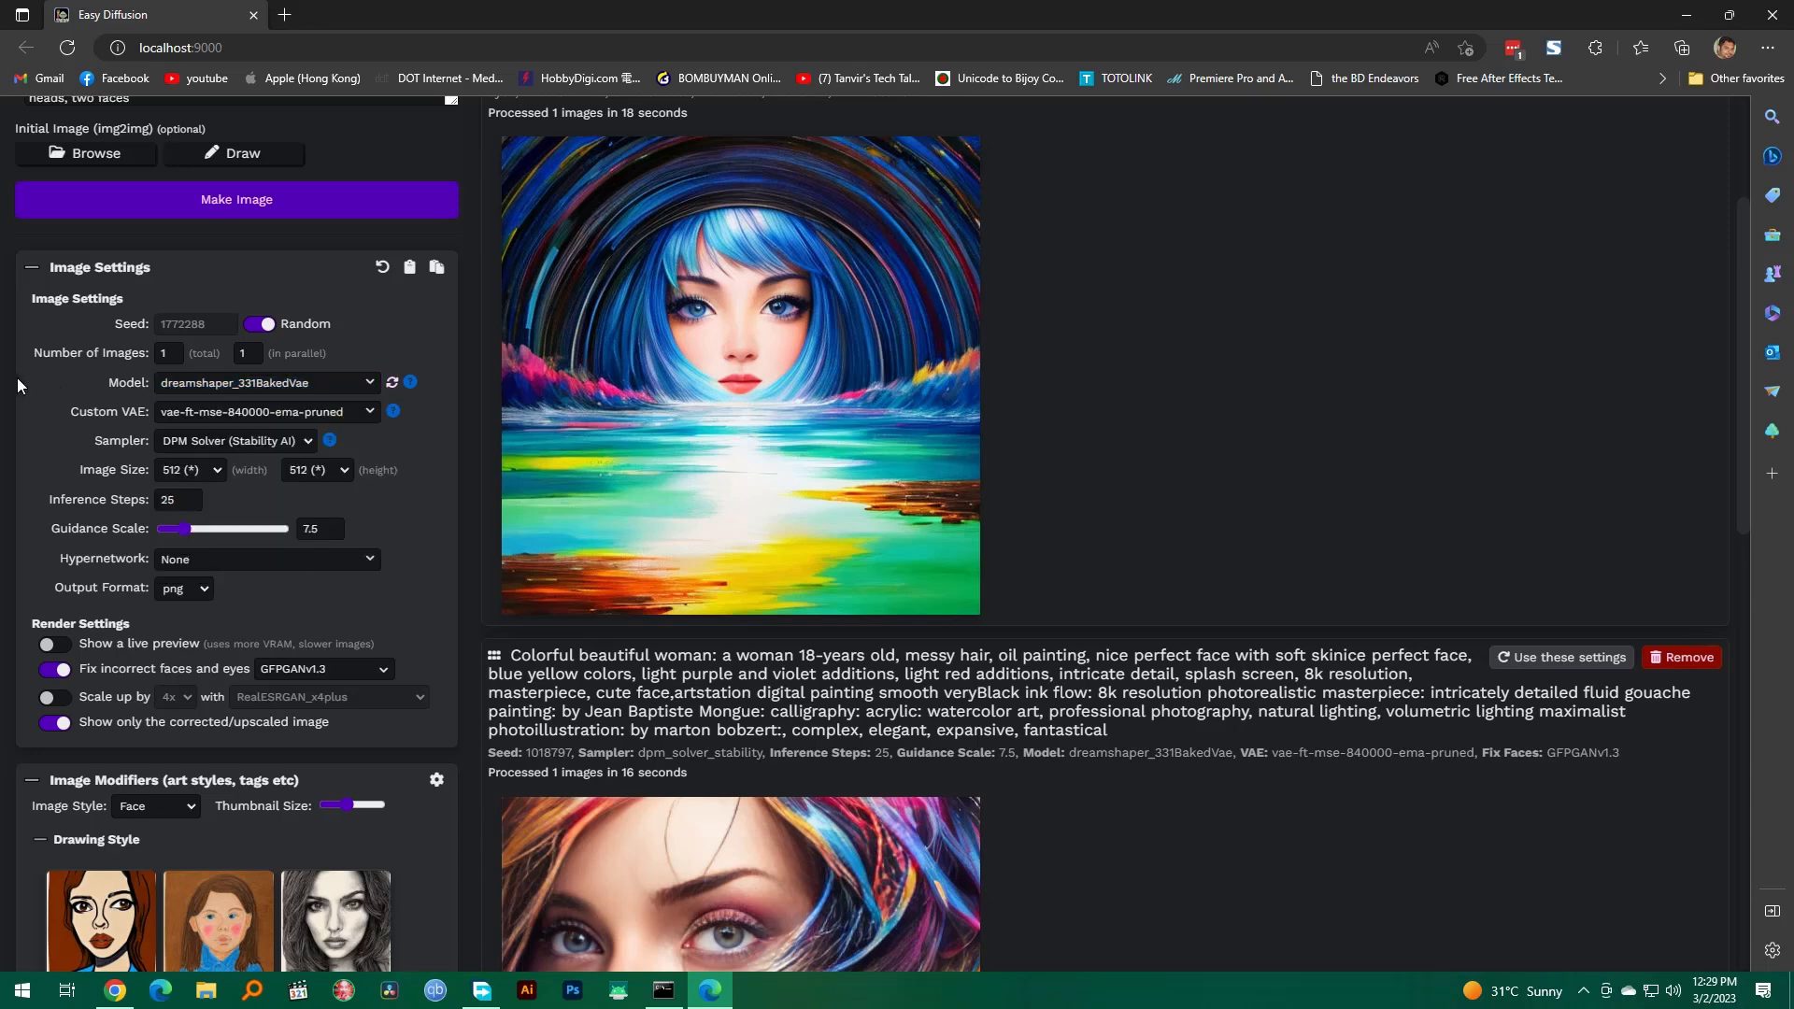
pyautogui.click(255, 420)
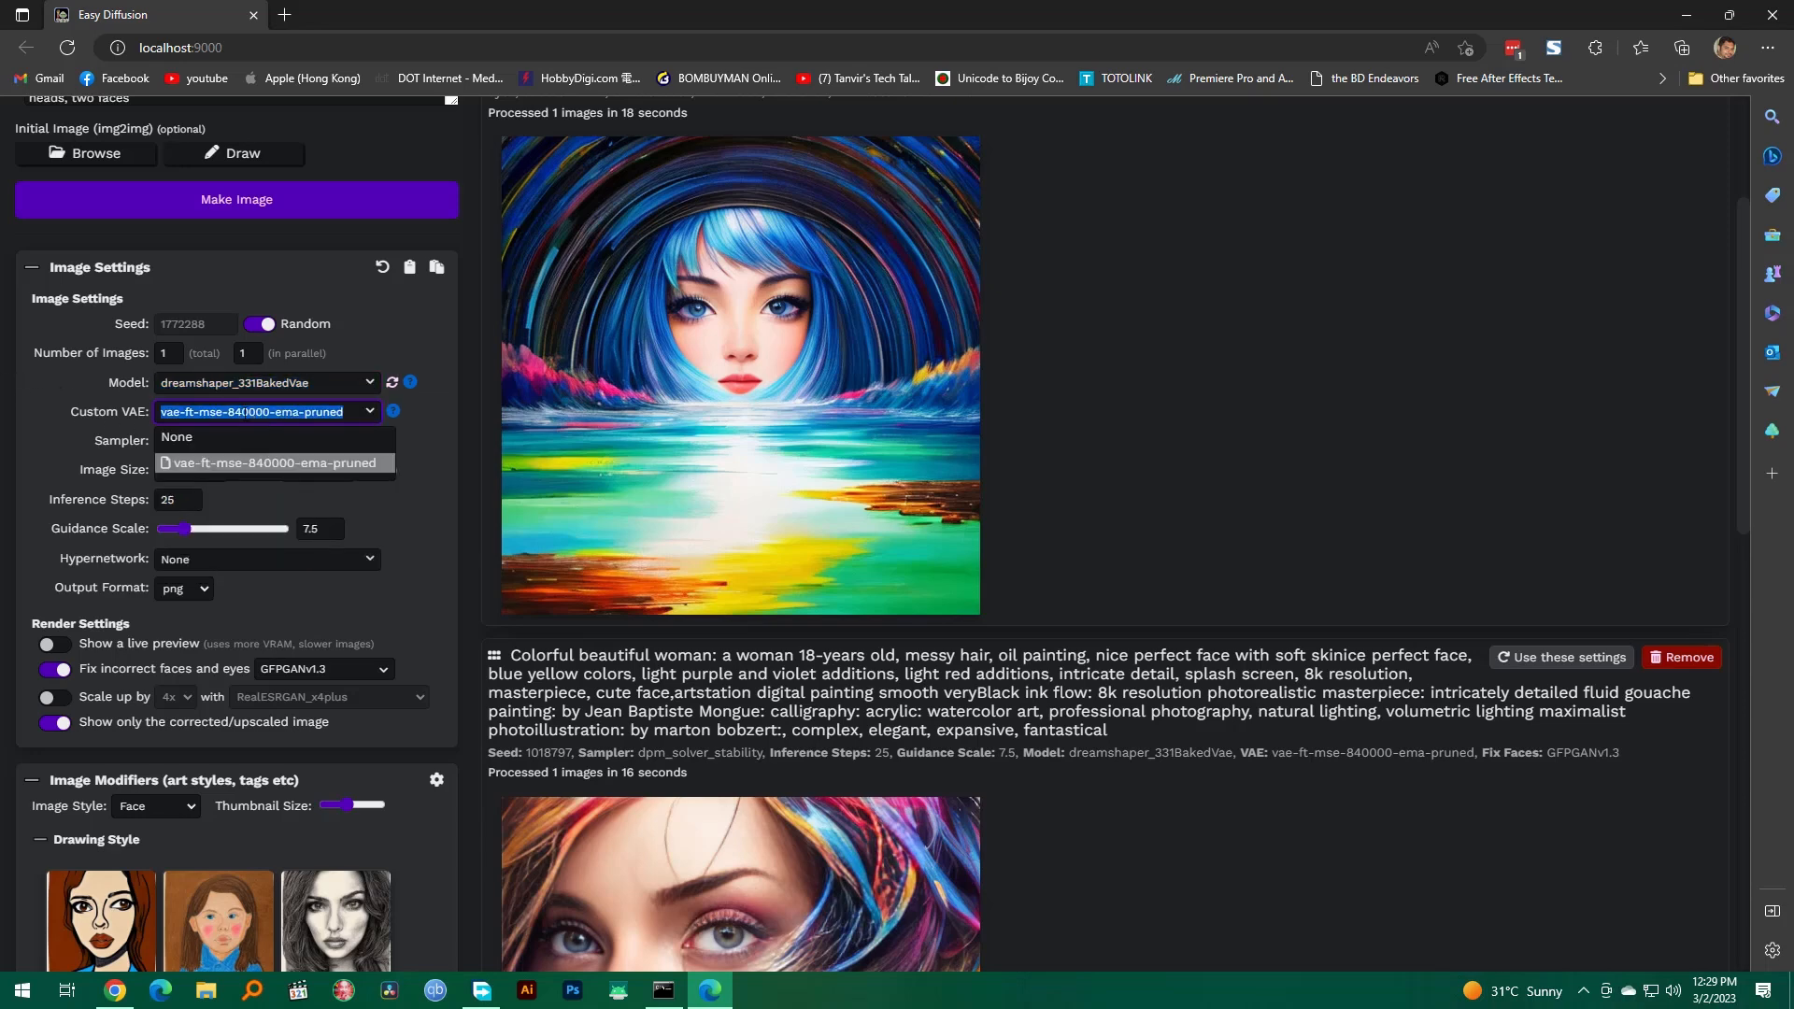
pyautogui.click(38, 411)
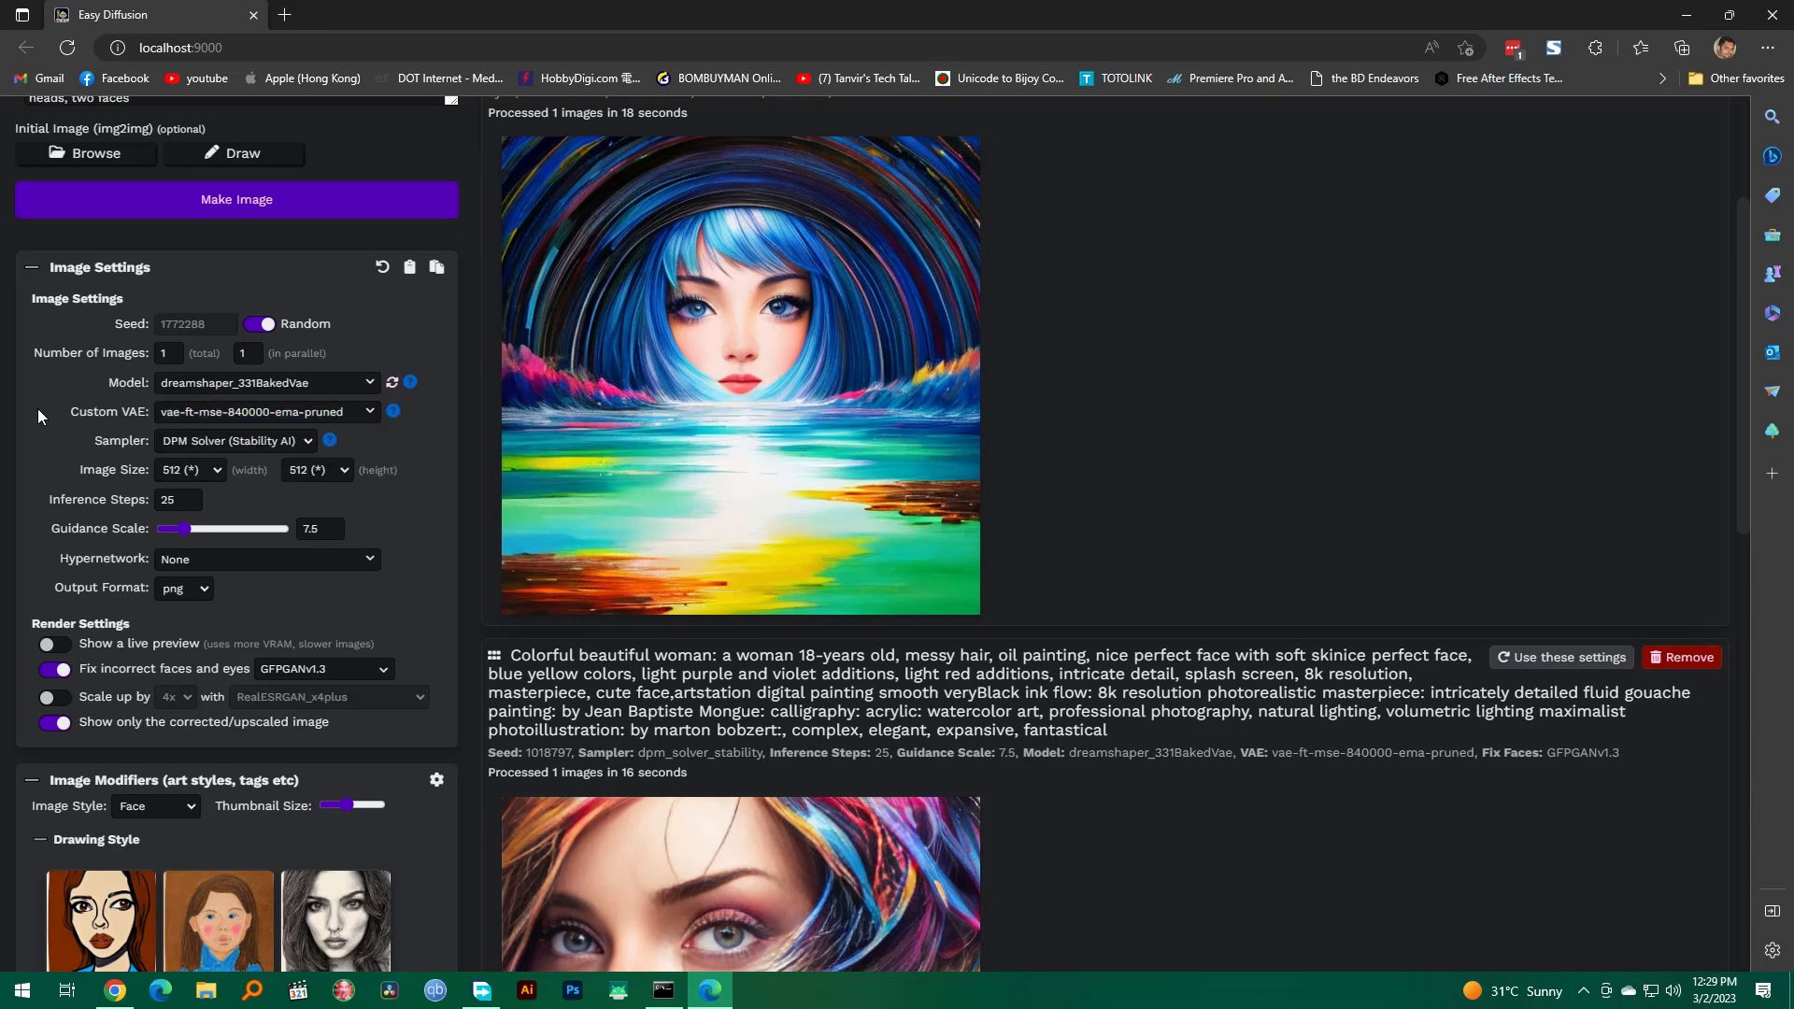
pyautogui.click(219, 452)
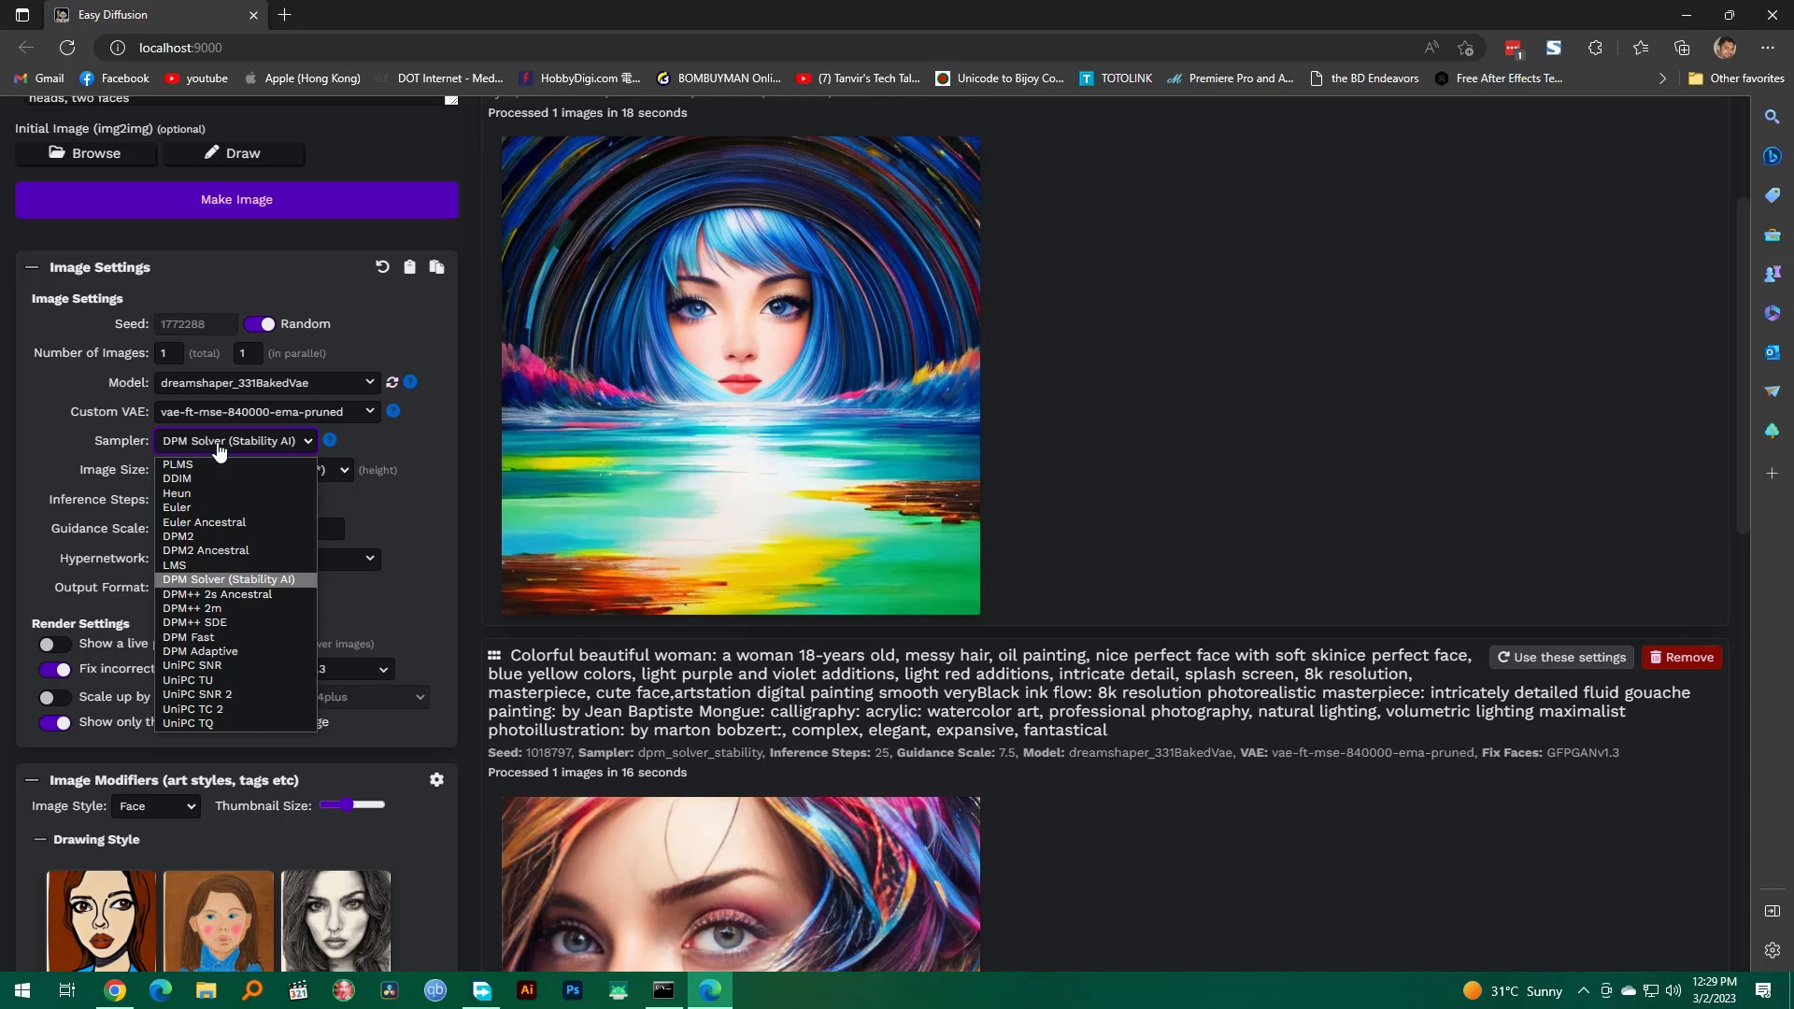
pyautogui.click(17, 430)
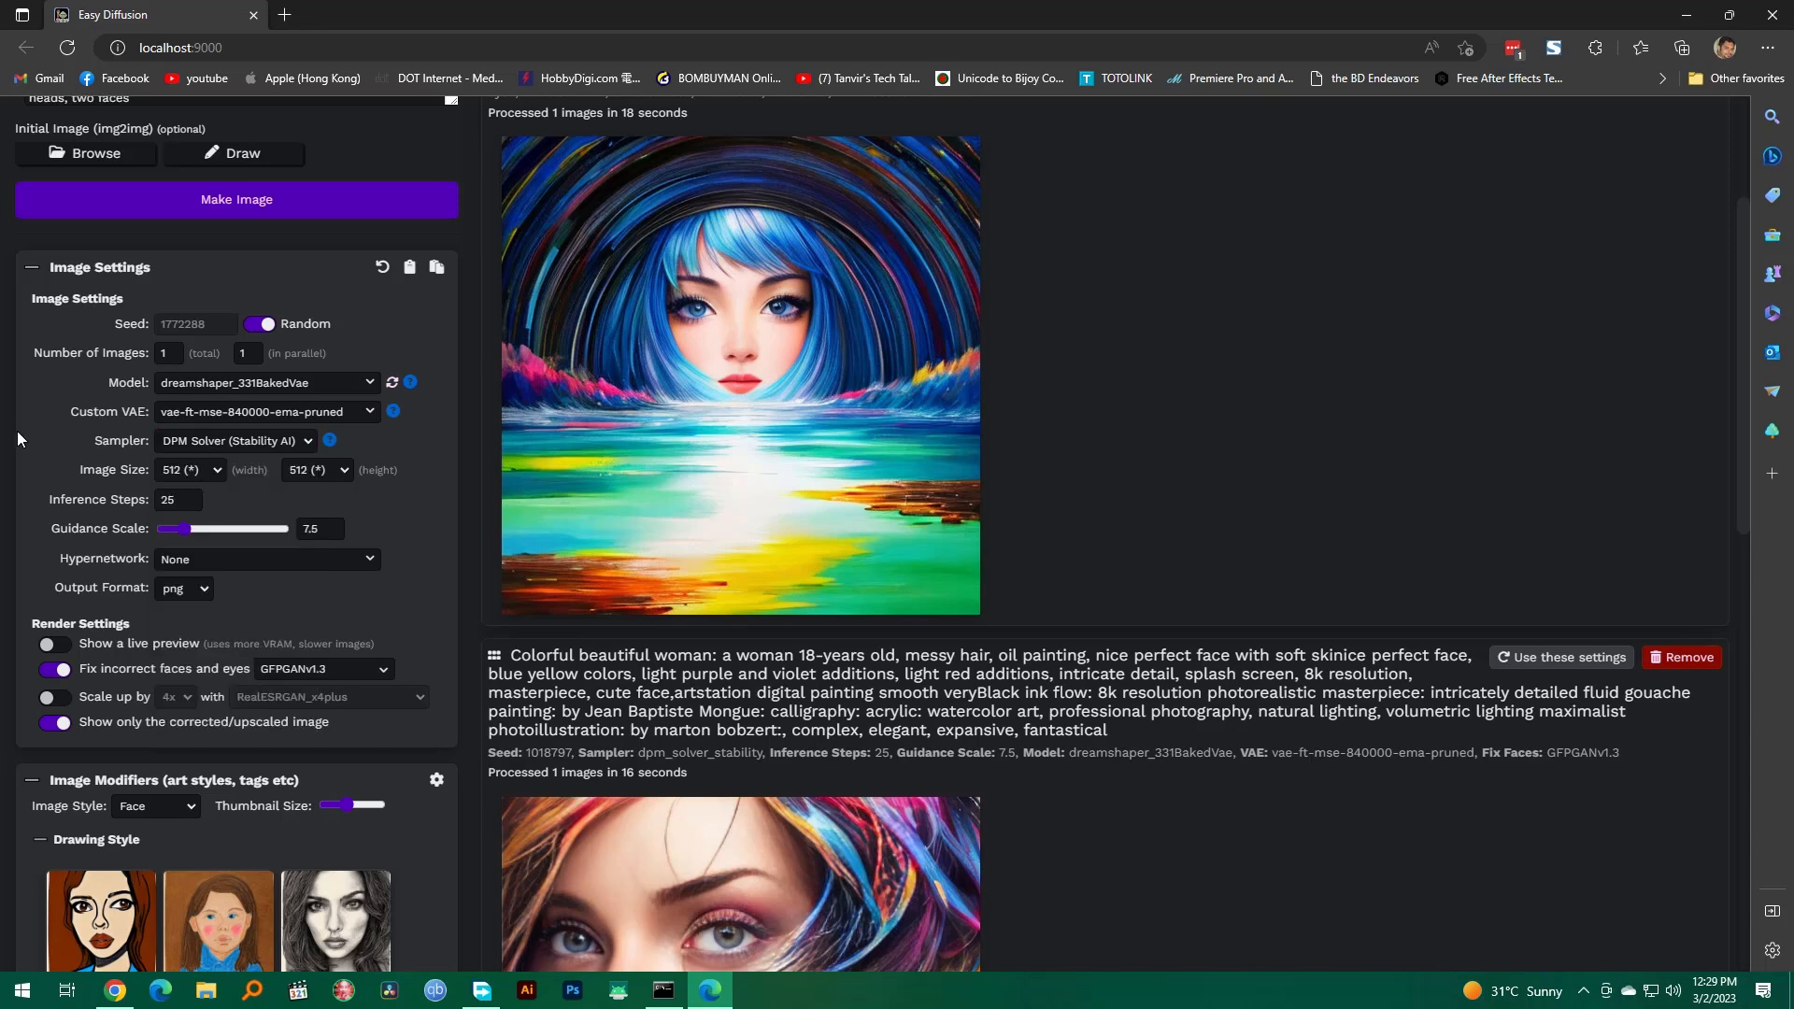
pyautogui.click(220, 473)
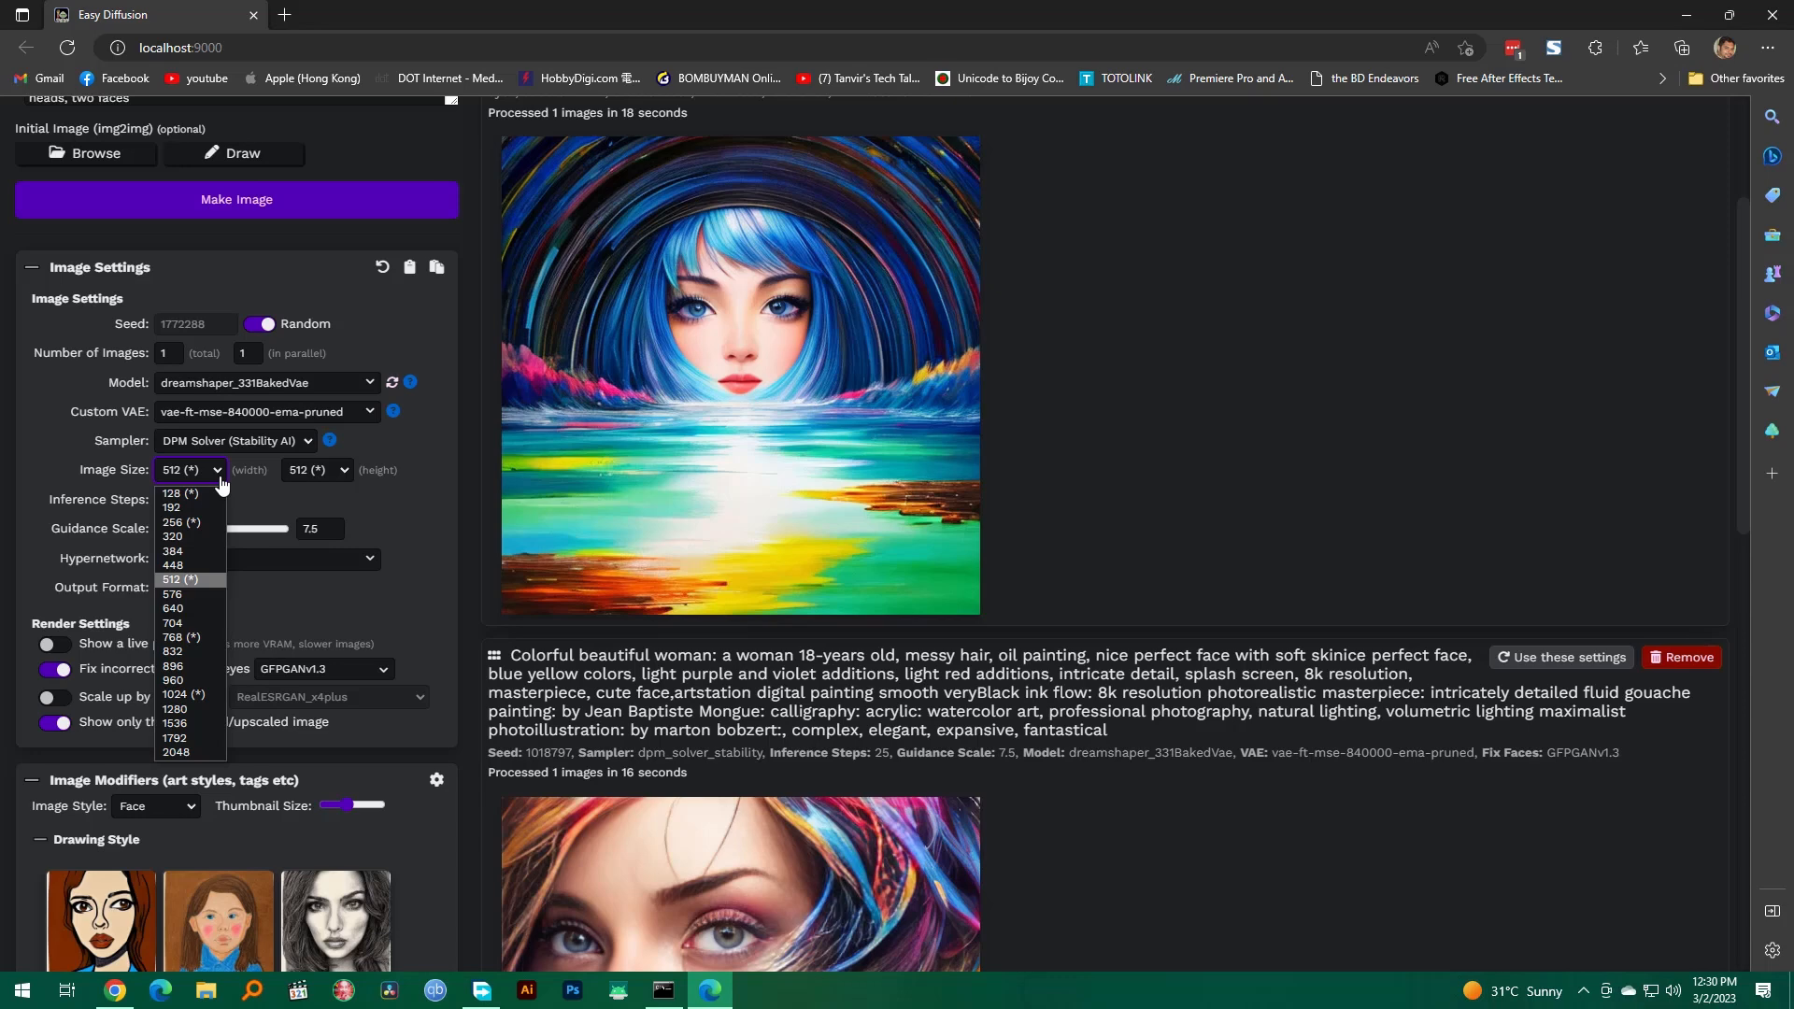
pyautogui.click(28, 450)
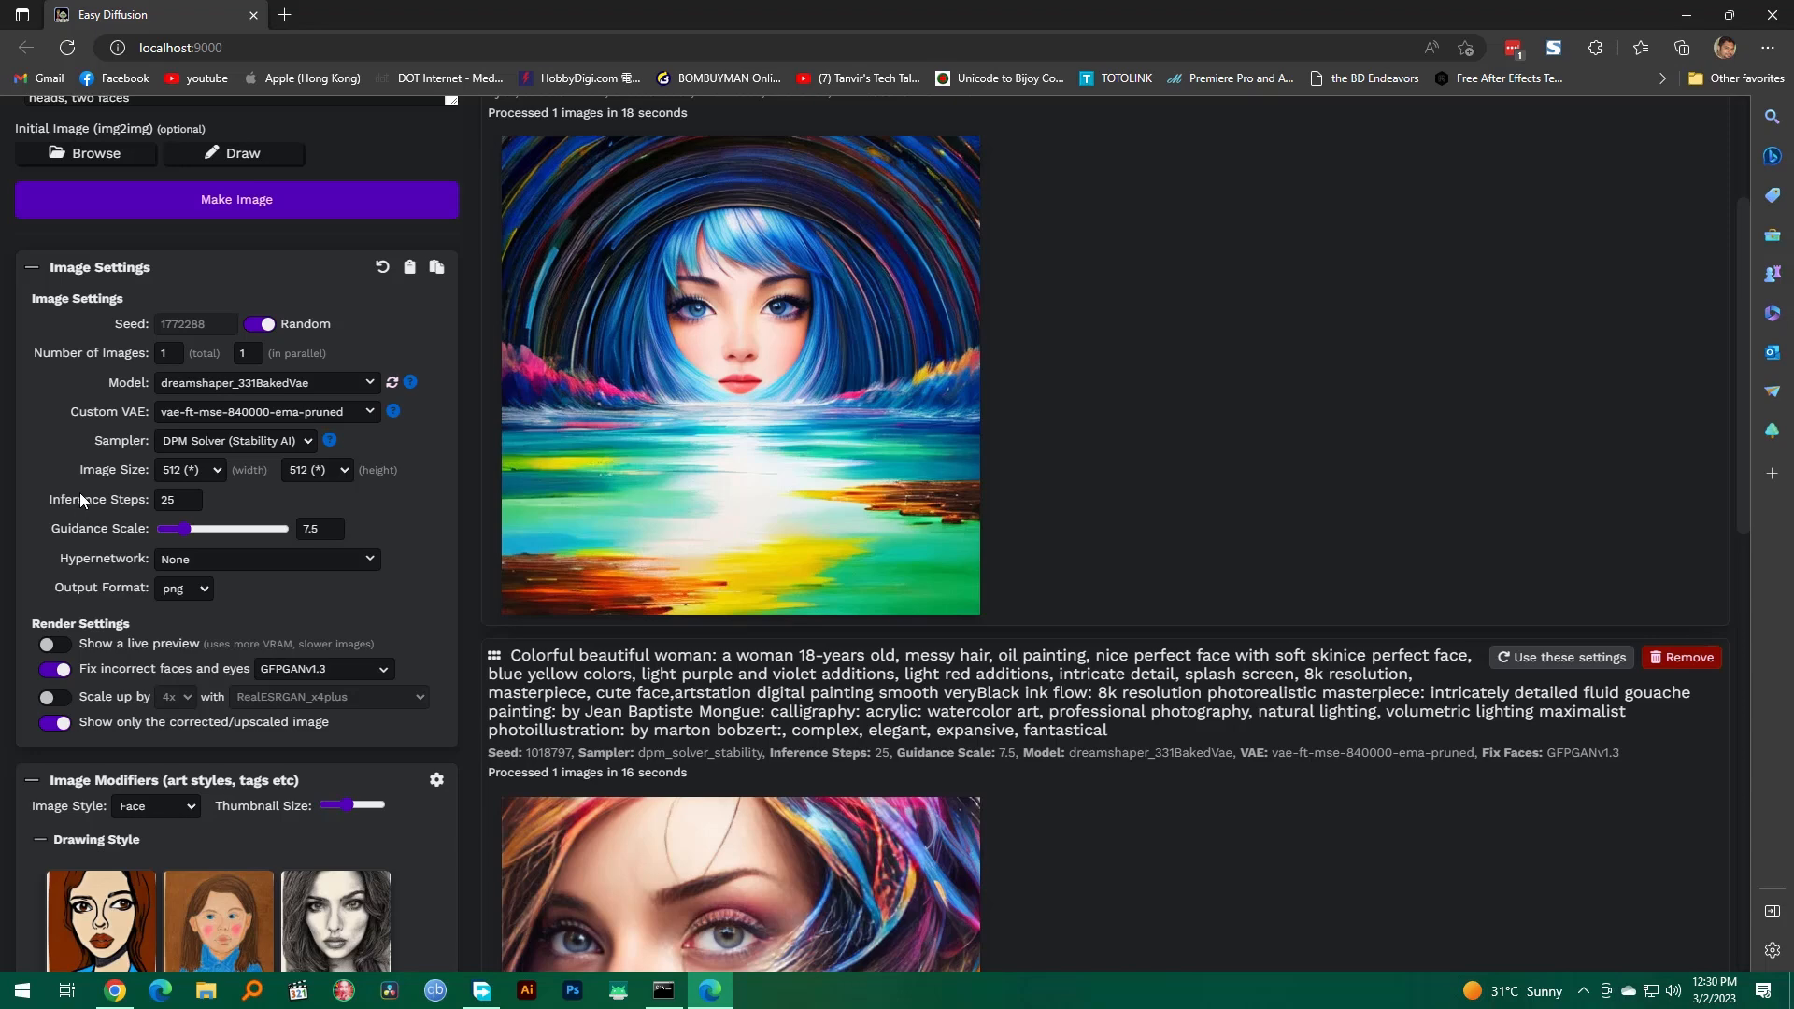
pyautogui.click(360, 565)
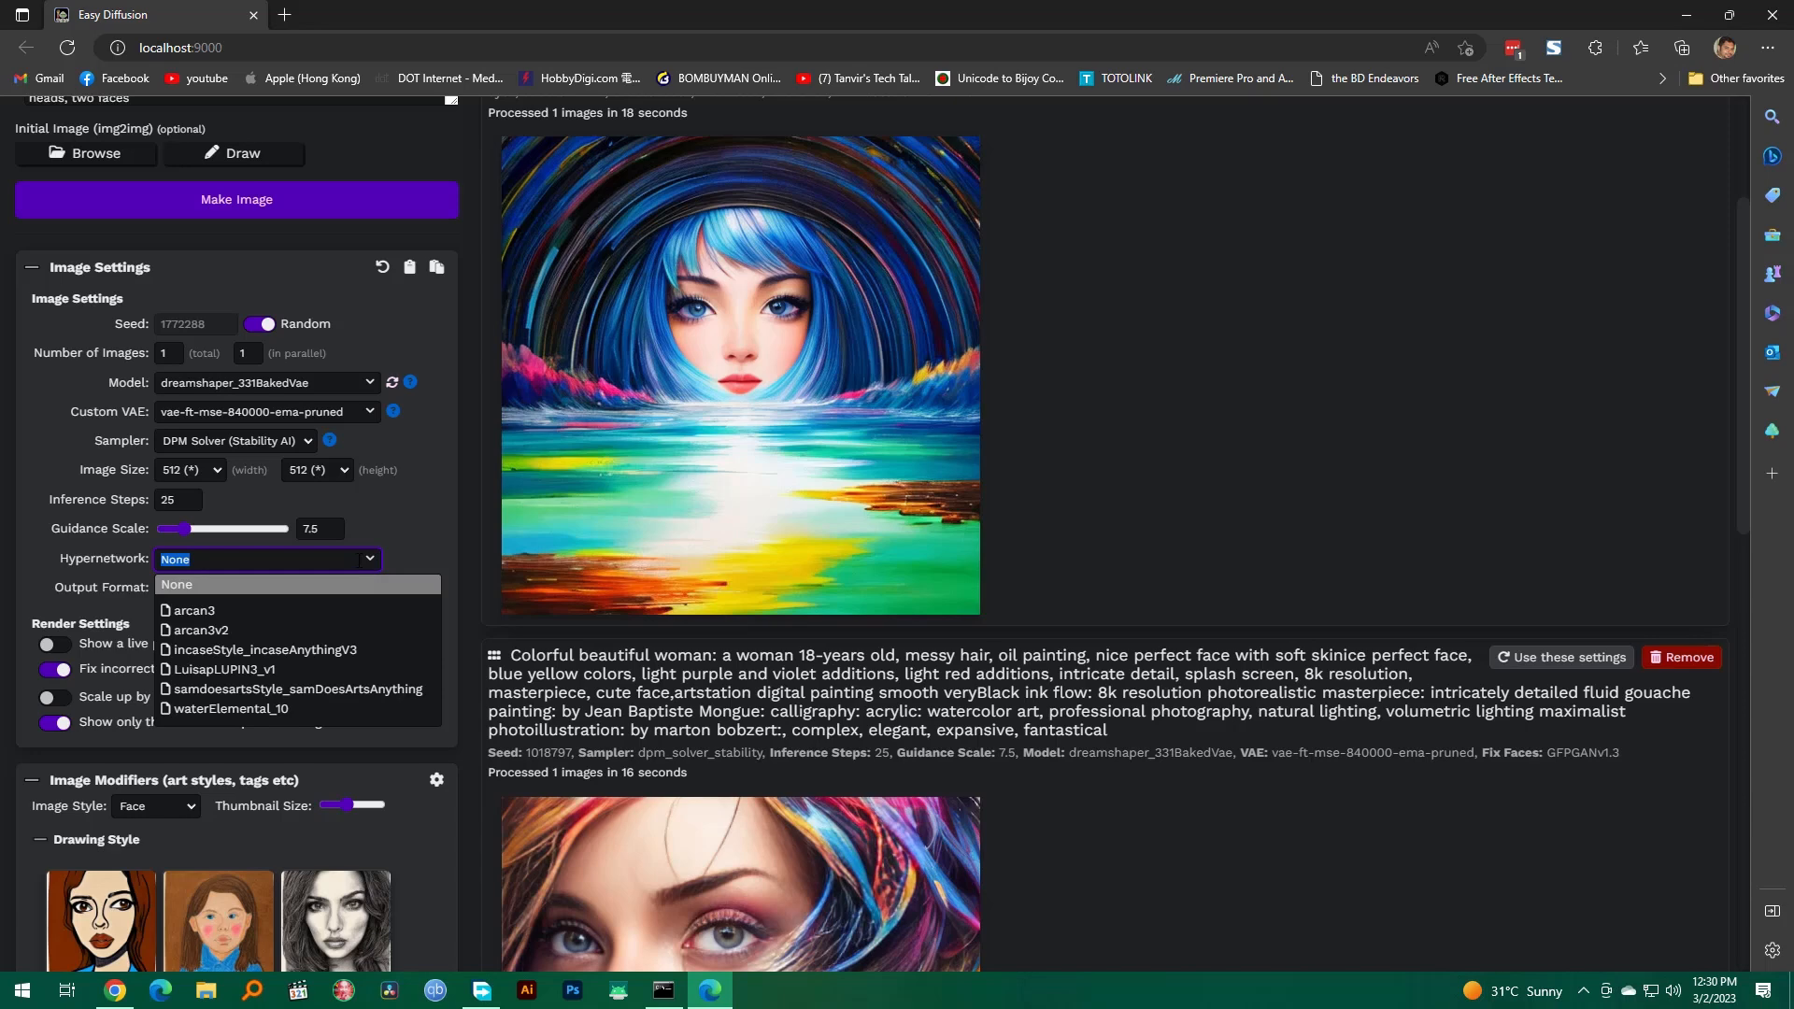
pyautogui.click(268, 579)
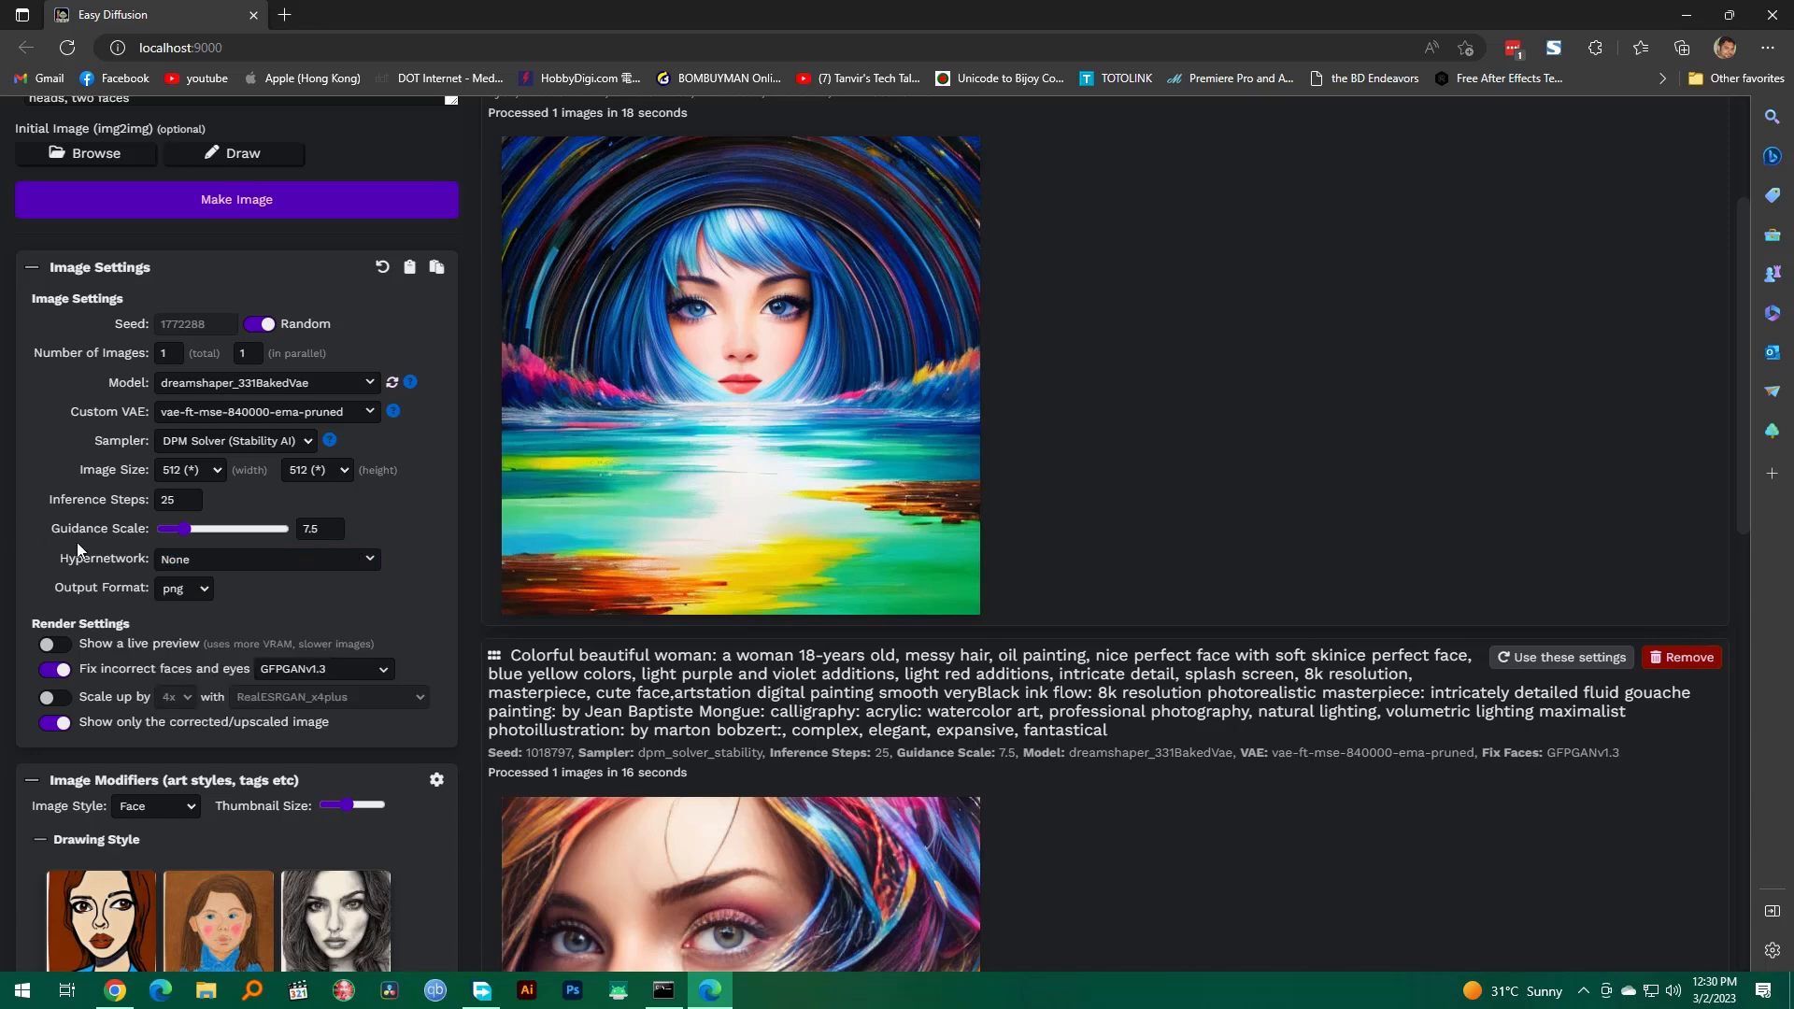
# Step: Start generating an image from the "Colorful man: Black ink flow" prompt with the current settings
pyautogui.scroll(-1, 267, 577)
pyautogui.scroll(-1, 268, 578)
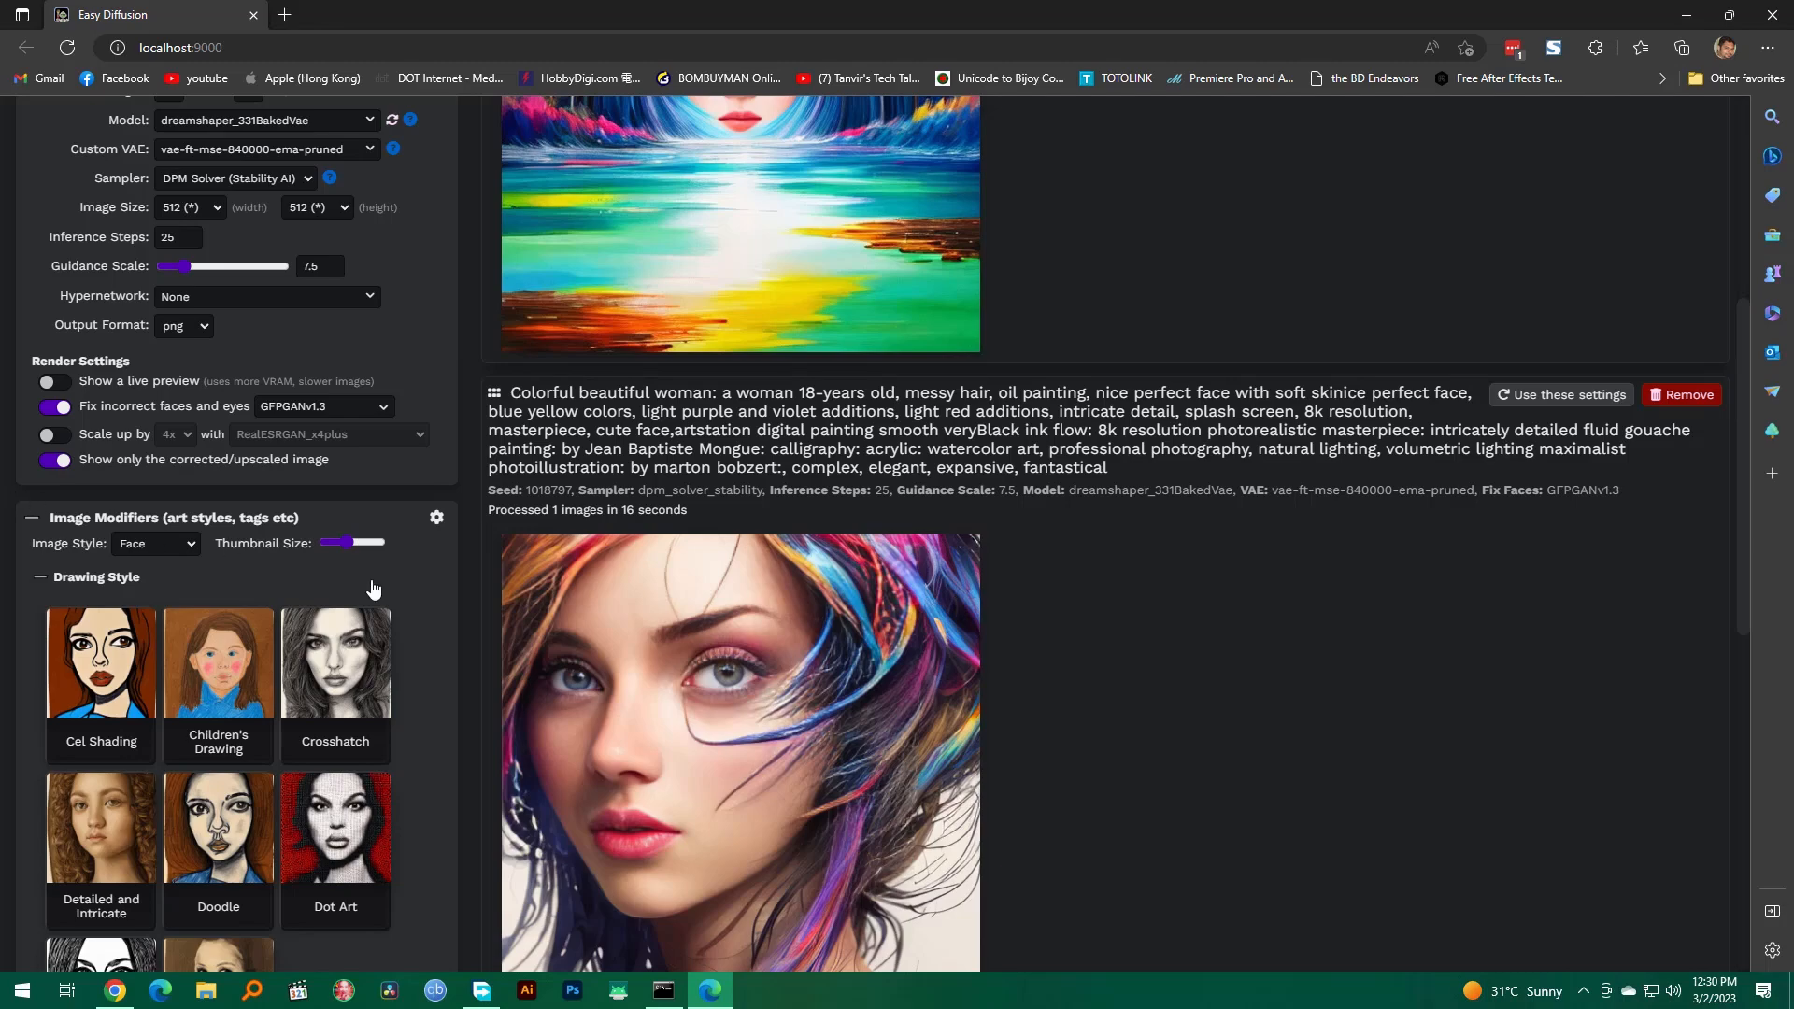
pyautogui.scroll(6, 369, 588)
pyautogui.click(292, 459)
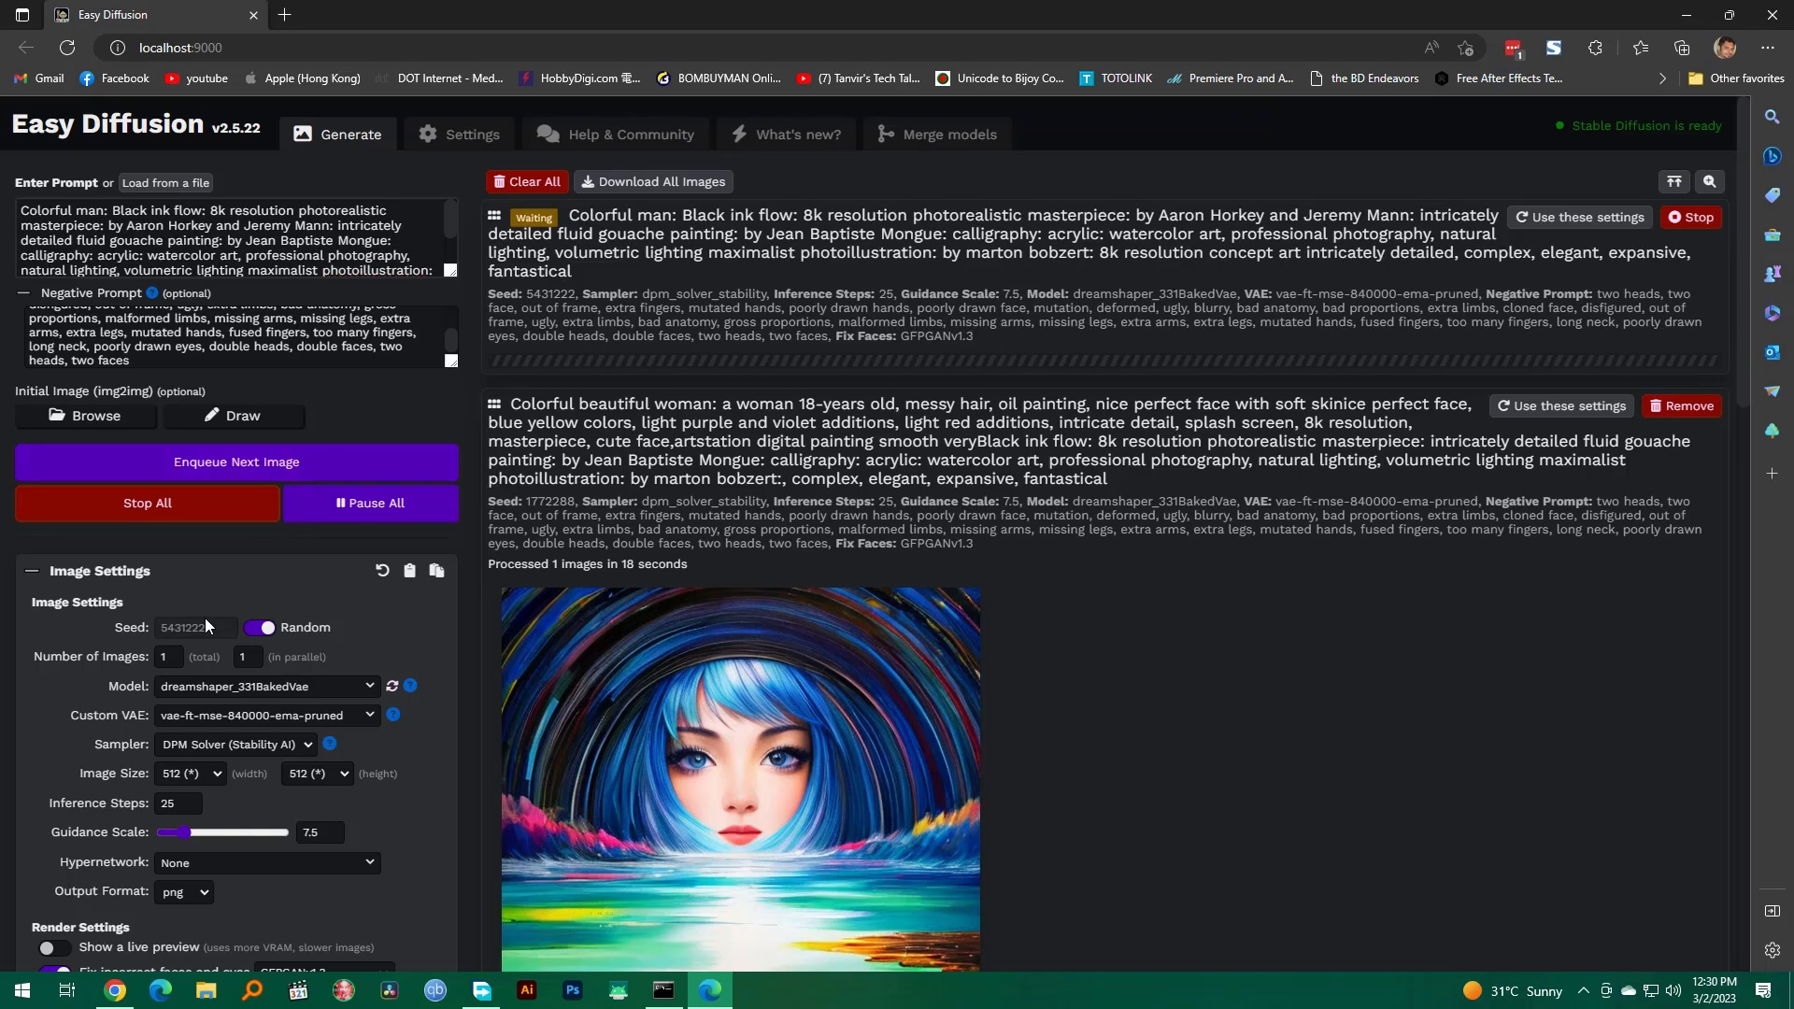
# Step: Add the Sketch drawing style as an image modifier
pyautogui.scroll(-5, 205, 618)
pyautogui.scroll(-3, 205, 618)
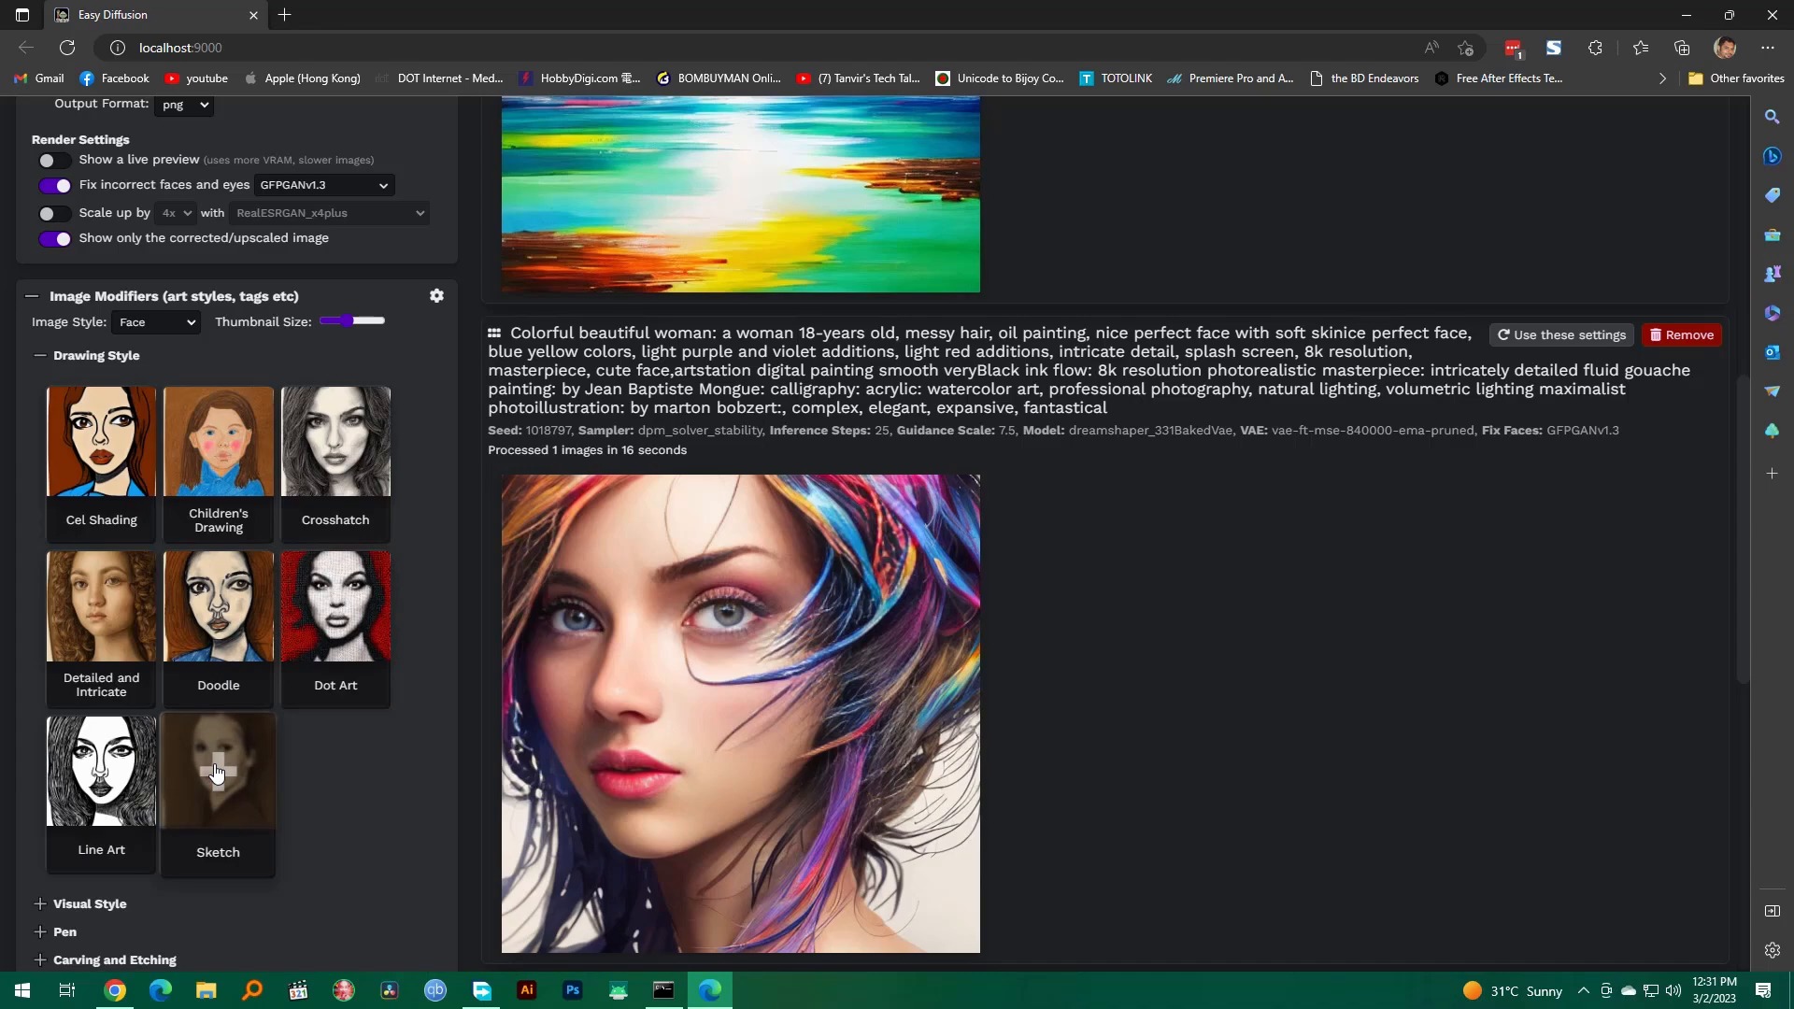
pyautogui.click(246, 776)
pyautogui.scroll(10, 318, 793)
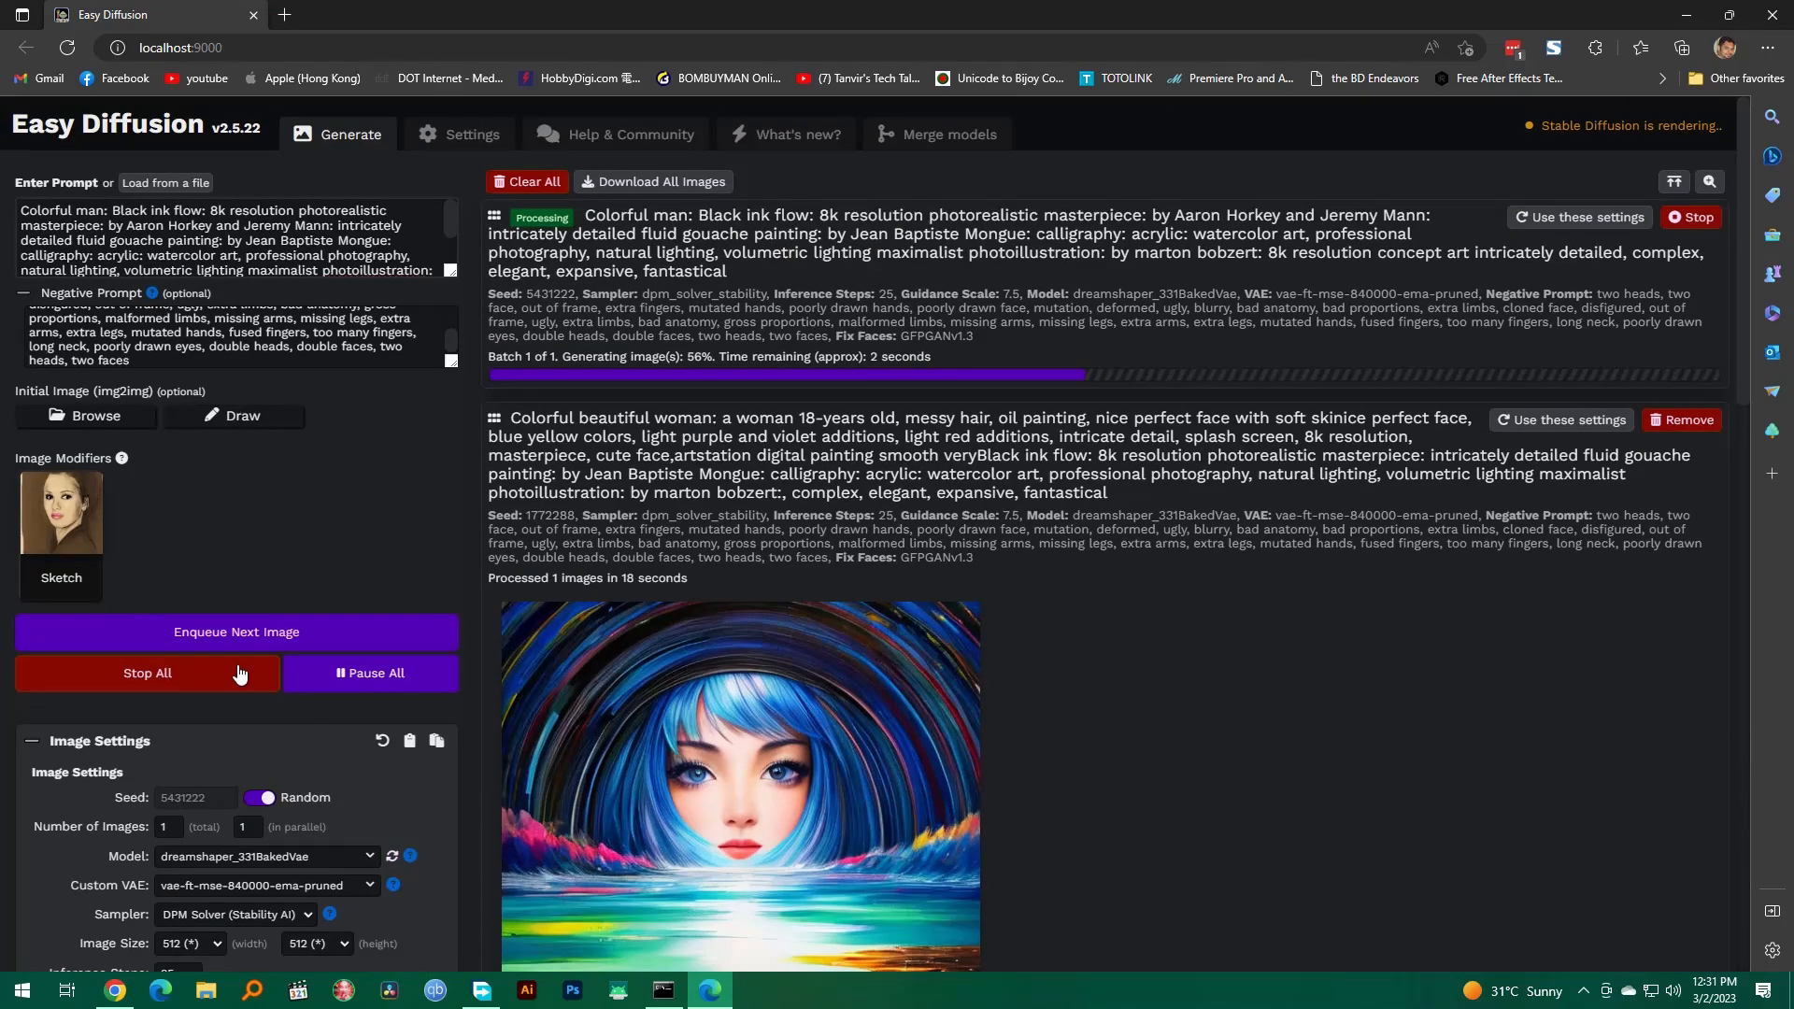
# Step: Expand the Visual Style category of the image modifiers to view its styles
pyautogui.scroll(-10, 249, 639)
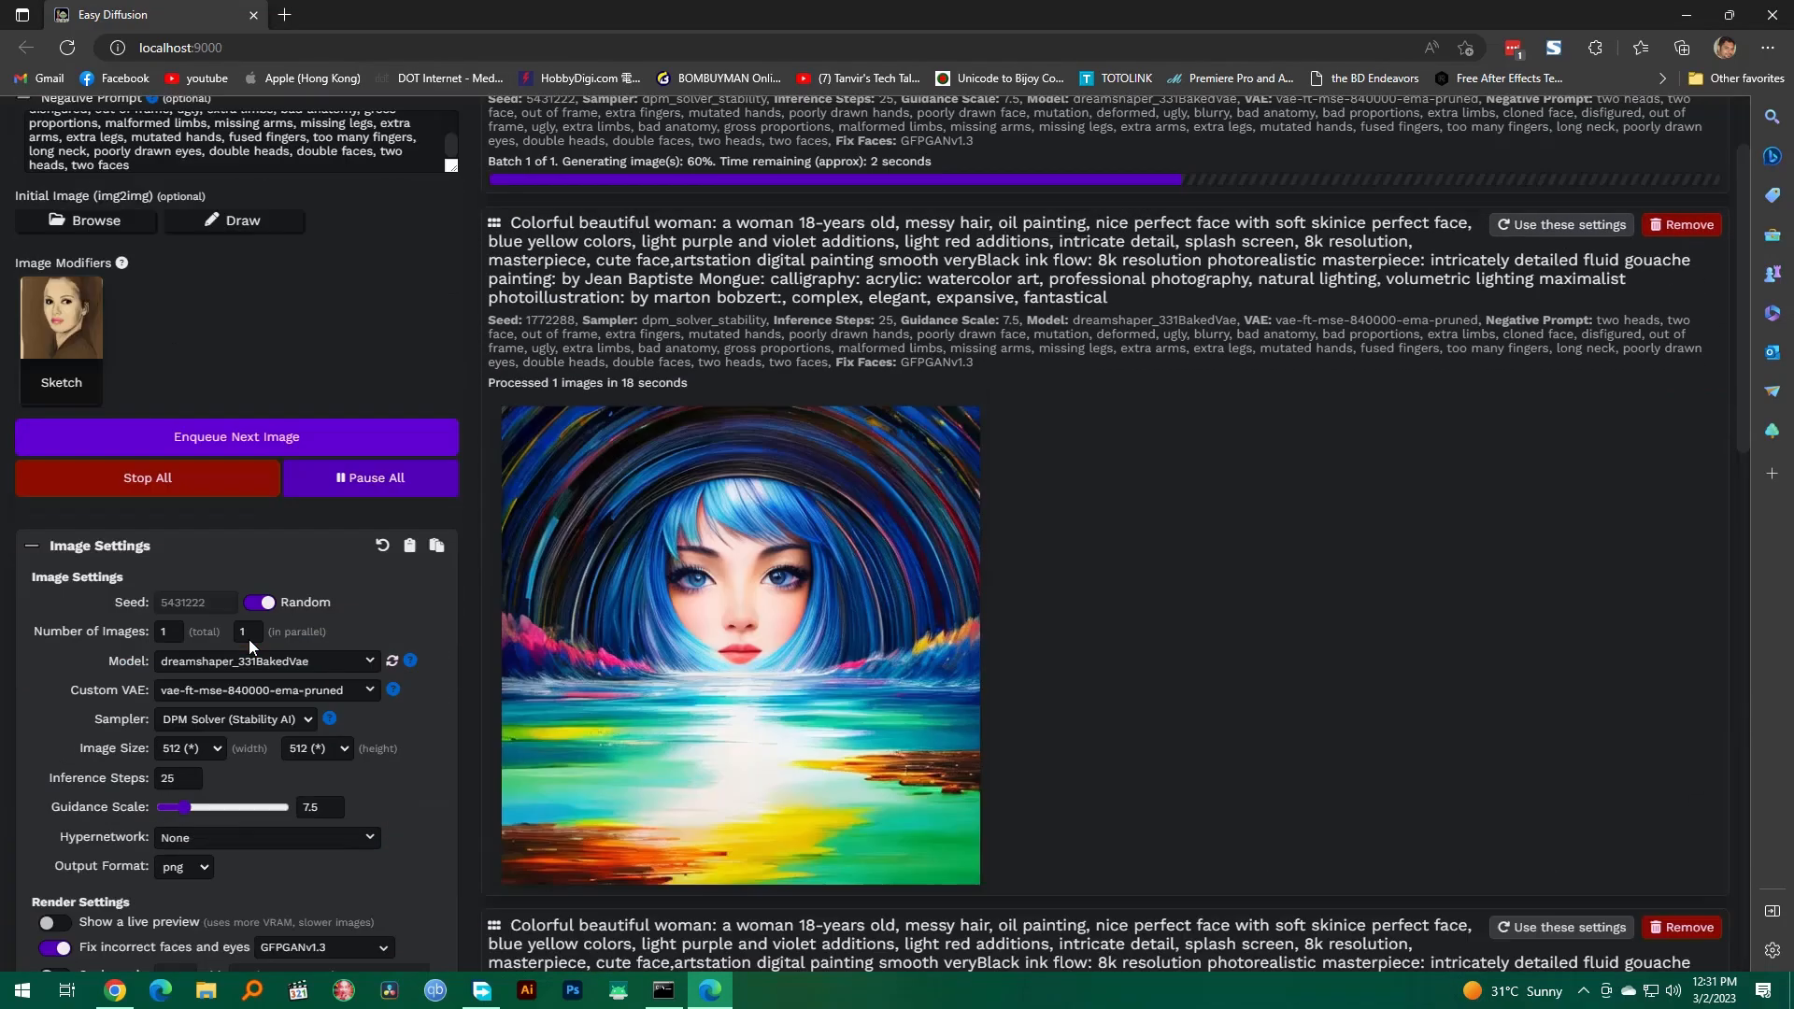
pyautogui.scroll(-5, 249, 646)
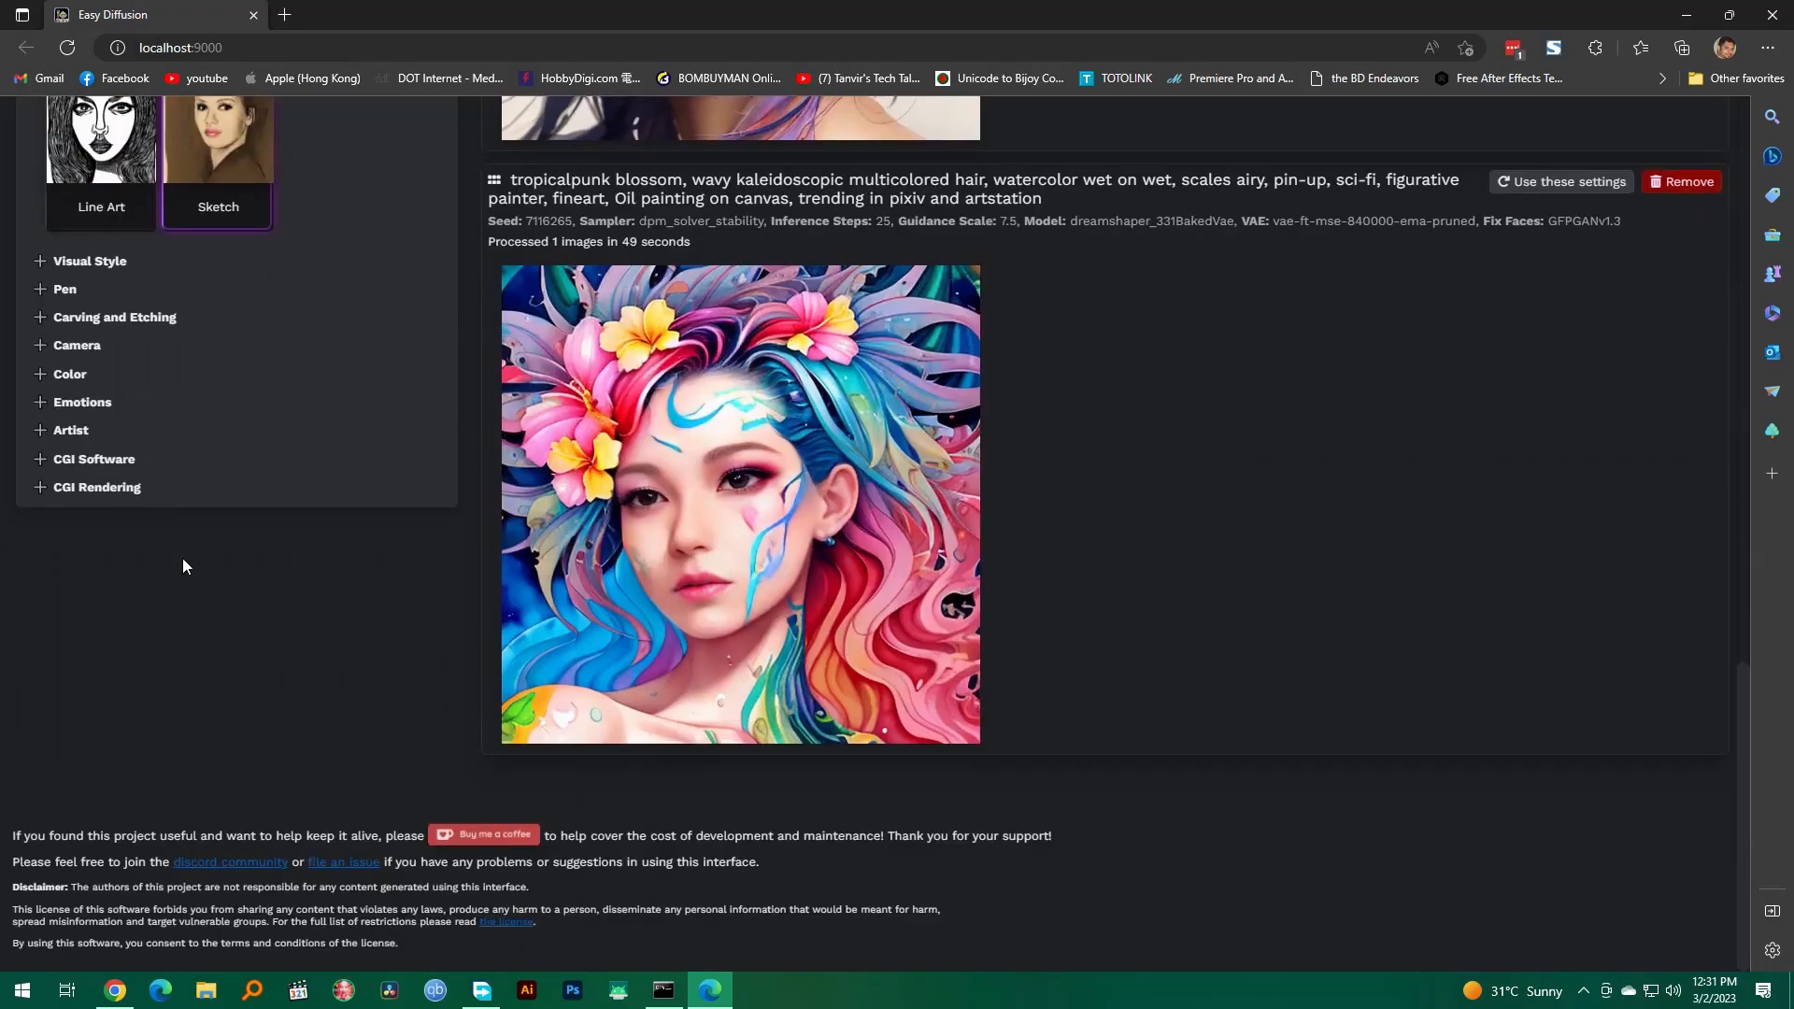
pyautogui.scroll(3, 358, 584)
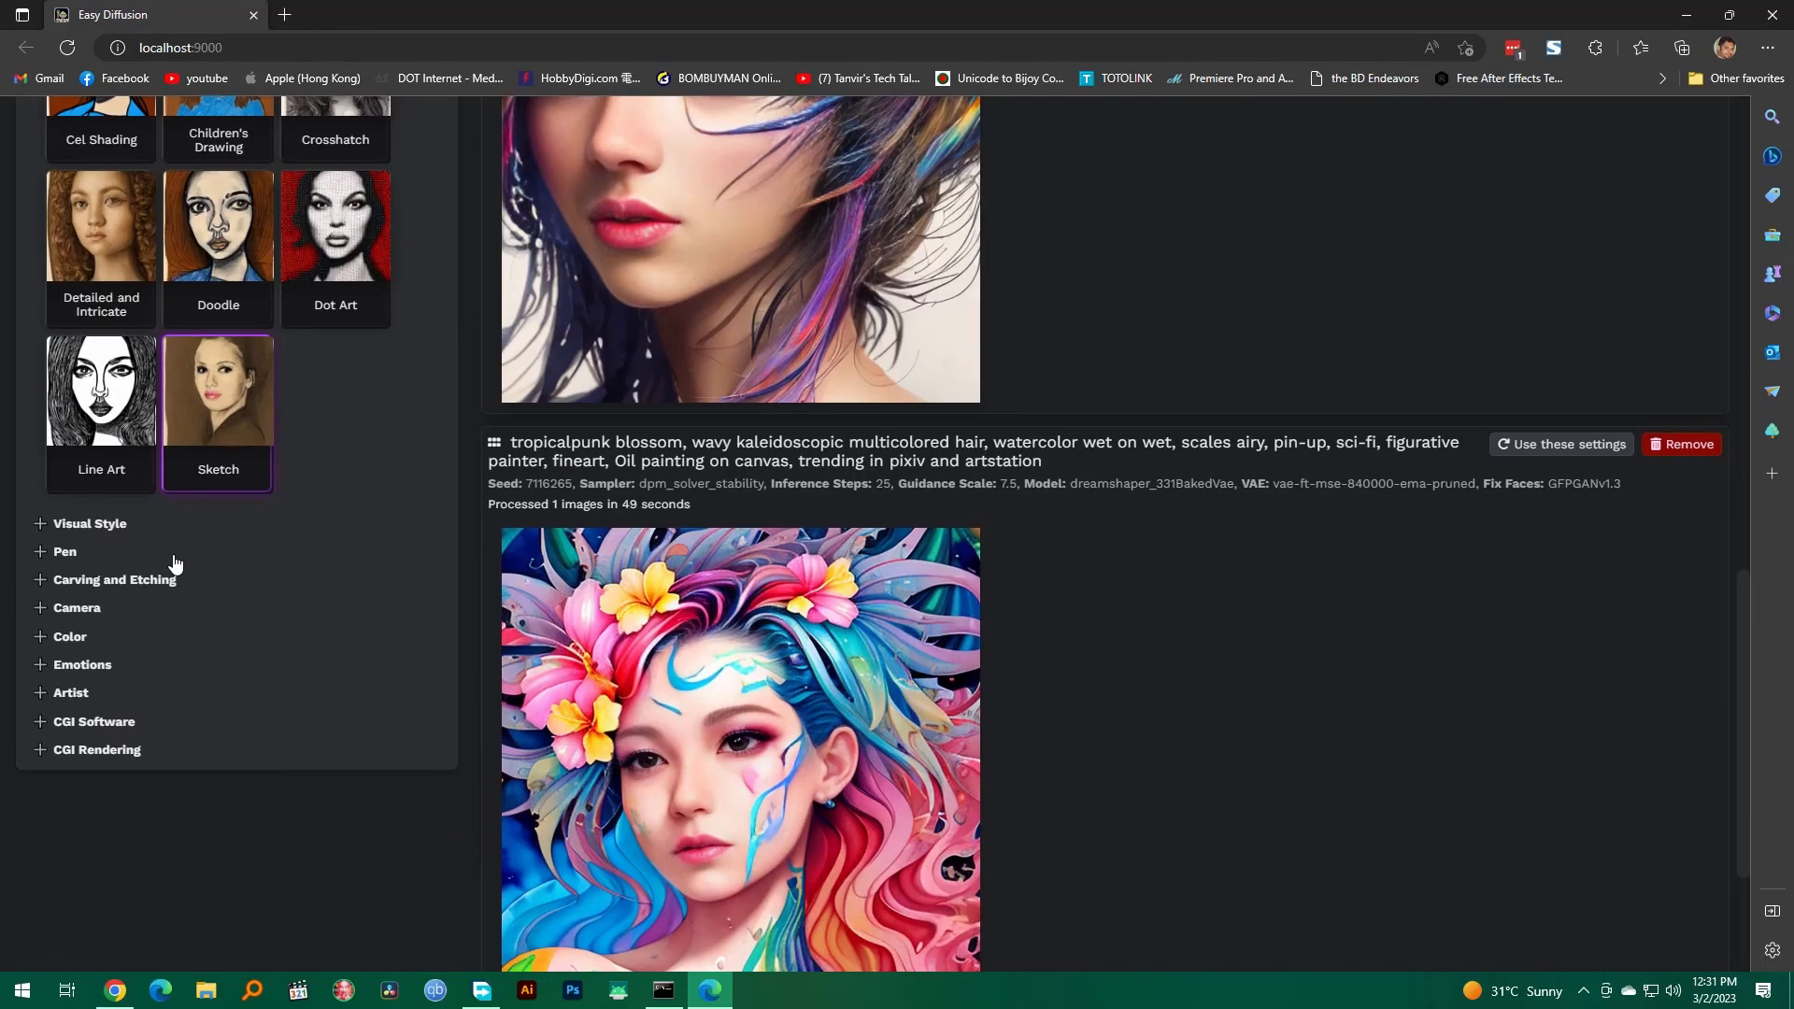
pyautogui.click(103, 525)
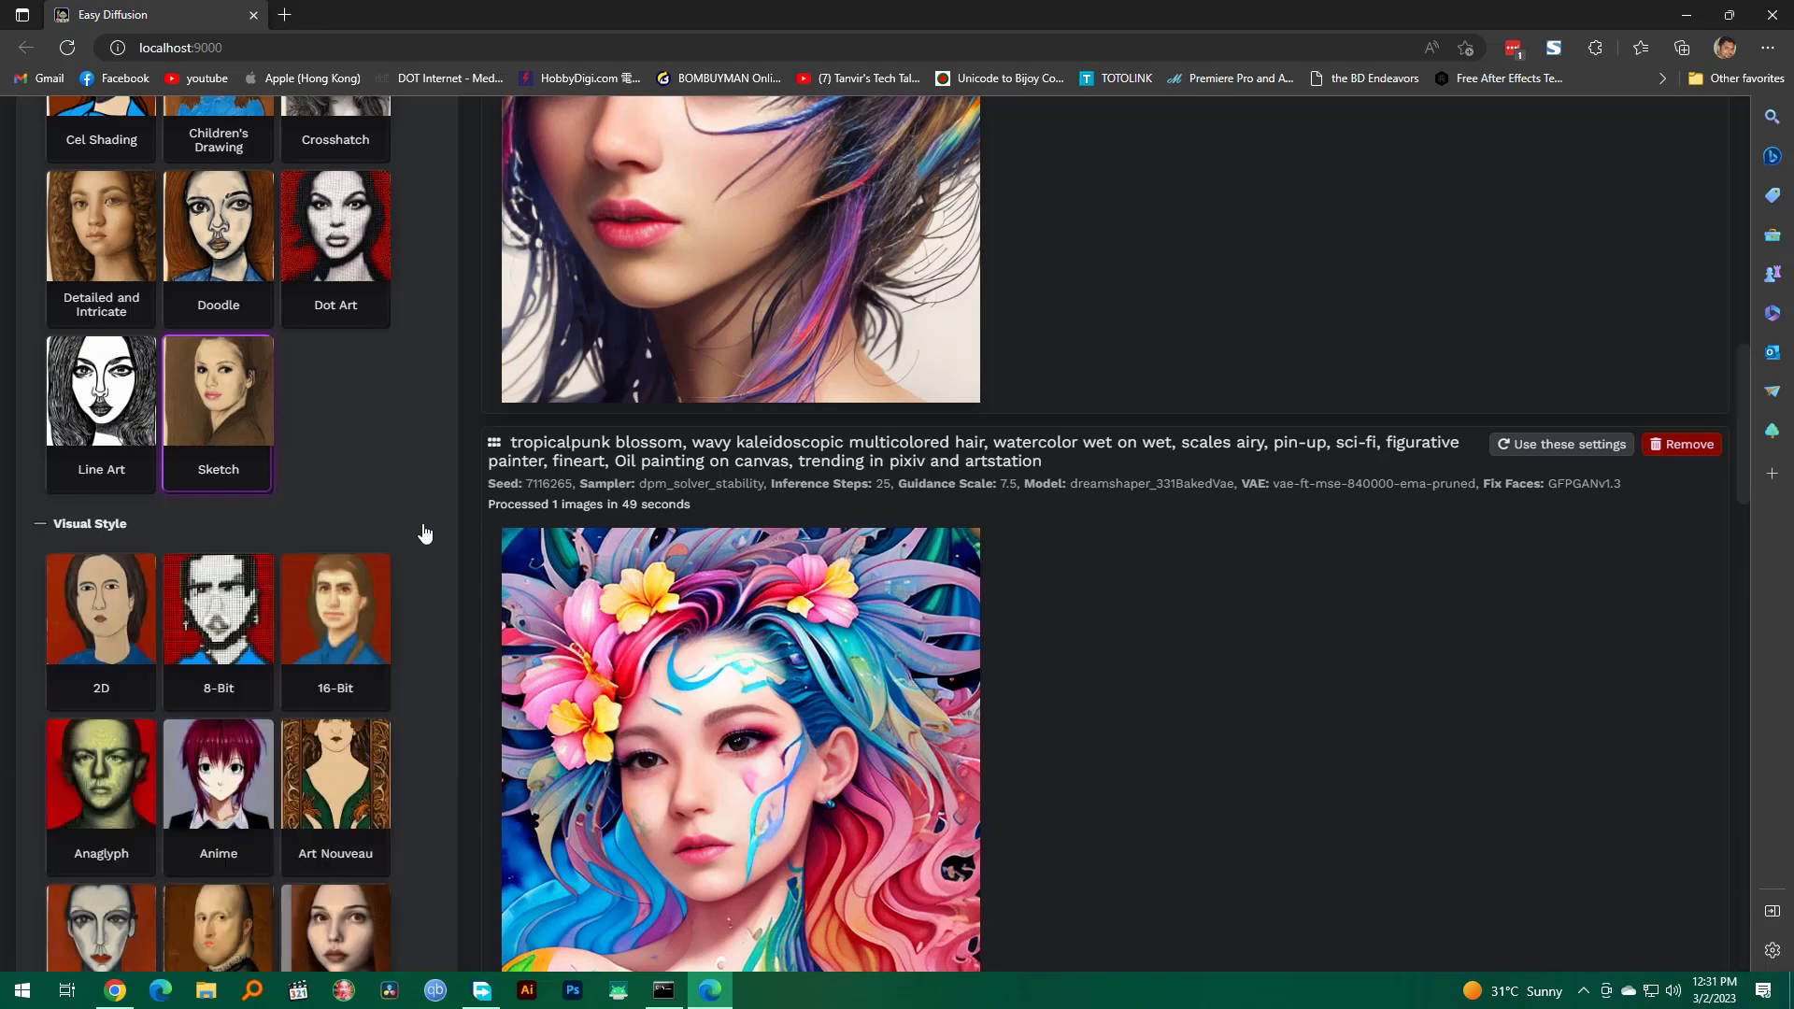
# Step: Add the Anime, Impressionistic, Mosaic and Watercolor visual styles as image modifiers
pyautogui.scroll(-4, 426, 525)
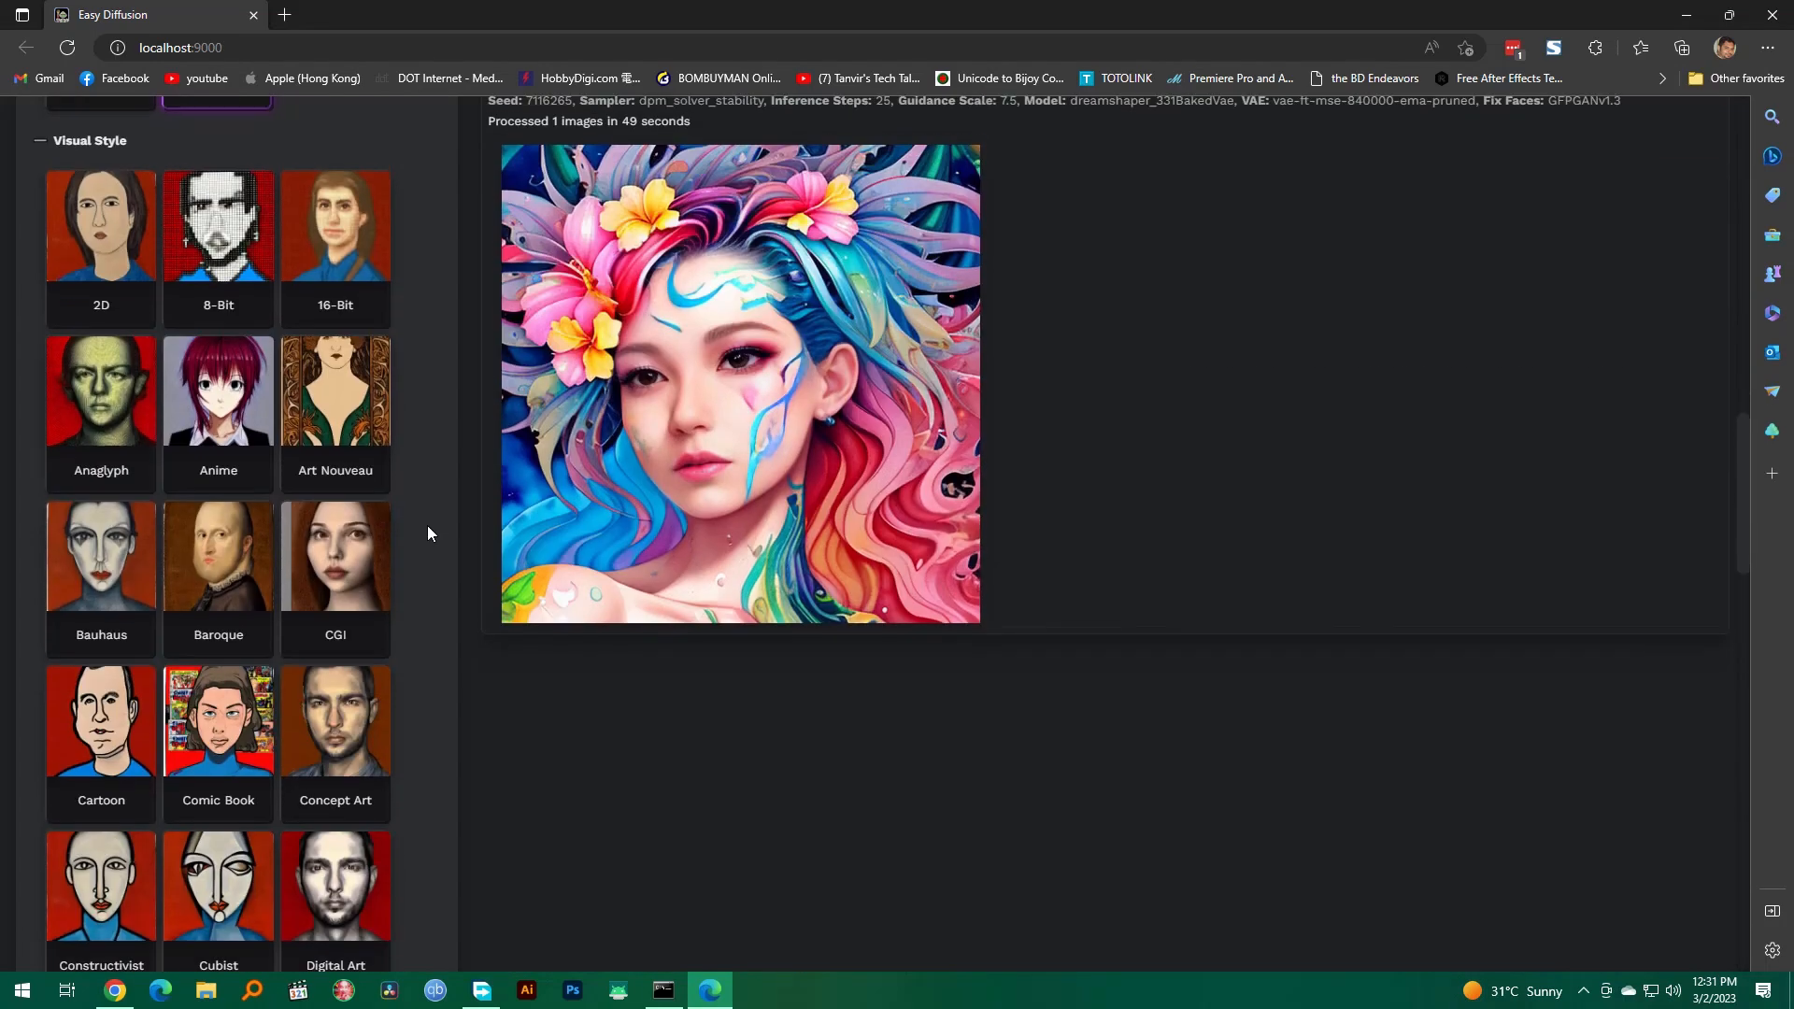
pyautogui.click(224, 385)
pyautogui.scroll(-1, 468, 562)
pyautogui.scroll(-5, 469, 561)
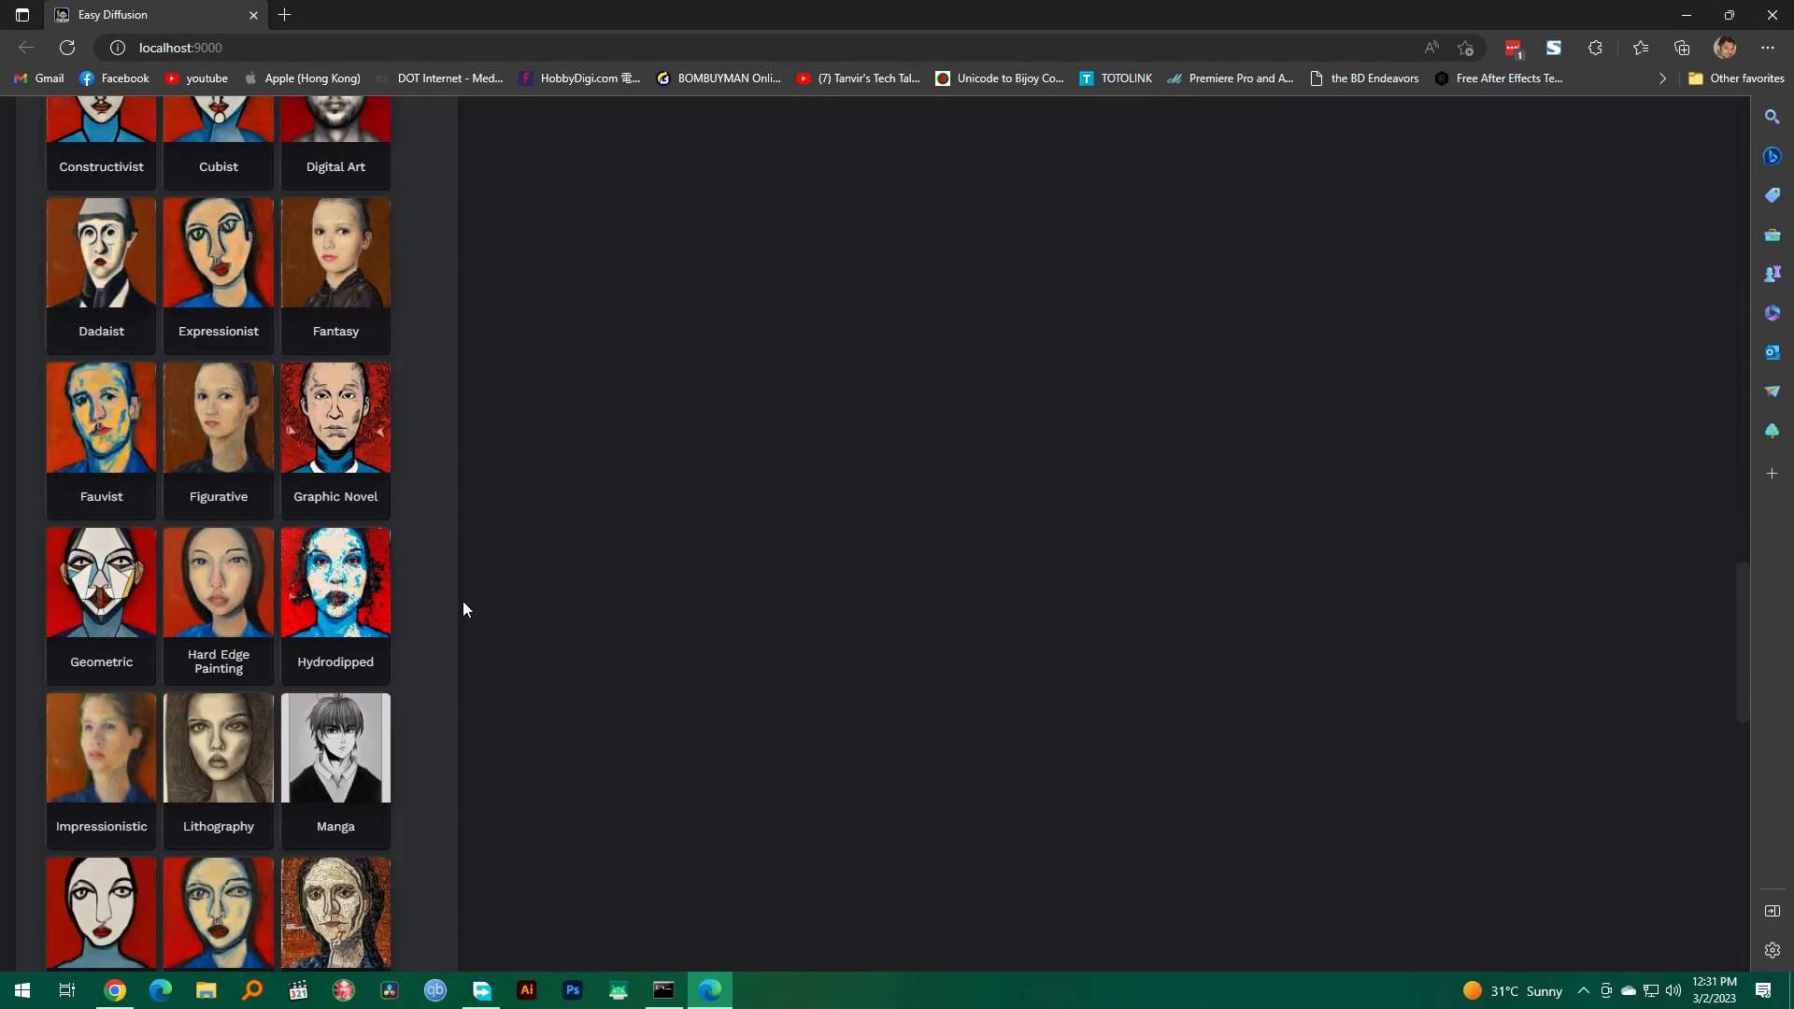
pyautogui.scroll(-1, 461, 608)
pyautogui.click(107, 598)
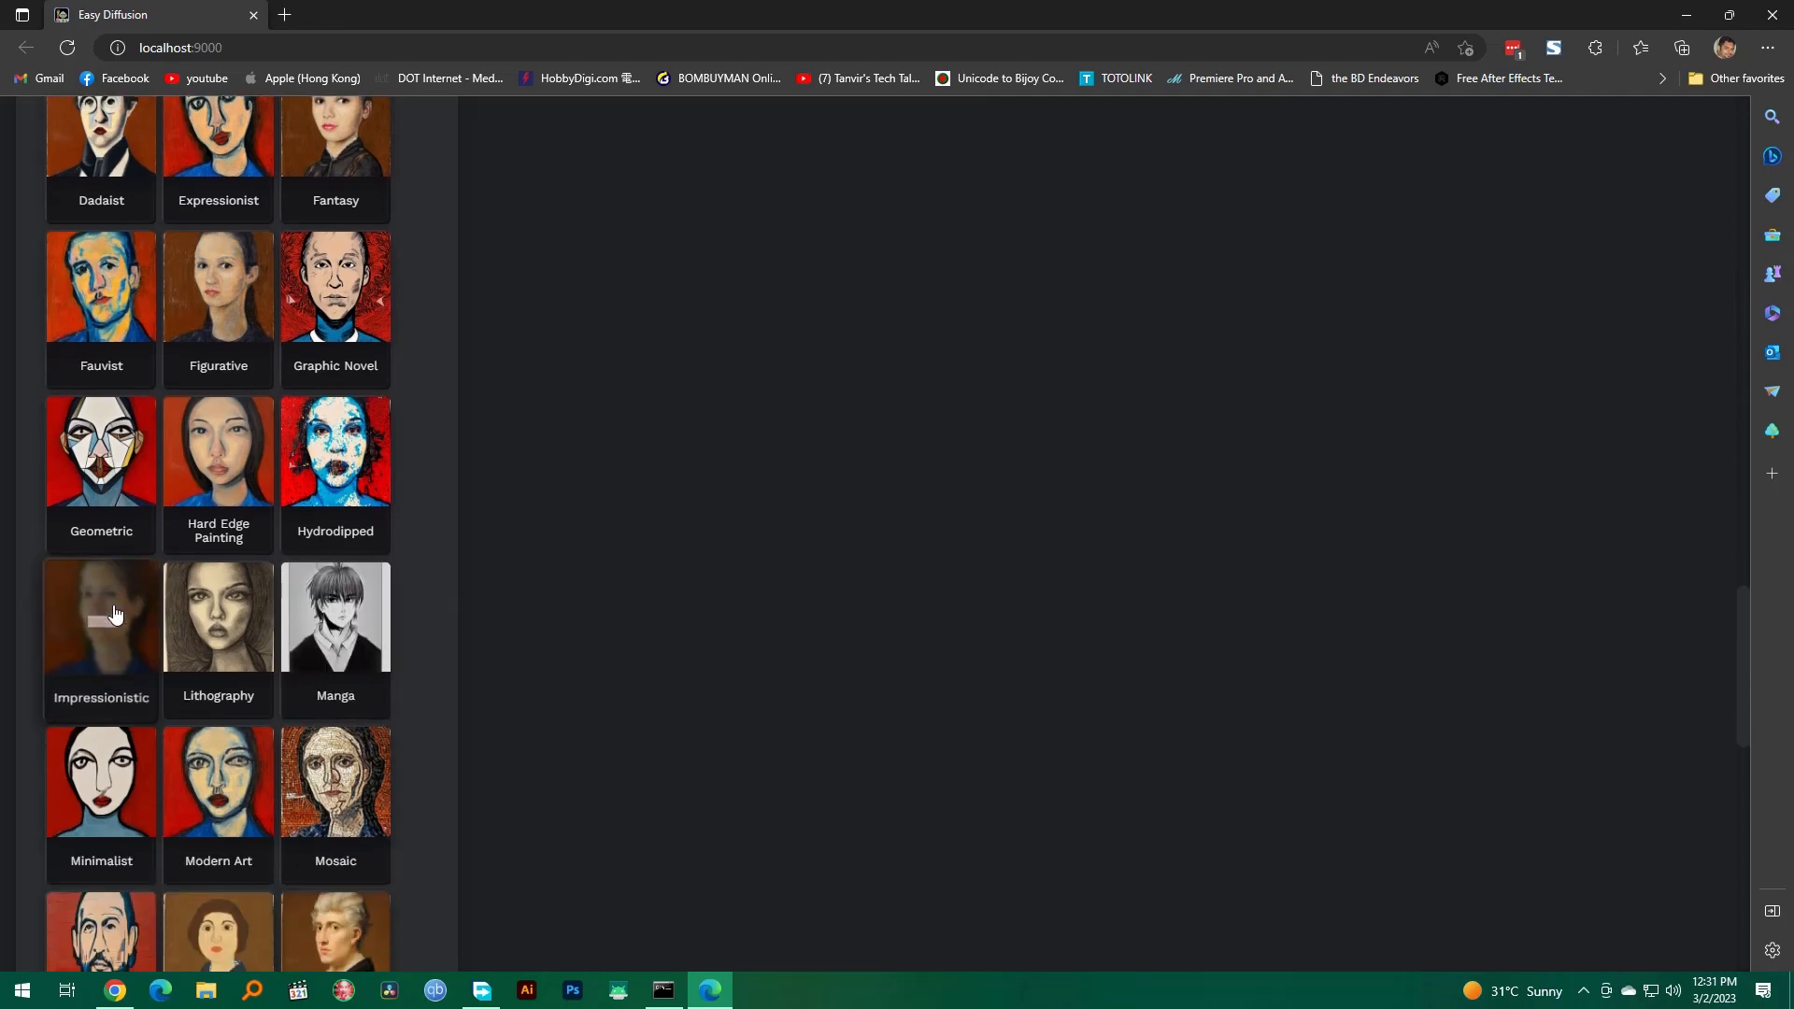
pyautogui.scroll(-3, 378, 642)
pyautogui.click(340, 401)
pyautogui.scroll(-8, 451, 561)
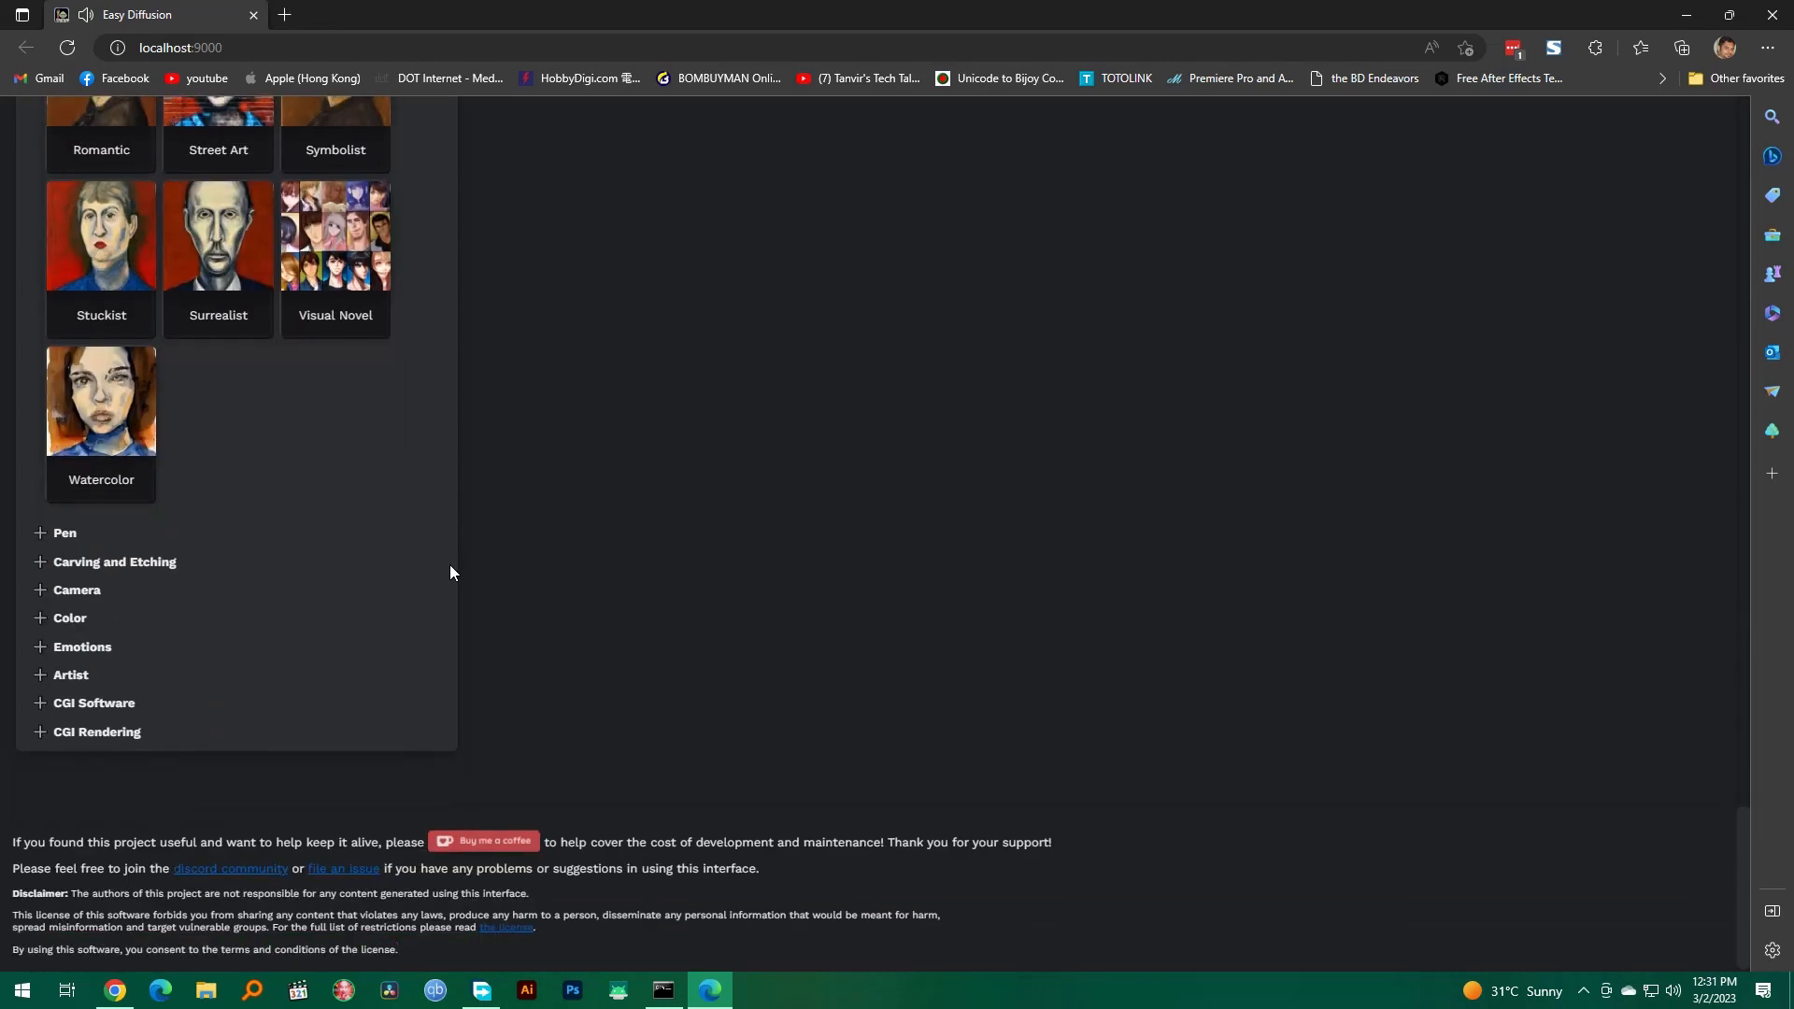
pyautogui.click(103, 407)
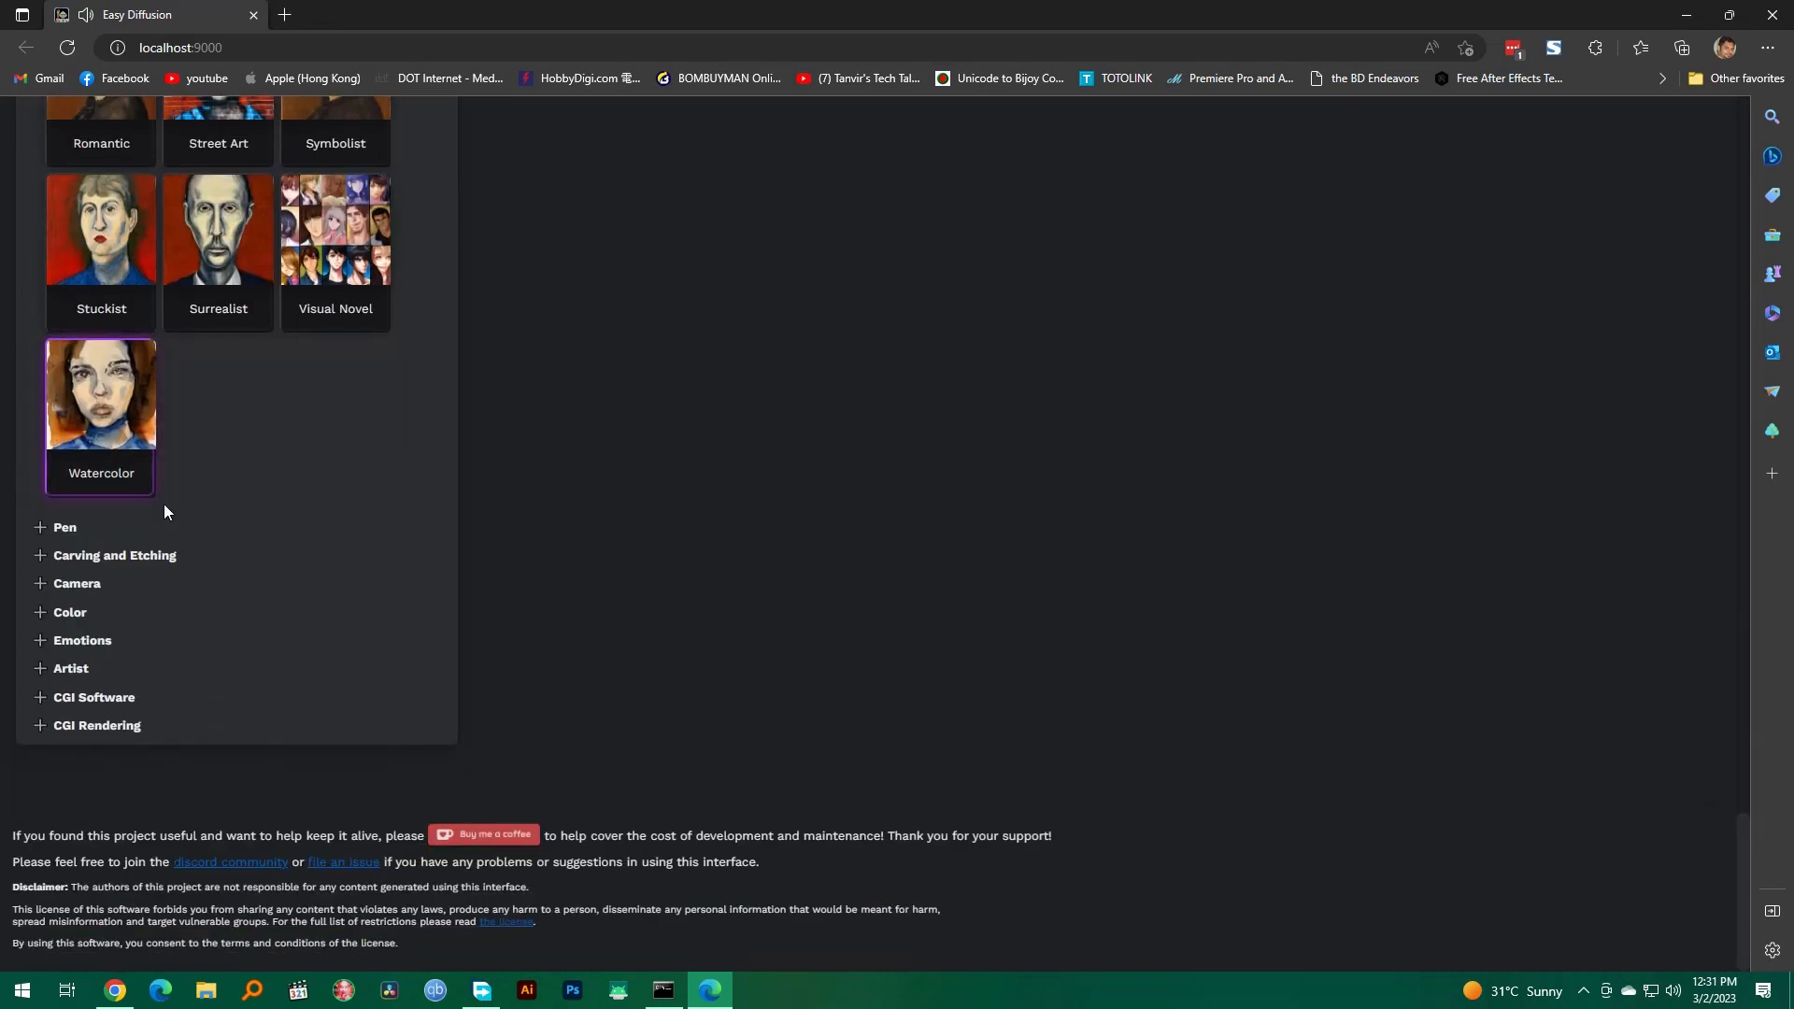
# Step: Expand the Camera category of the image modifiers, review its styles and collapse it again
pyautogui.click(77, 584)
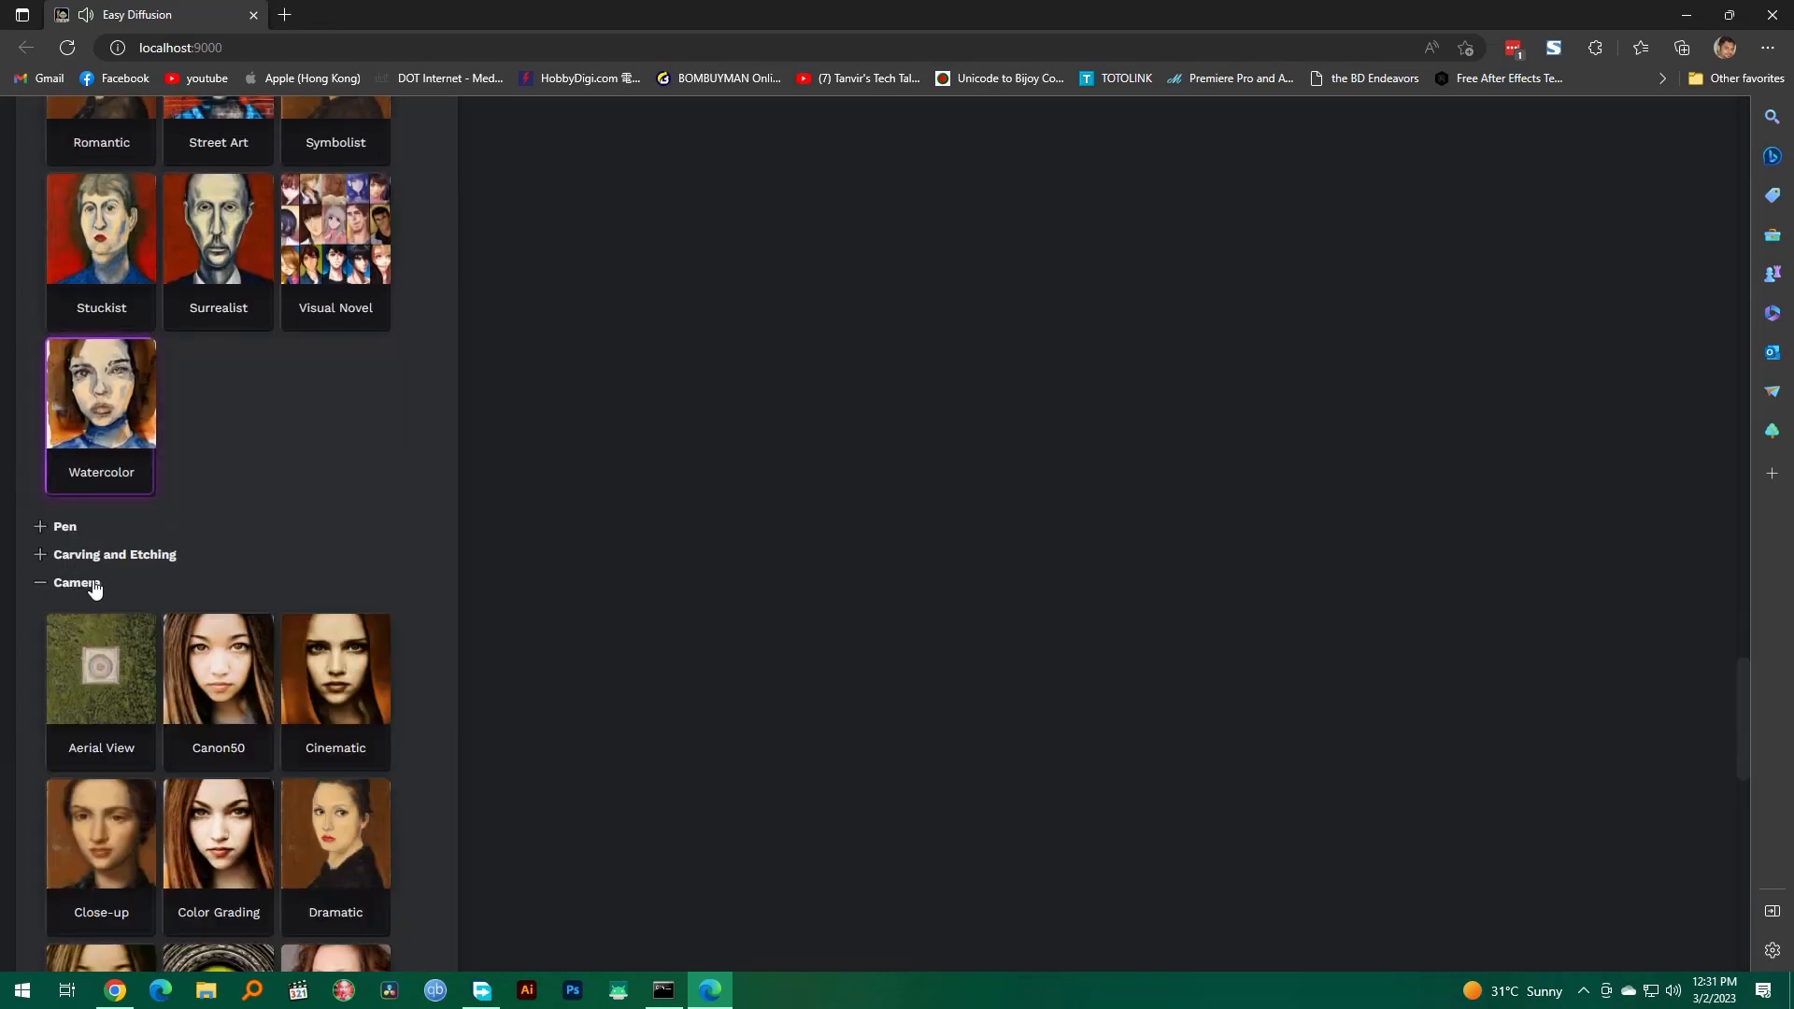
pyautogui.scroll(-4, 351, 612)
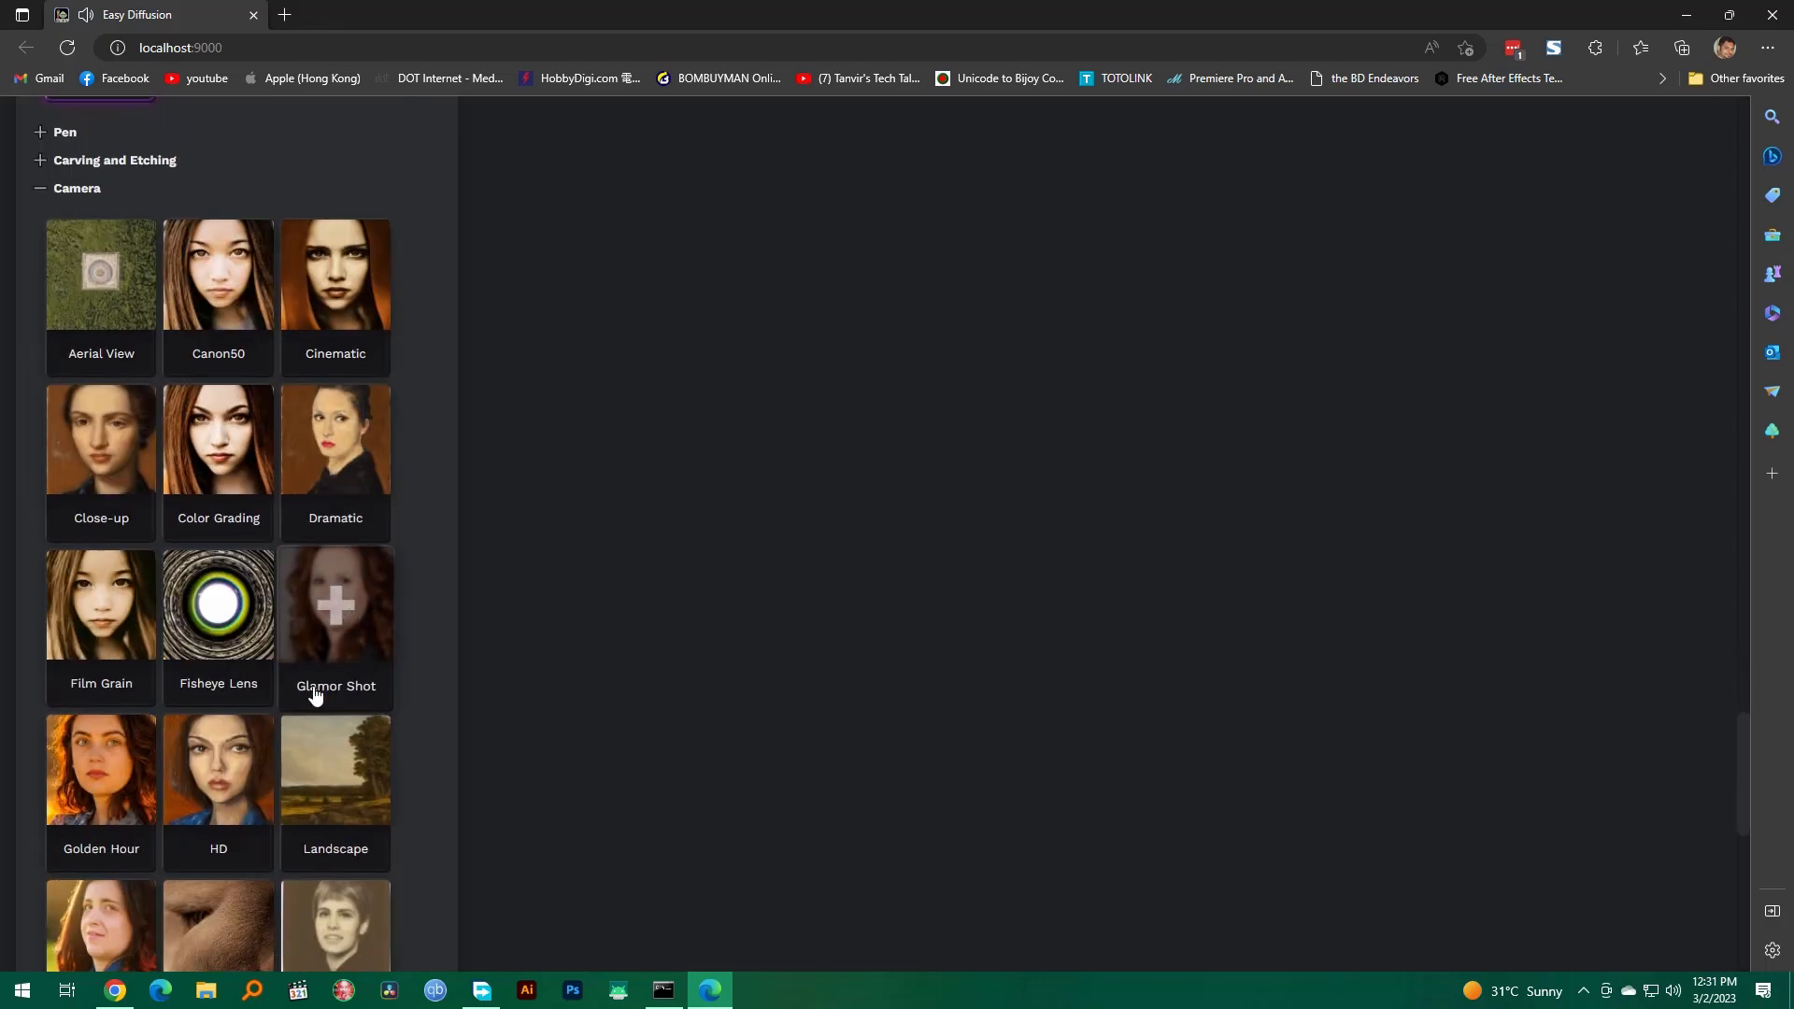
pyautogui.scroll(-3, 322, 689)
pyautogui.scroll(5, 349, 692)
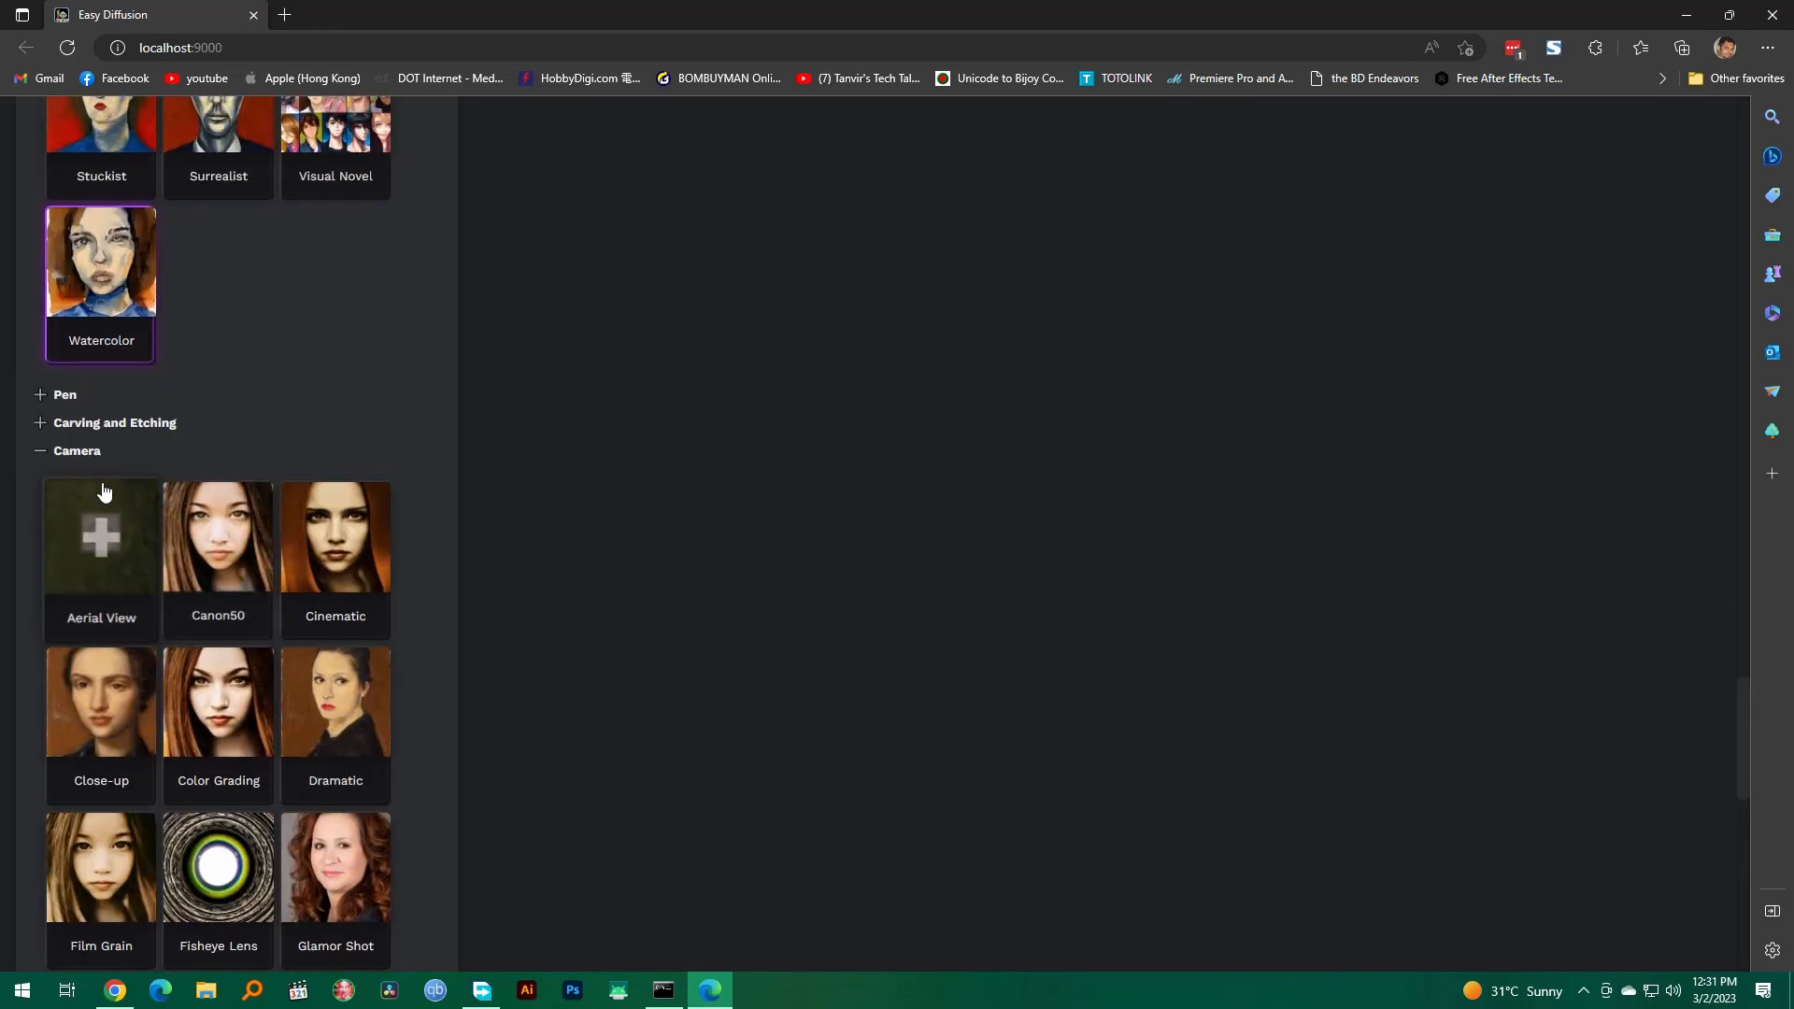
pyautogui.click(77, 452)
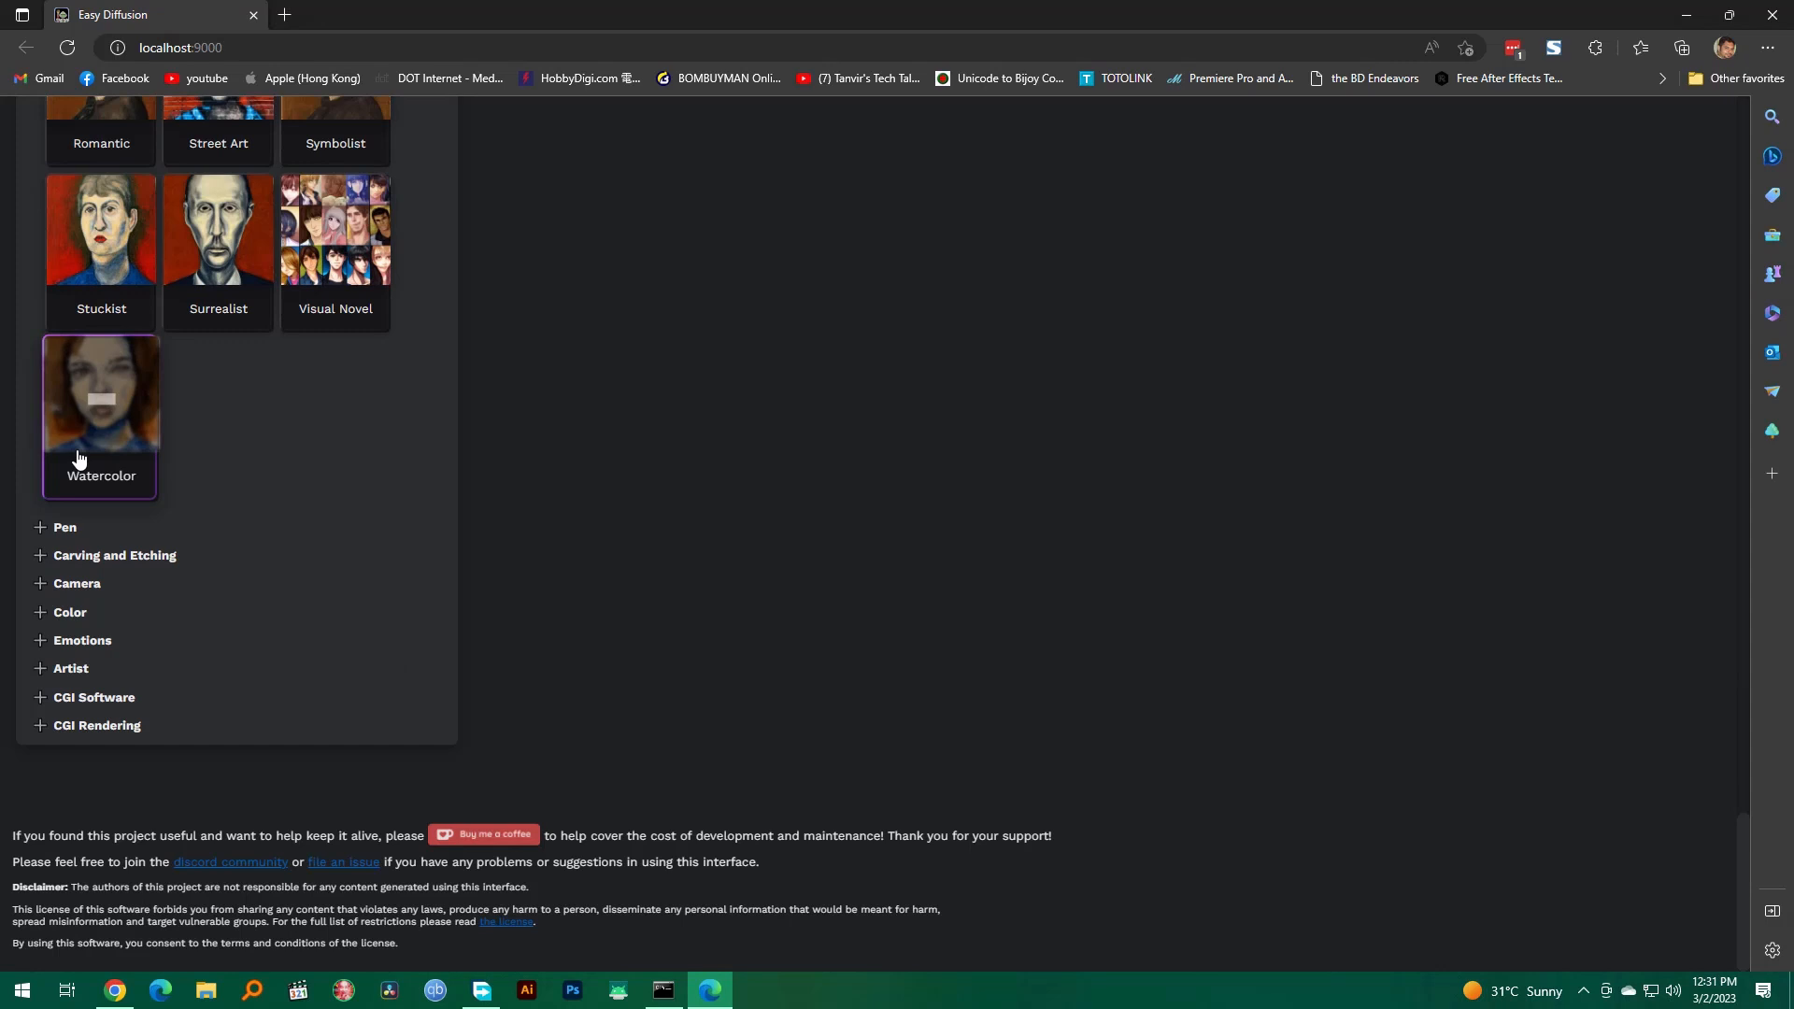
# Step: Expand the Artist category of the image modifiers and add the "by Lisa Frank" style
pyautogui.click(71, 668)
pyautogui.scroll(-1, 457, 672)
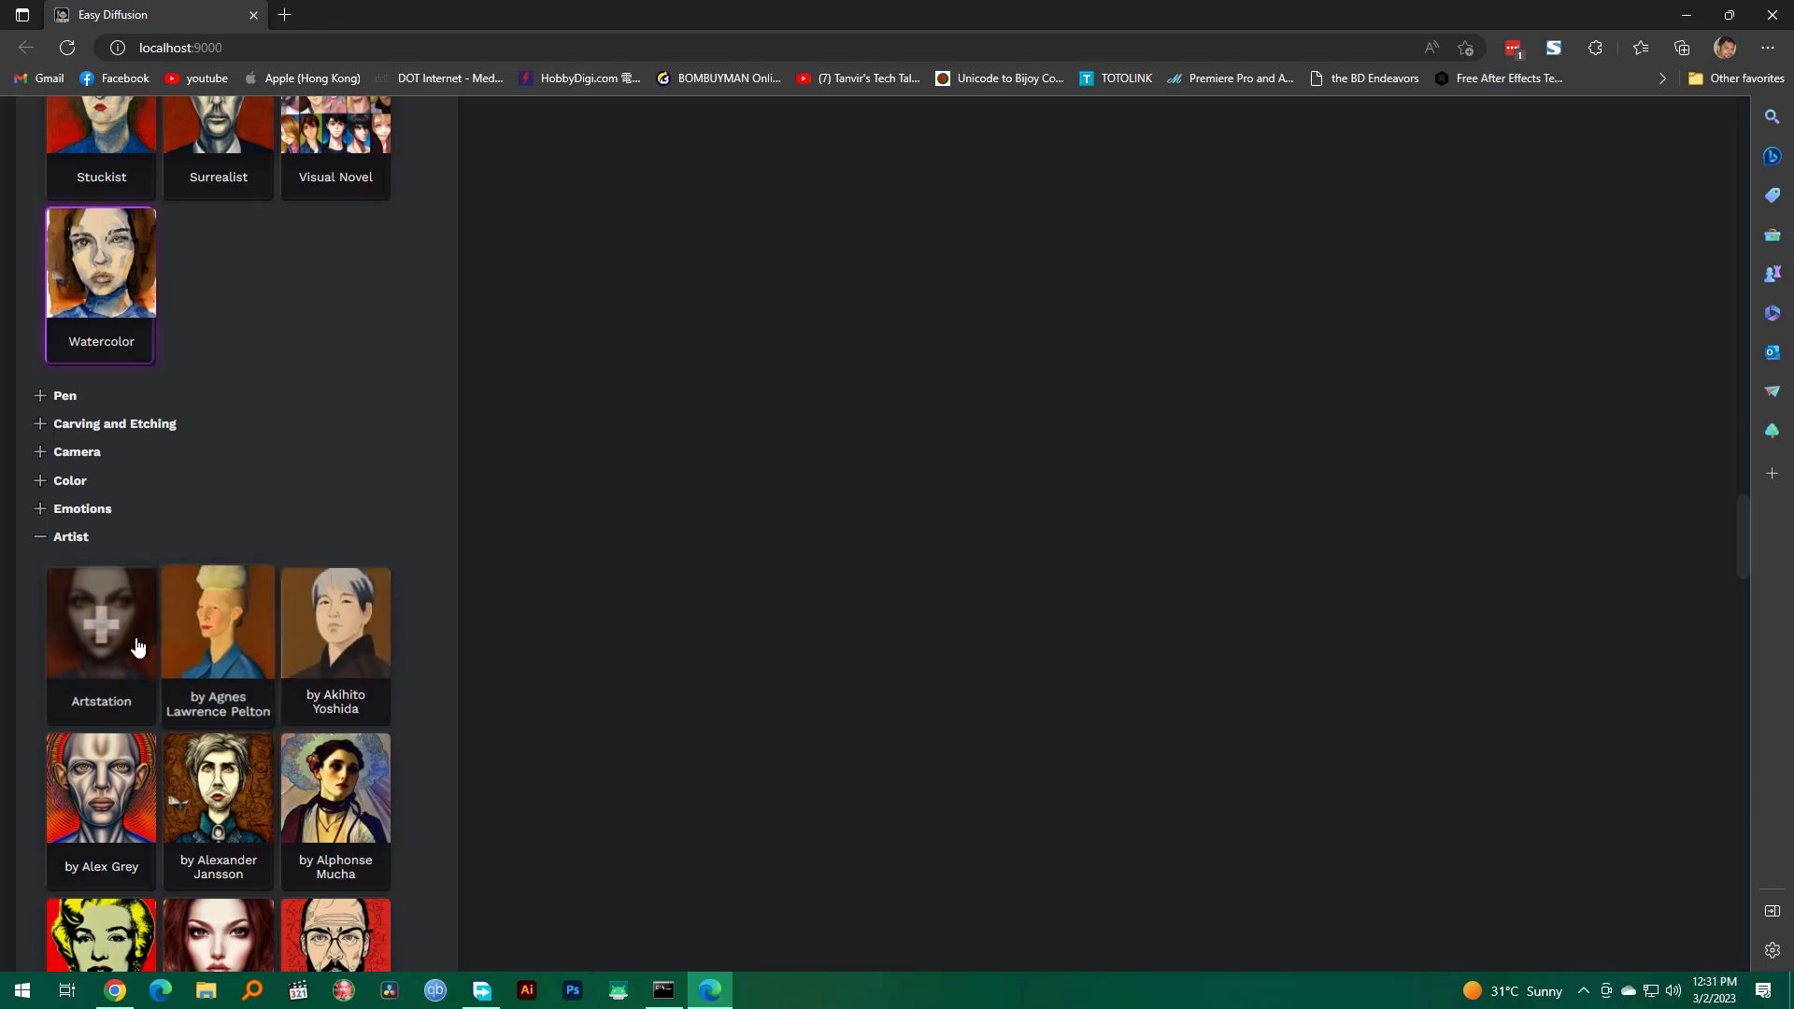
pyautogui.scroll(-4, 452, 770)
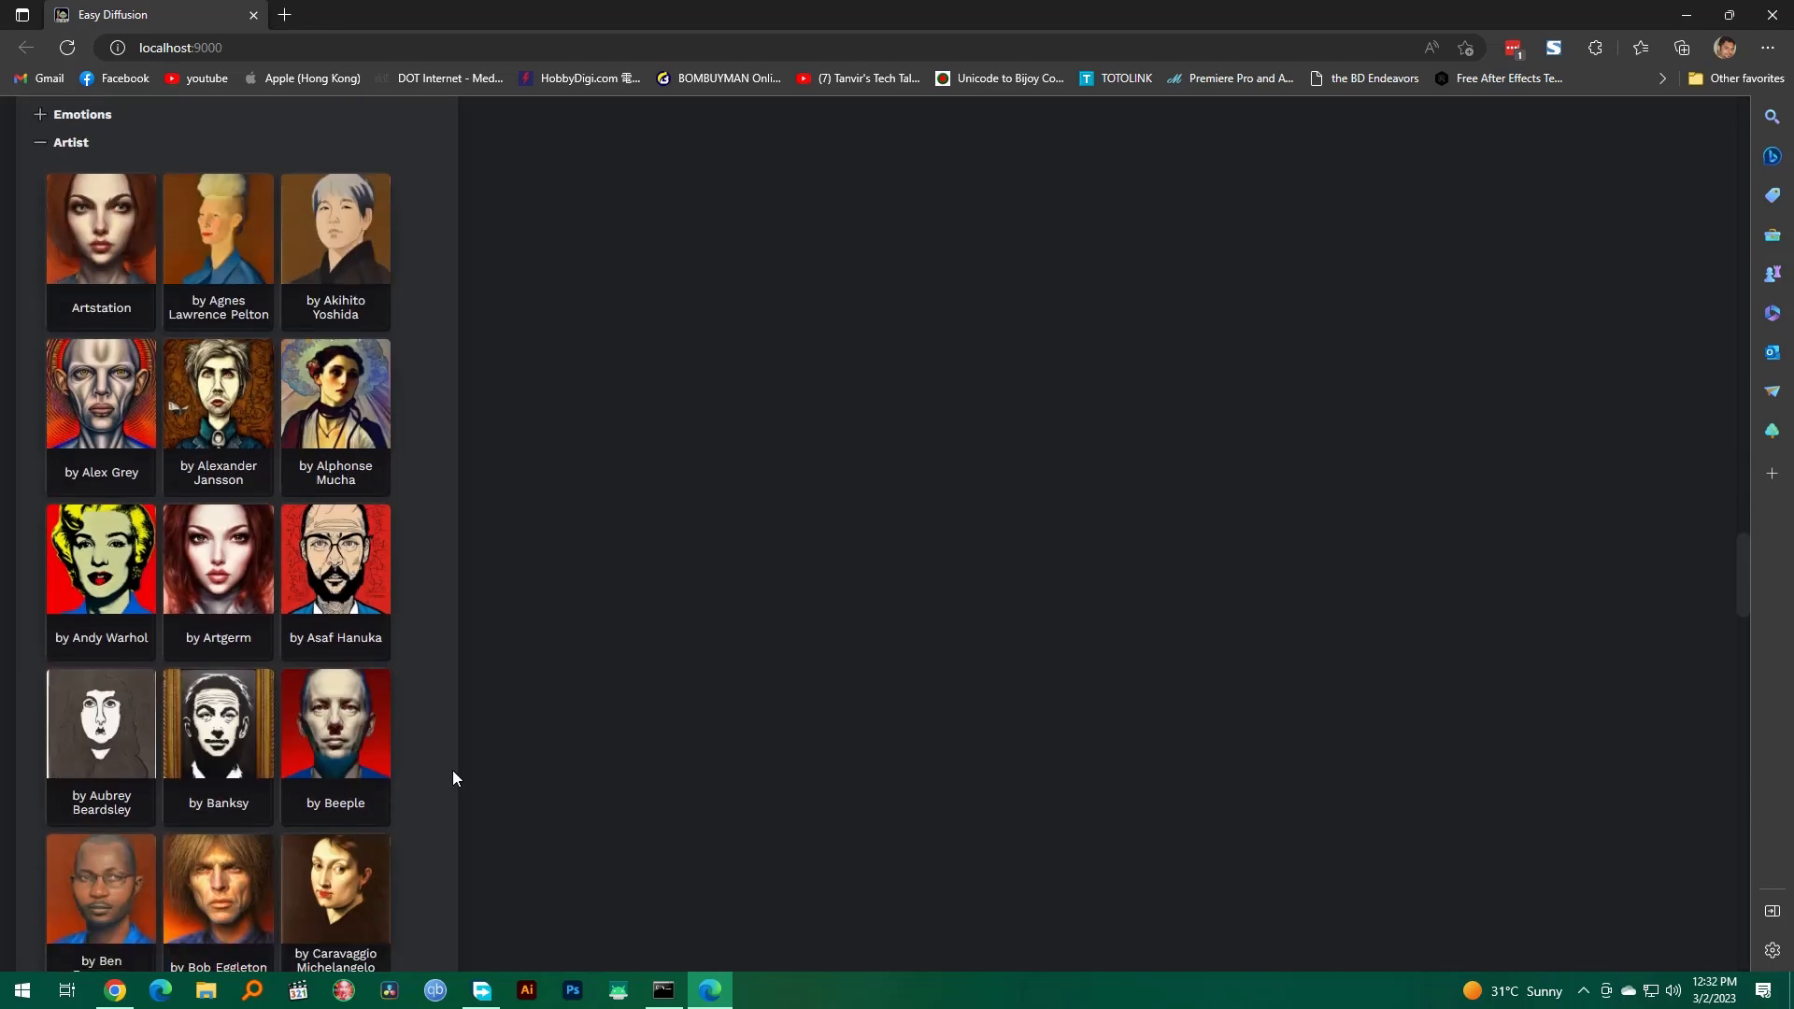
pyautogui.scroll(-3, 392, 790)
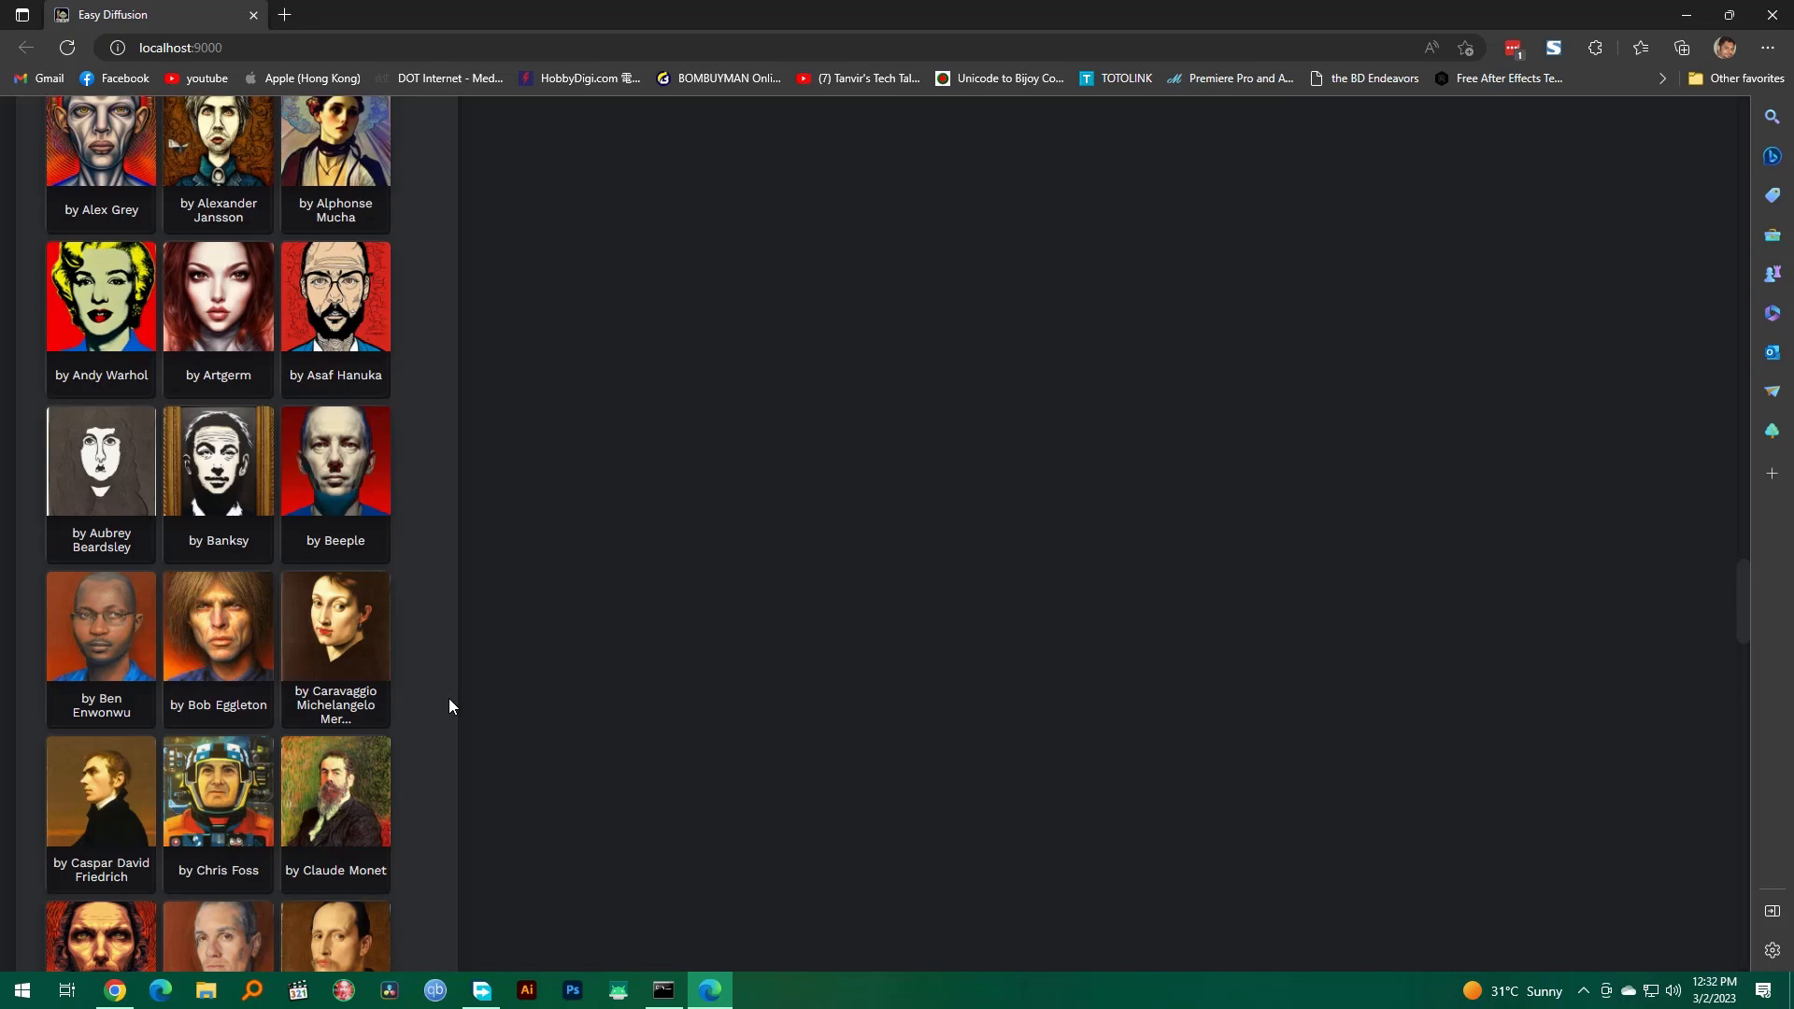
pyautogui.scroll(-14, 449, 699)
pyautogui.scroll(-8, 451, 707)
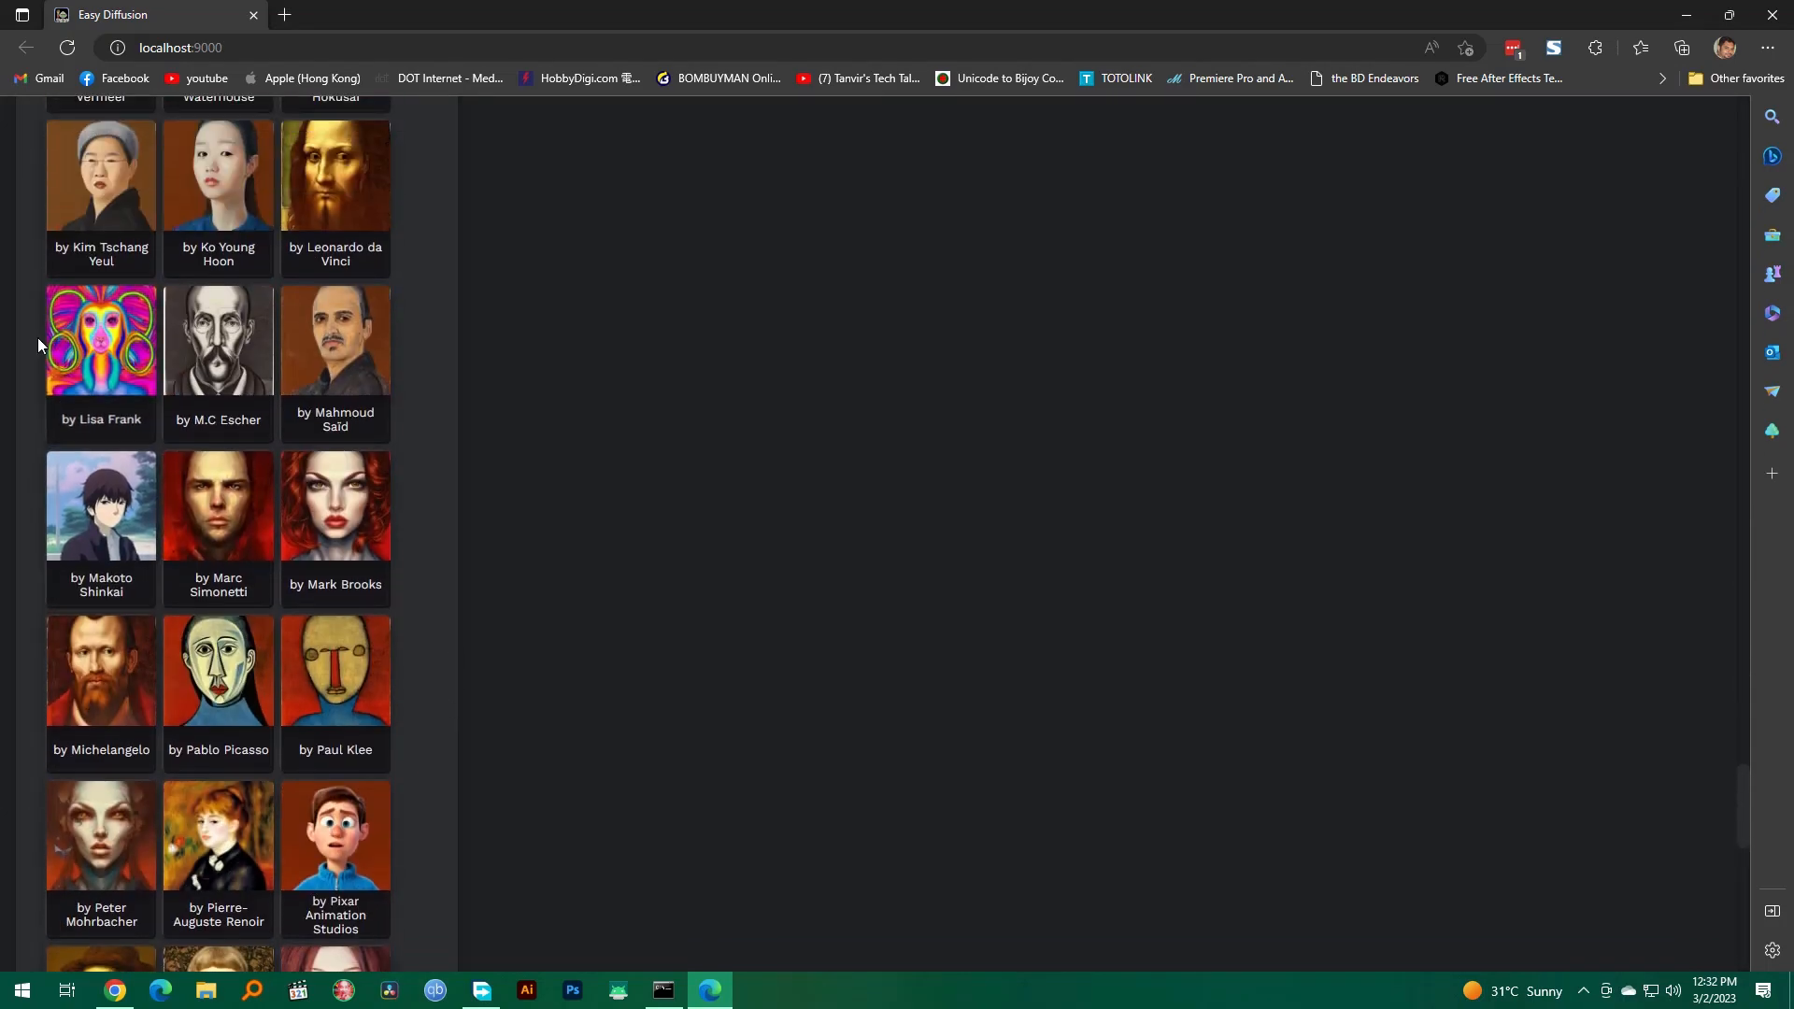
pyautogui.scroll(-6, 458, 628)
# Step: Replace the prompt with "a beautiful woman" and generate an image with the selected modifiers
pyautogui.scroll(20, 457, 628)
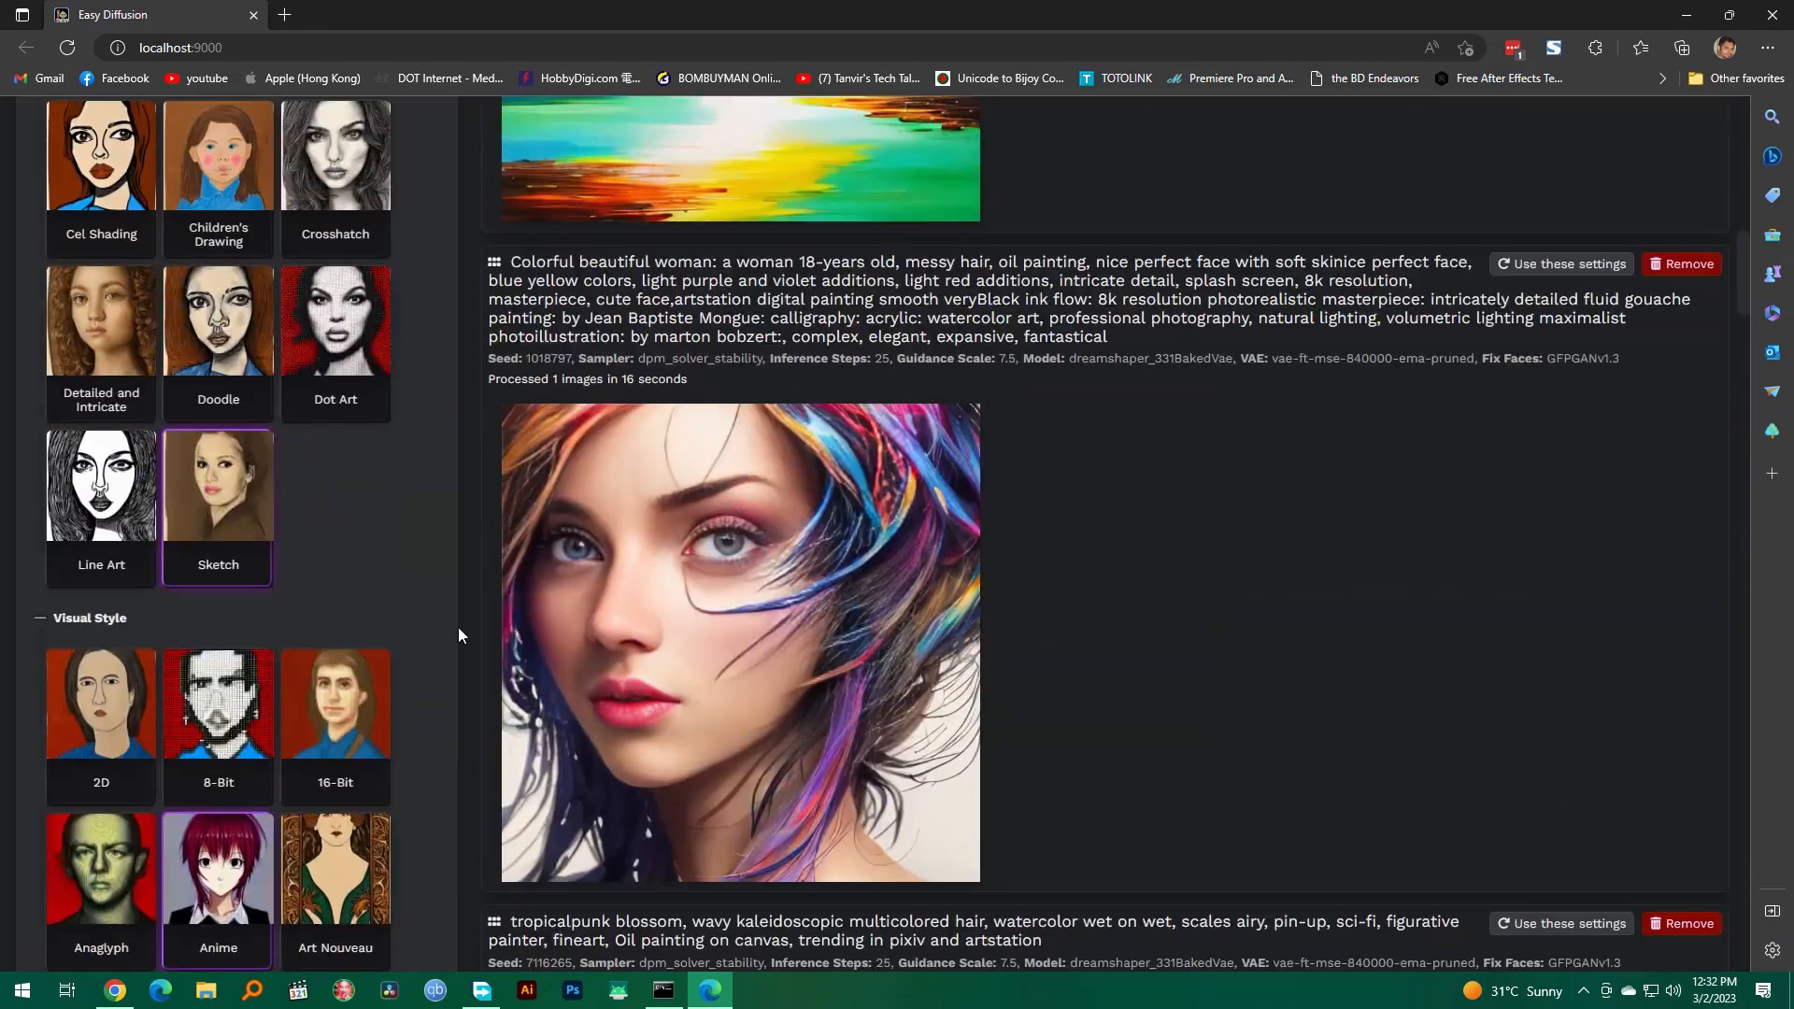
pyautogui.scroll(10, 457, 635)
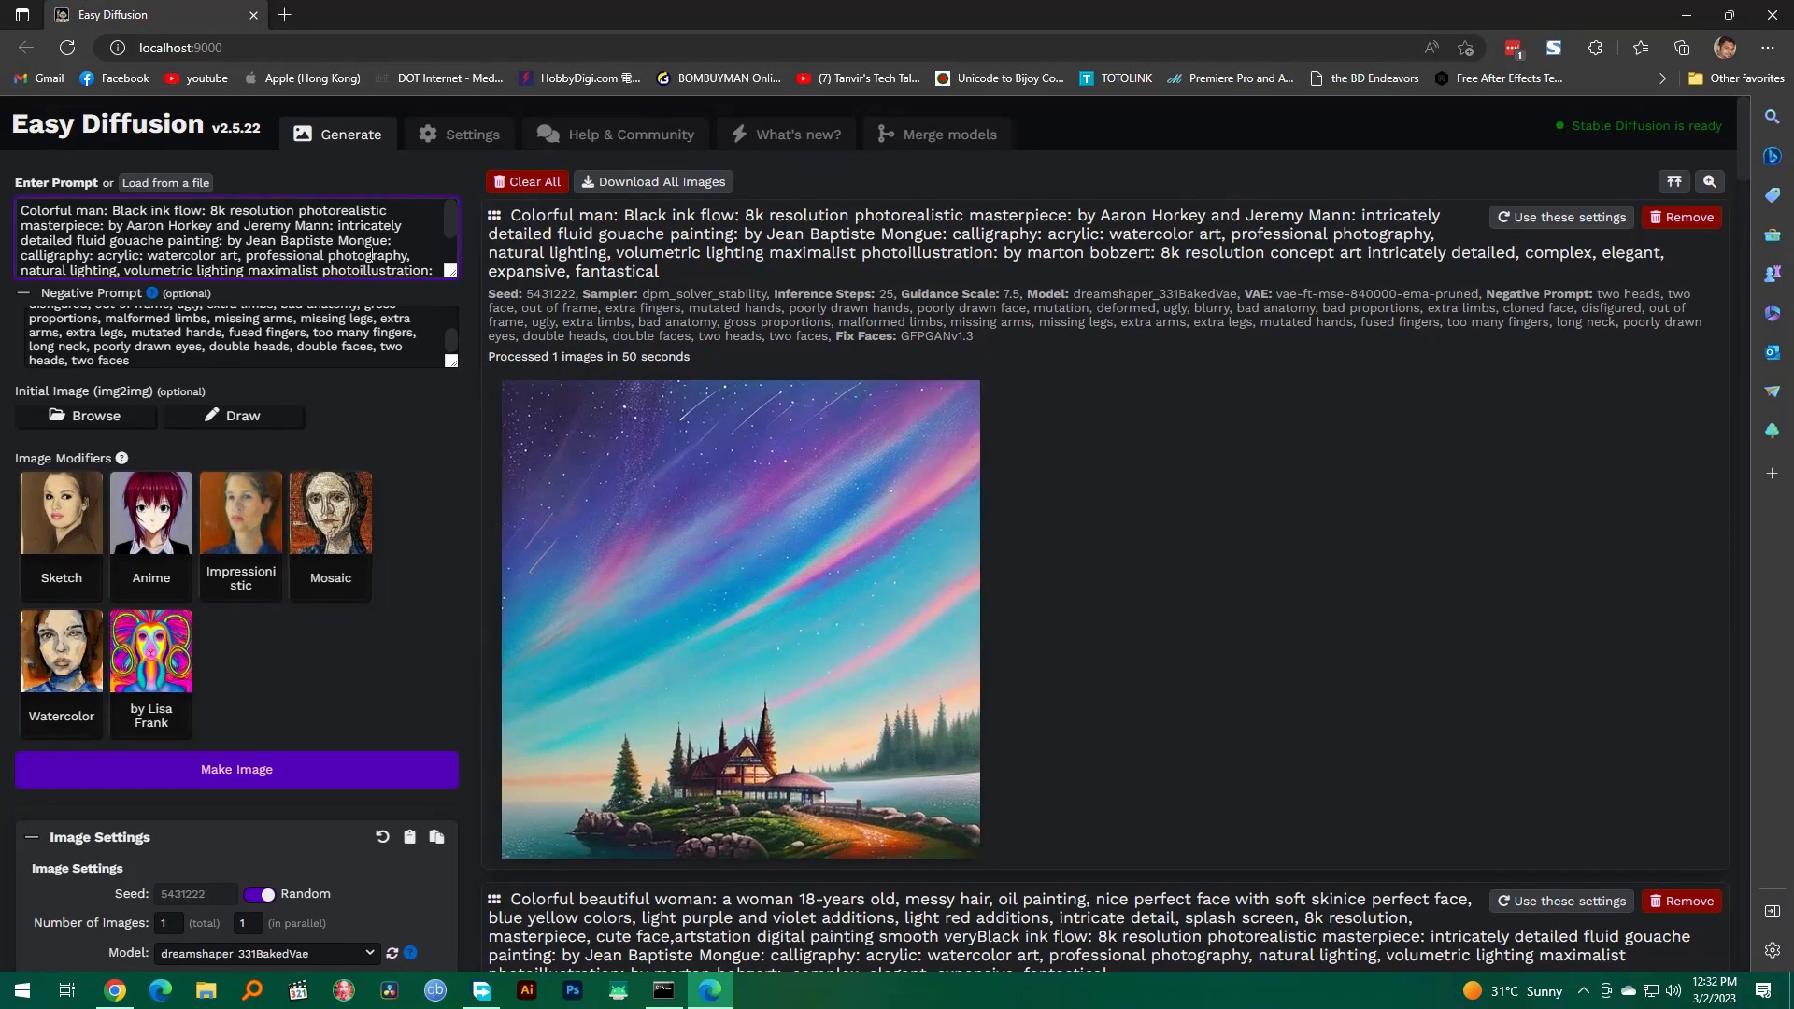
pyautogui.hotkey('ctrl', 'a')
pyautogui.press('BackSpace')
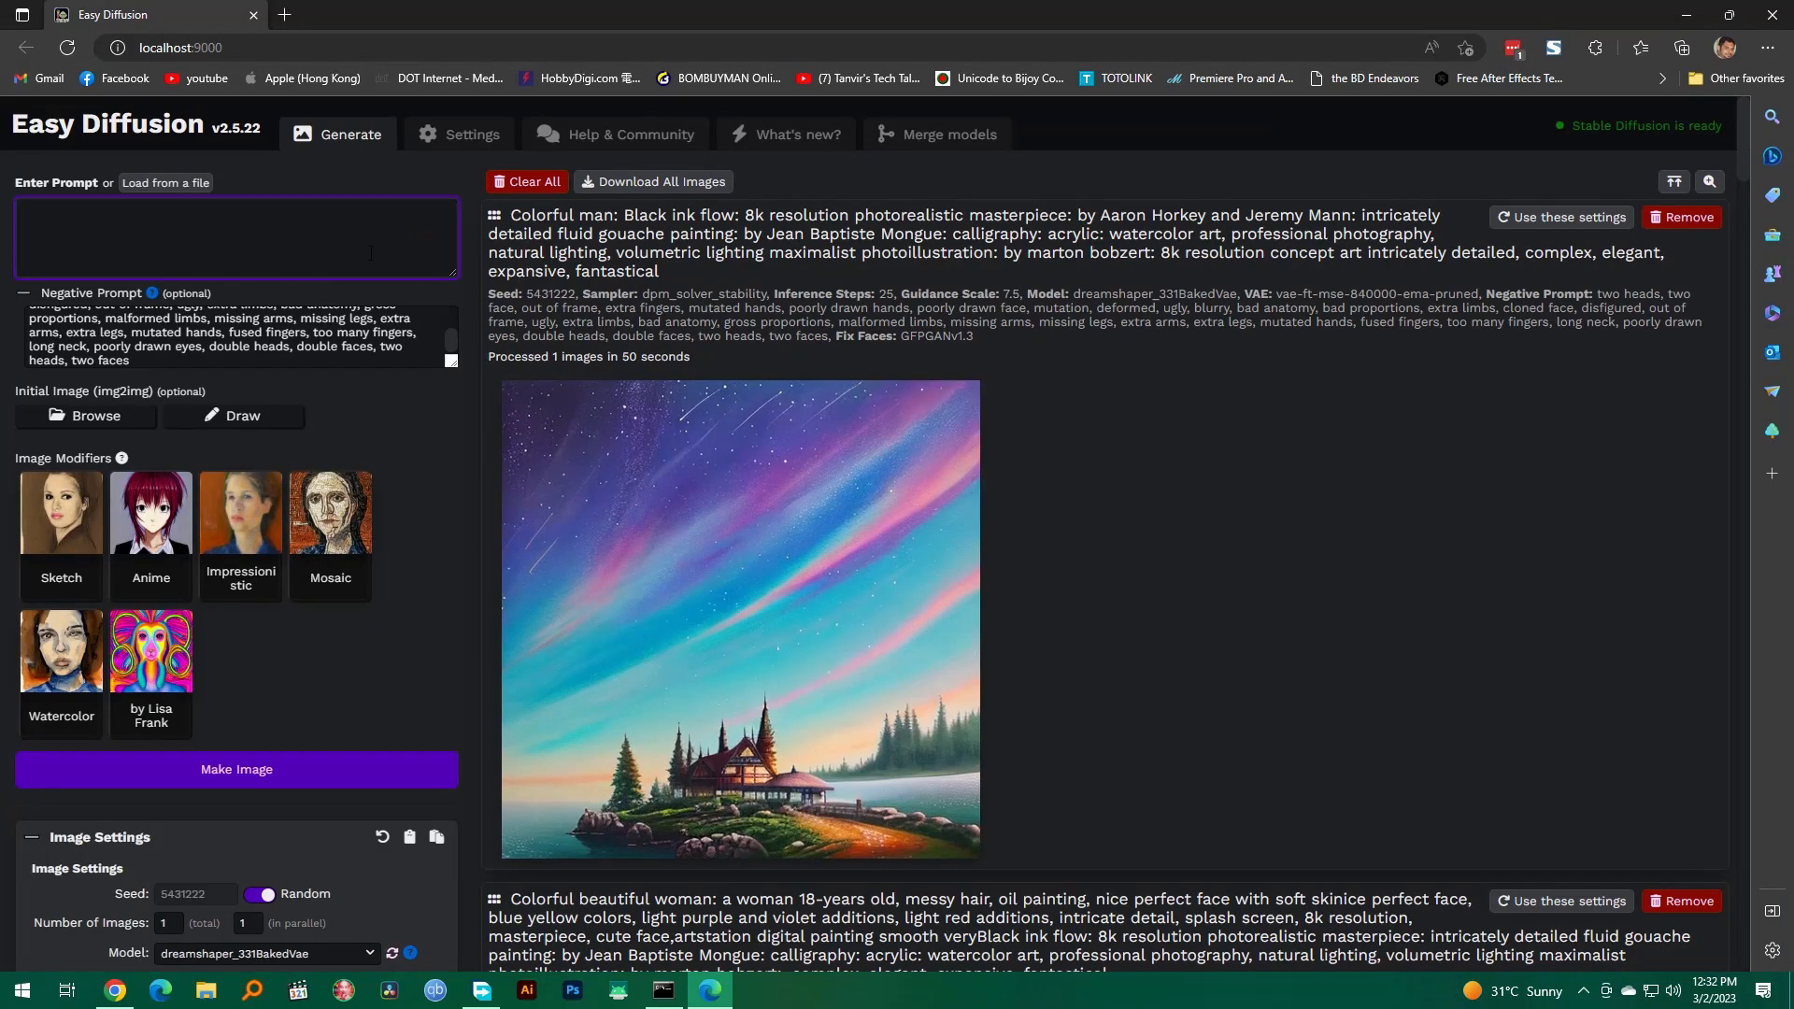
pyautogui.write('a beautiful woman')
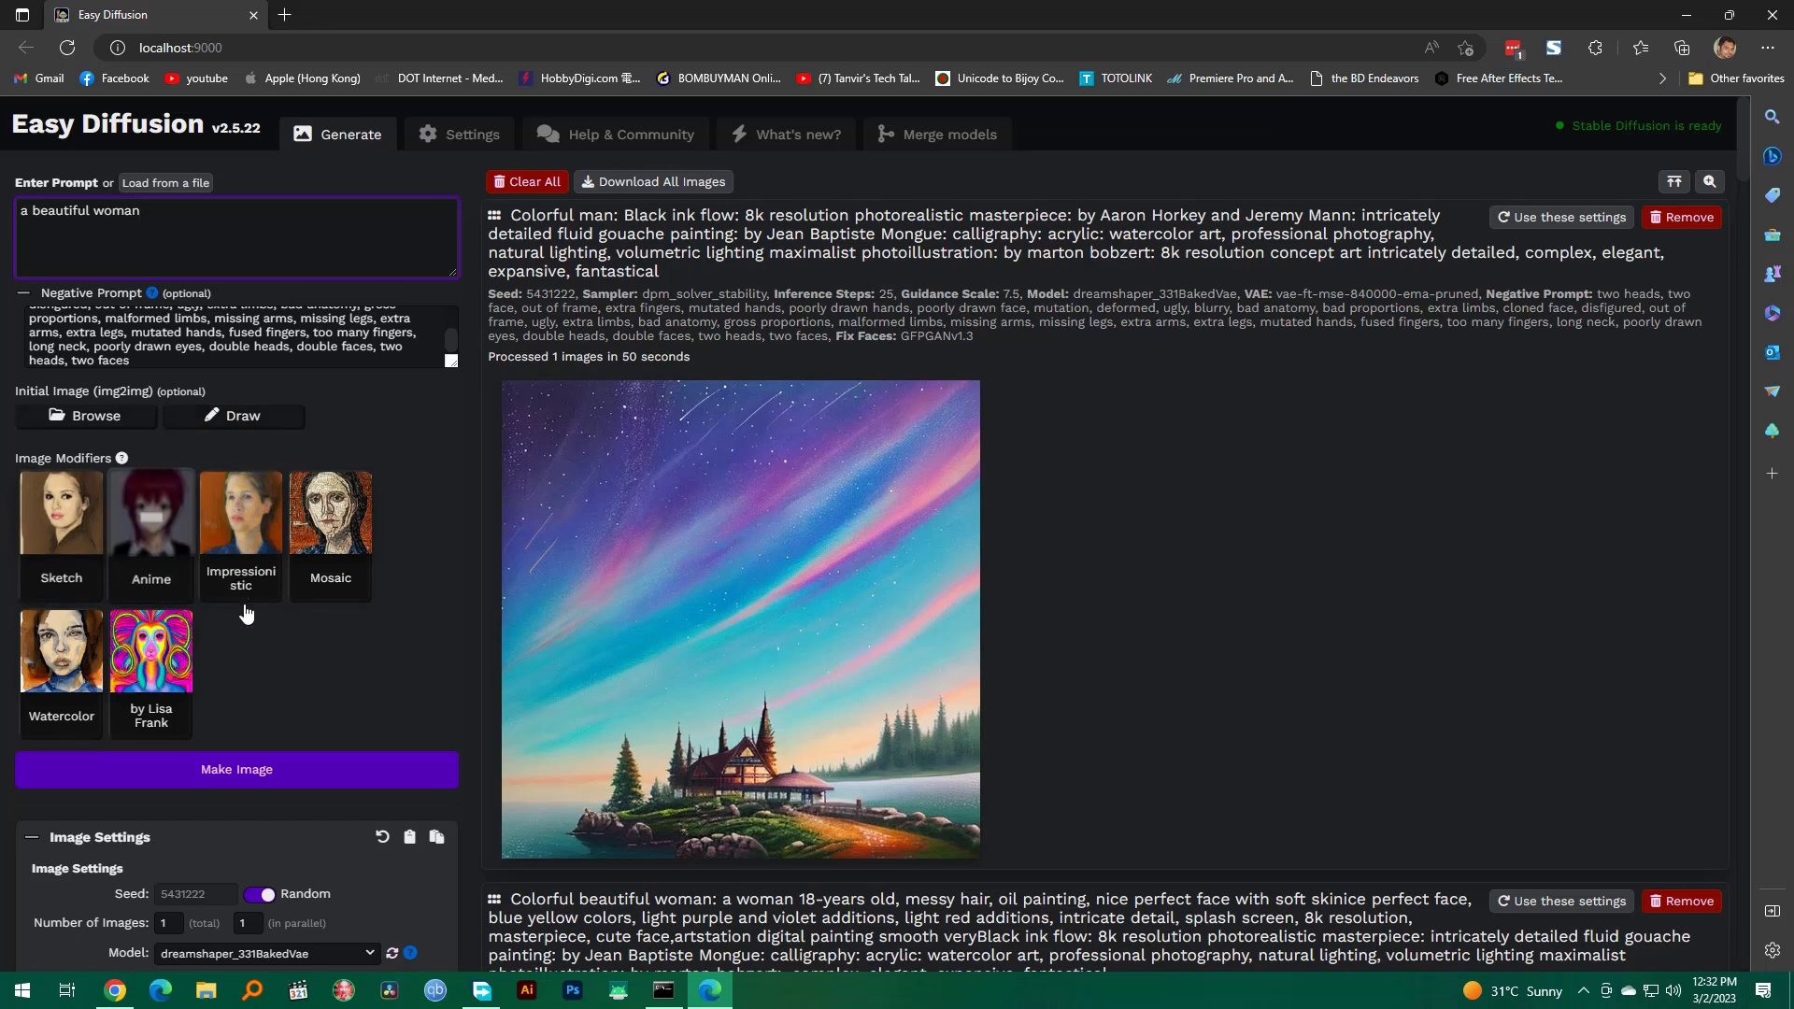
pyautogui.click(269, 772)
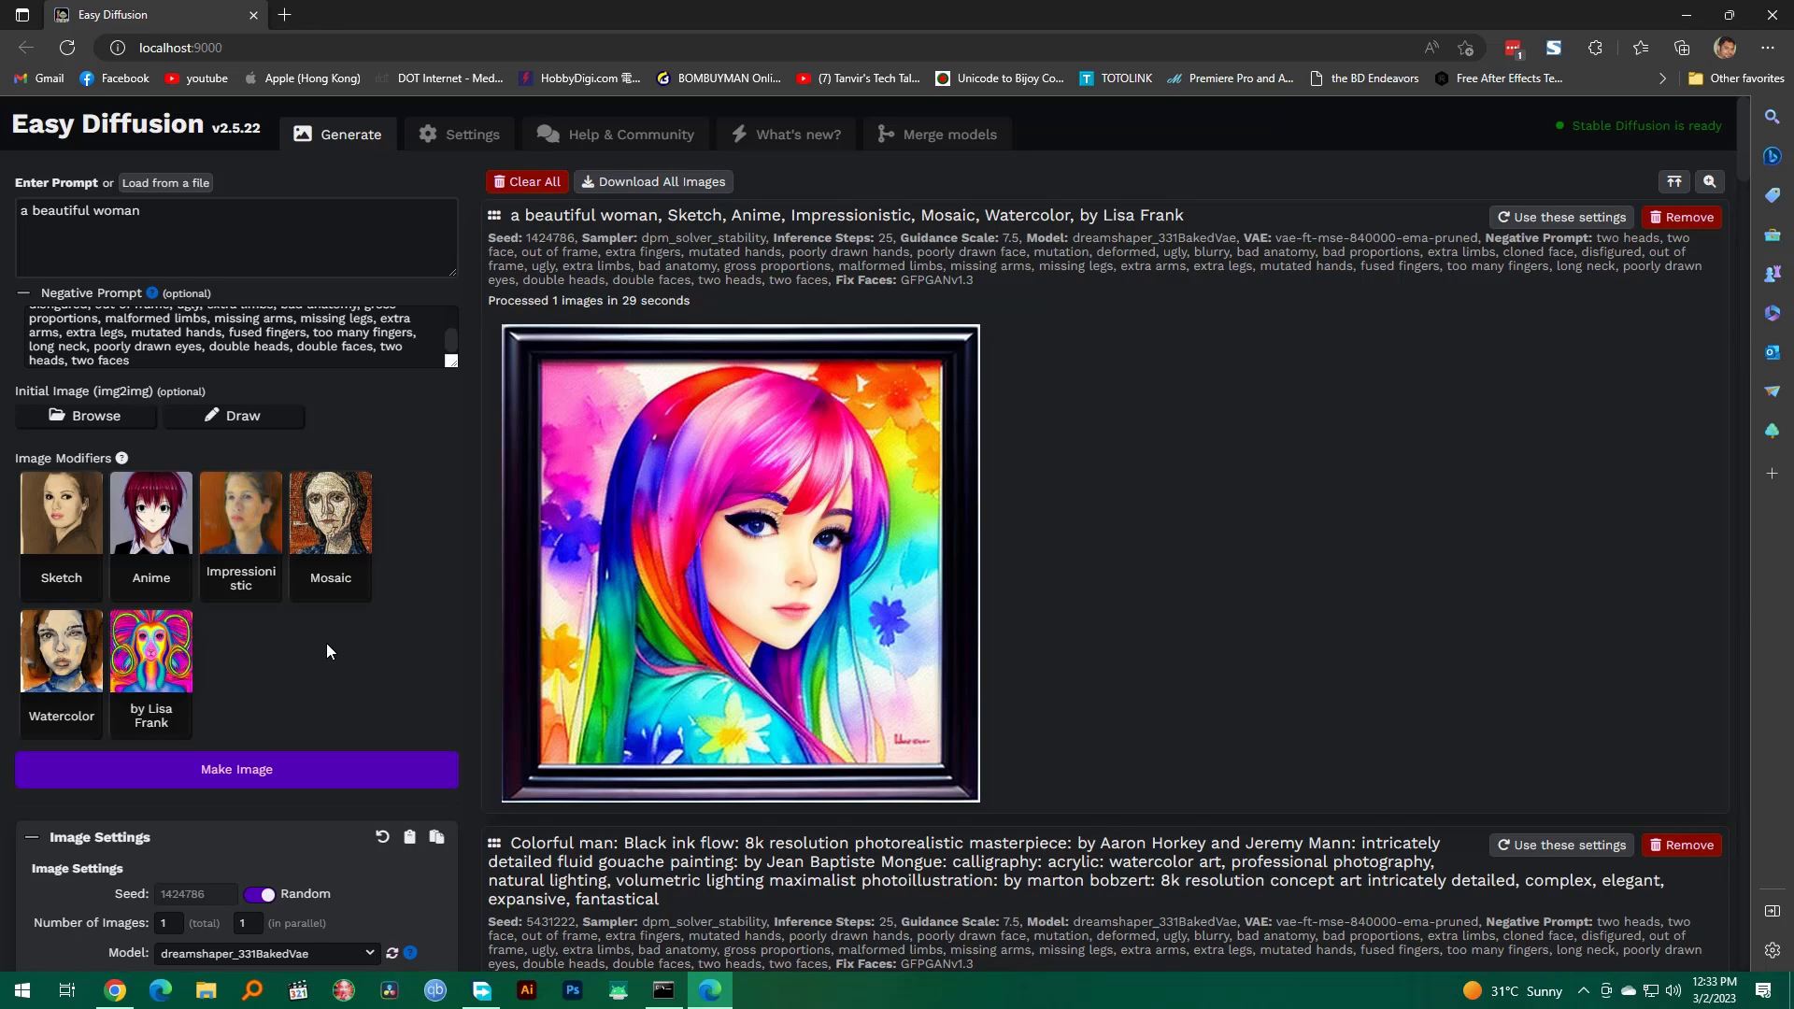
# Step: Remove the Impressionistic, Sketch and Watercolor modifiers and generate another "a beautiful woman" image
pyautogui.click(245, 528)
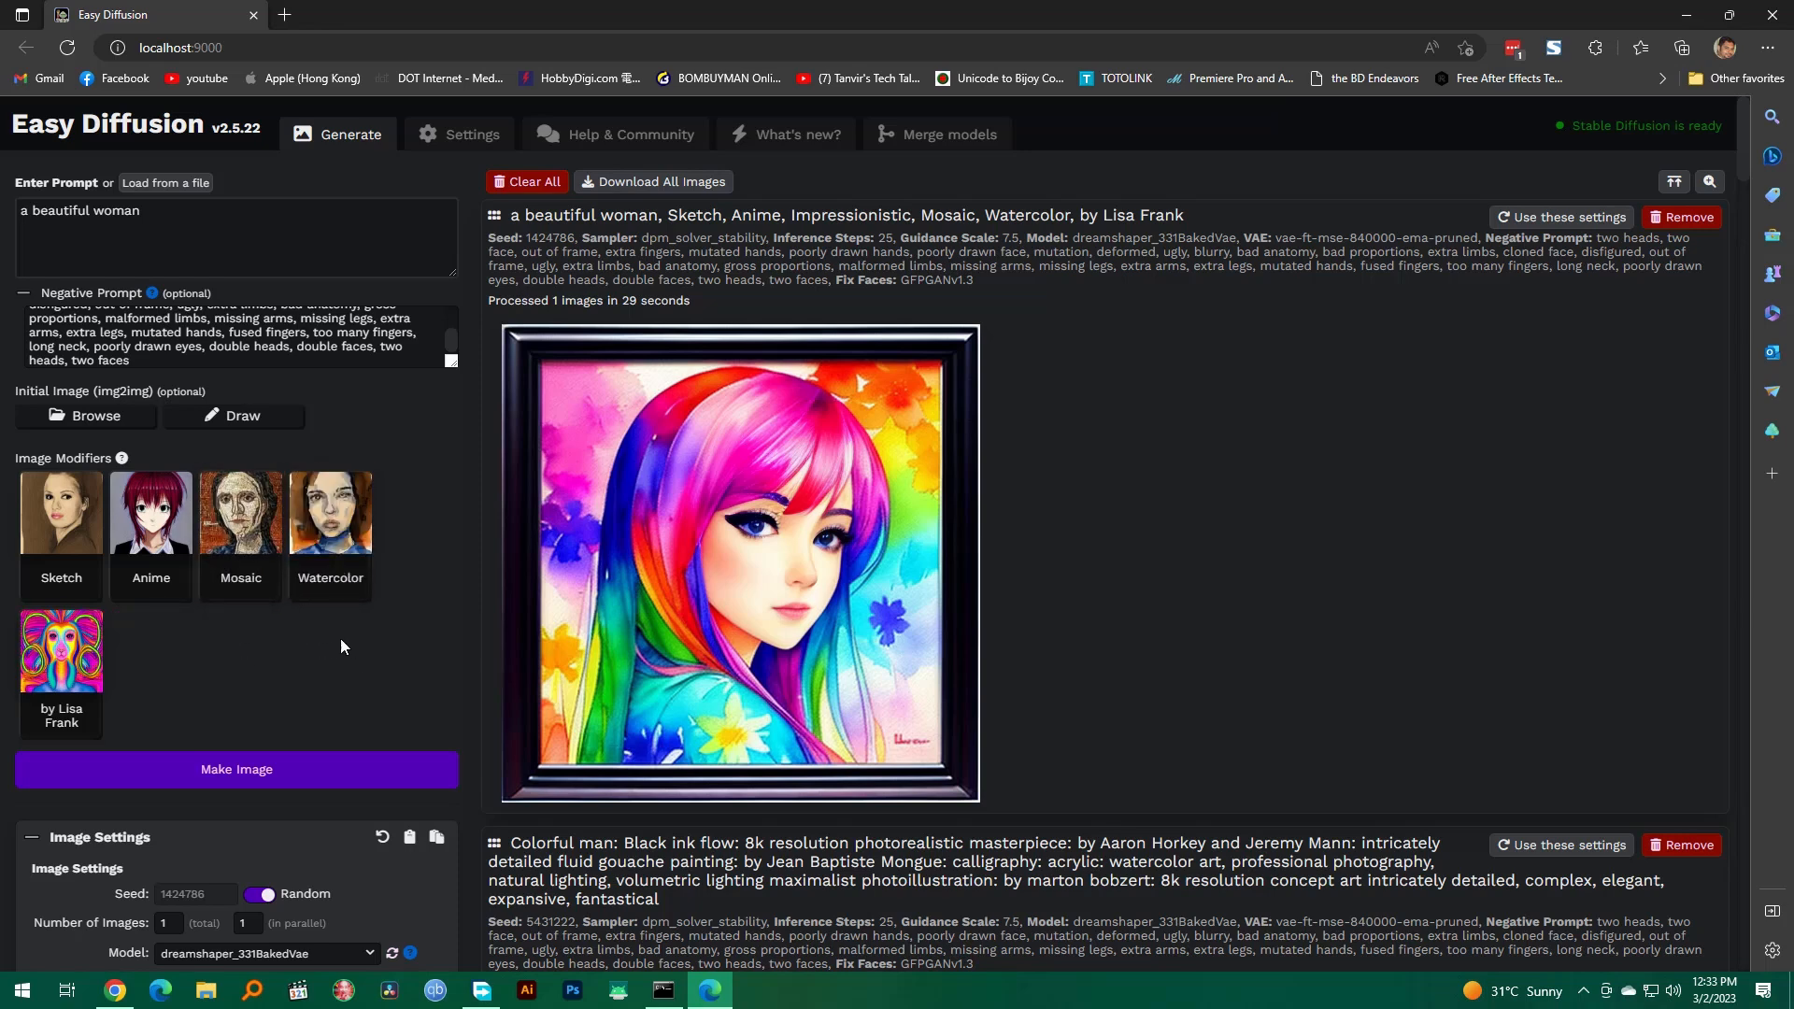
pyautogui.click(62, 523)
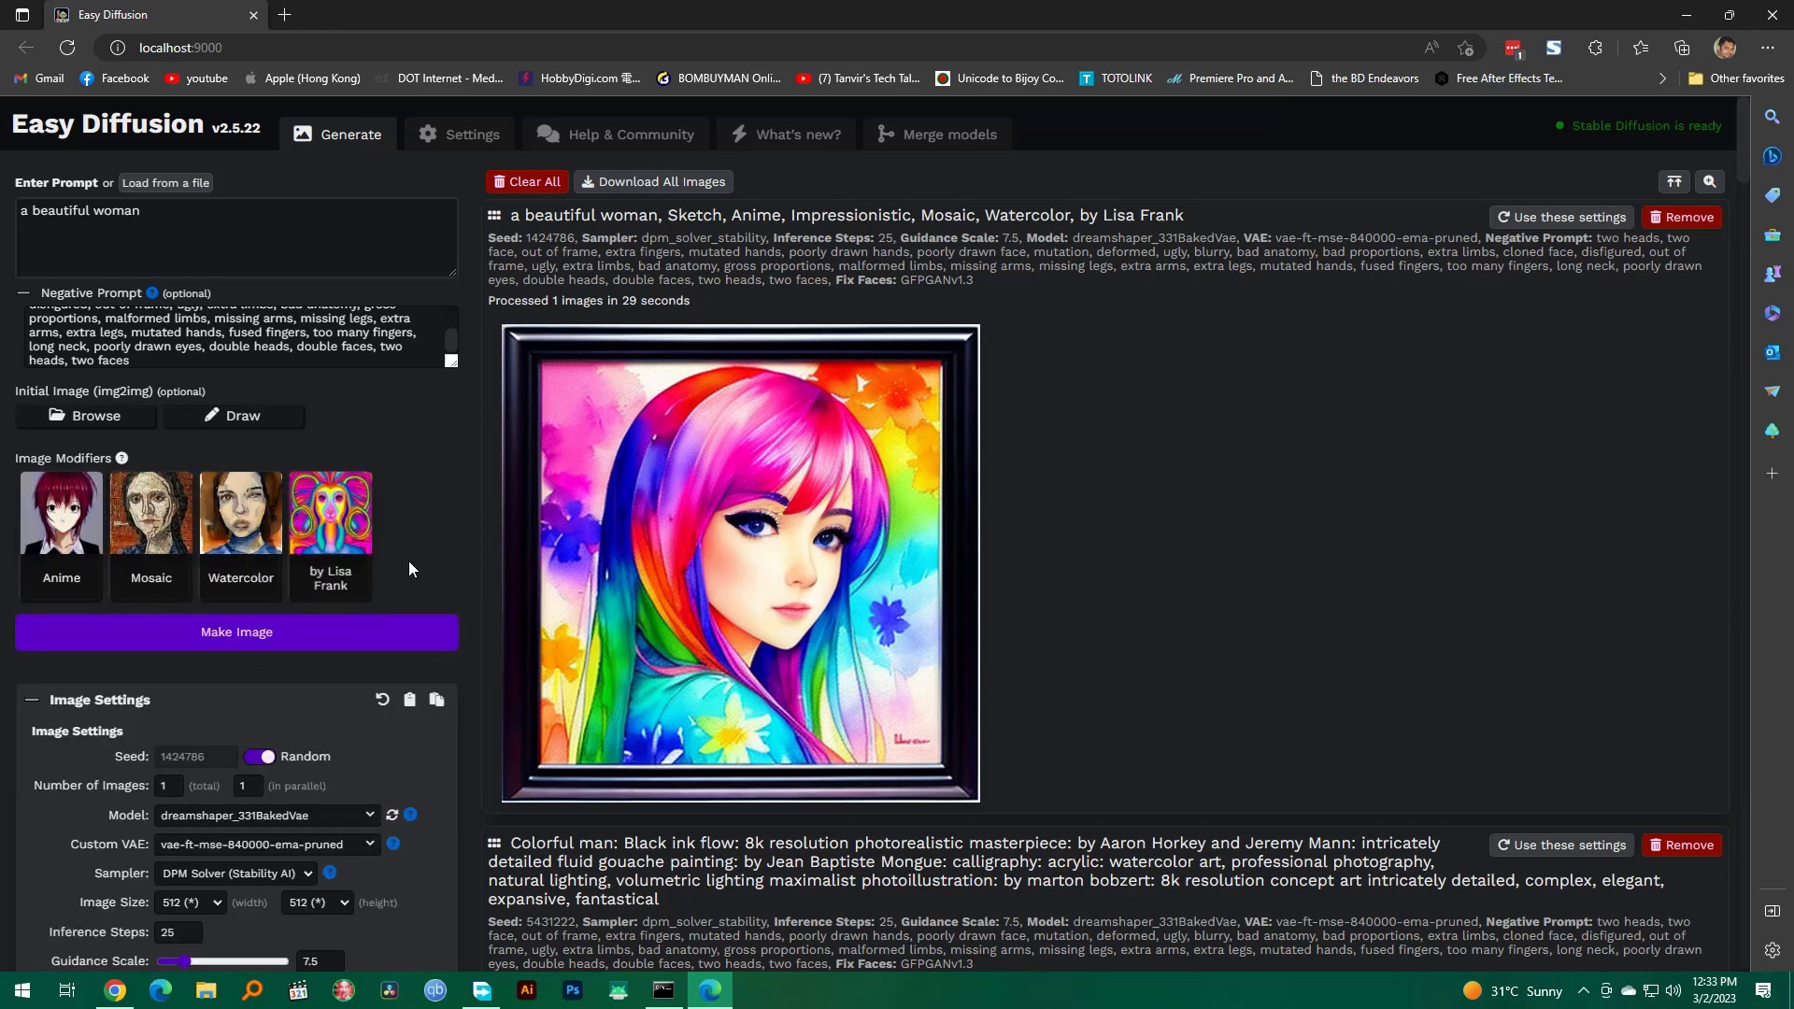
pyautogui.click(244, 530)
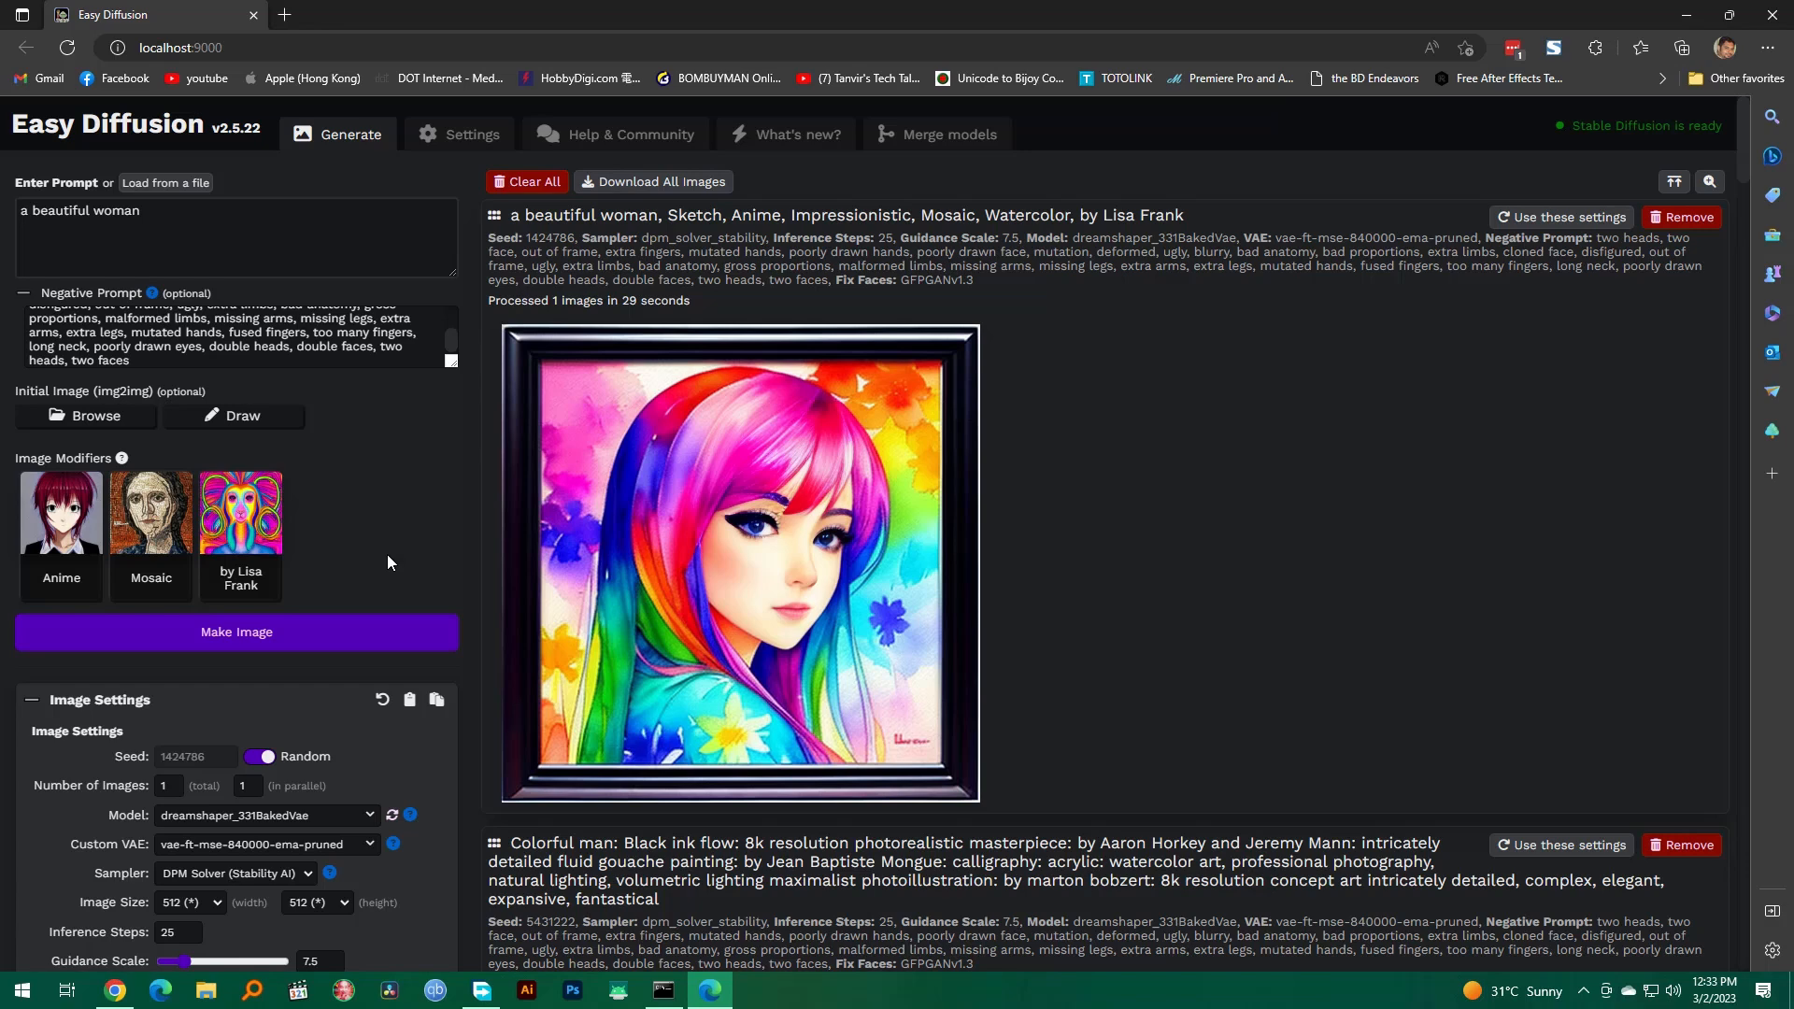
pyautogui.click(351, 628)
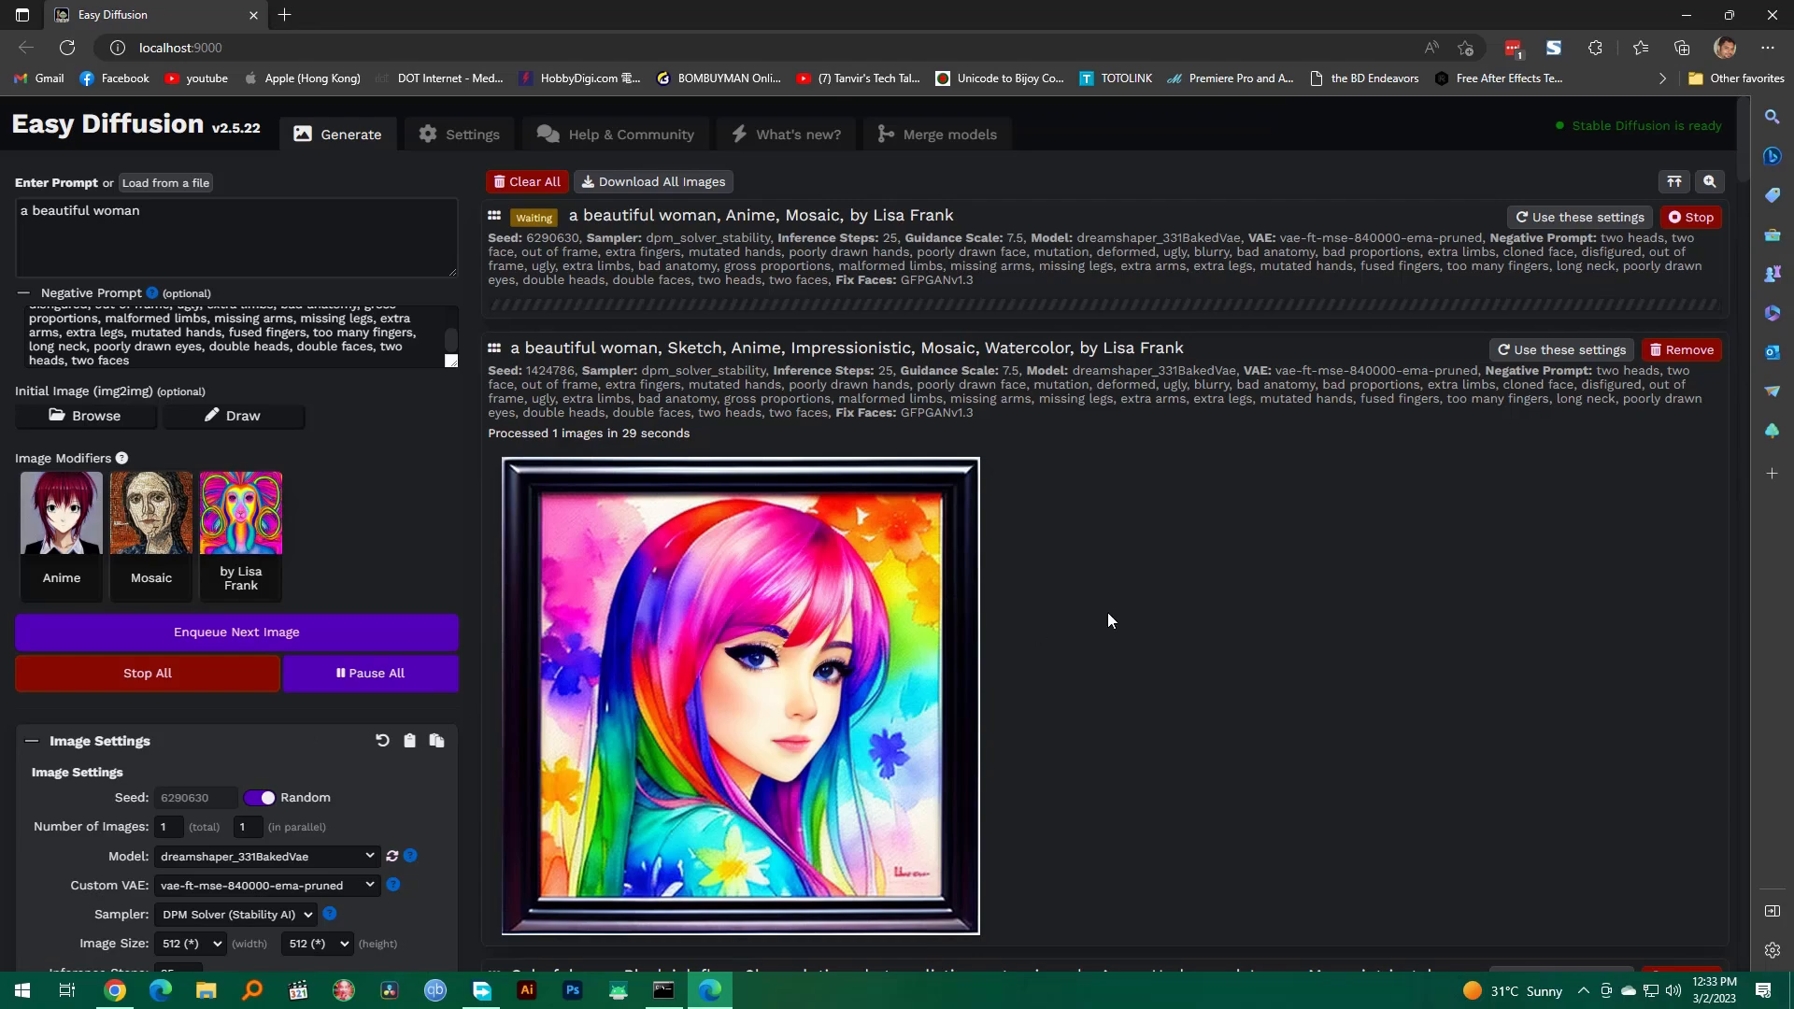
pyautogui.scroll(-10, 444, 544)
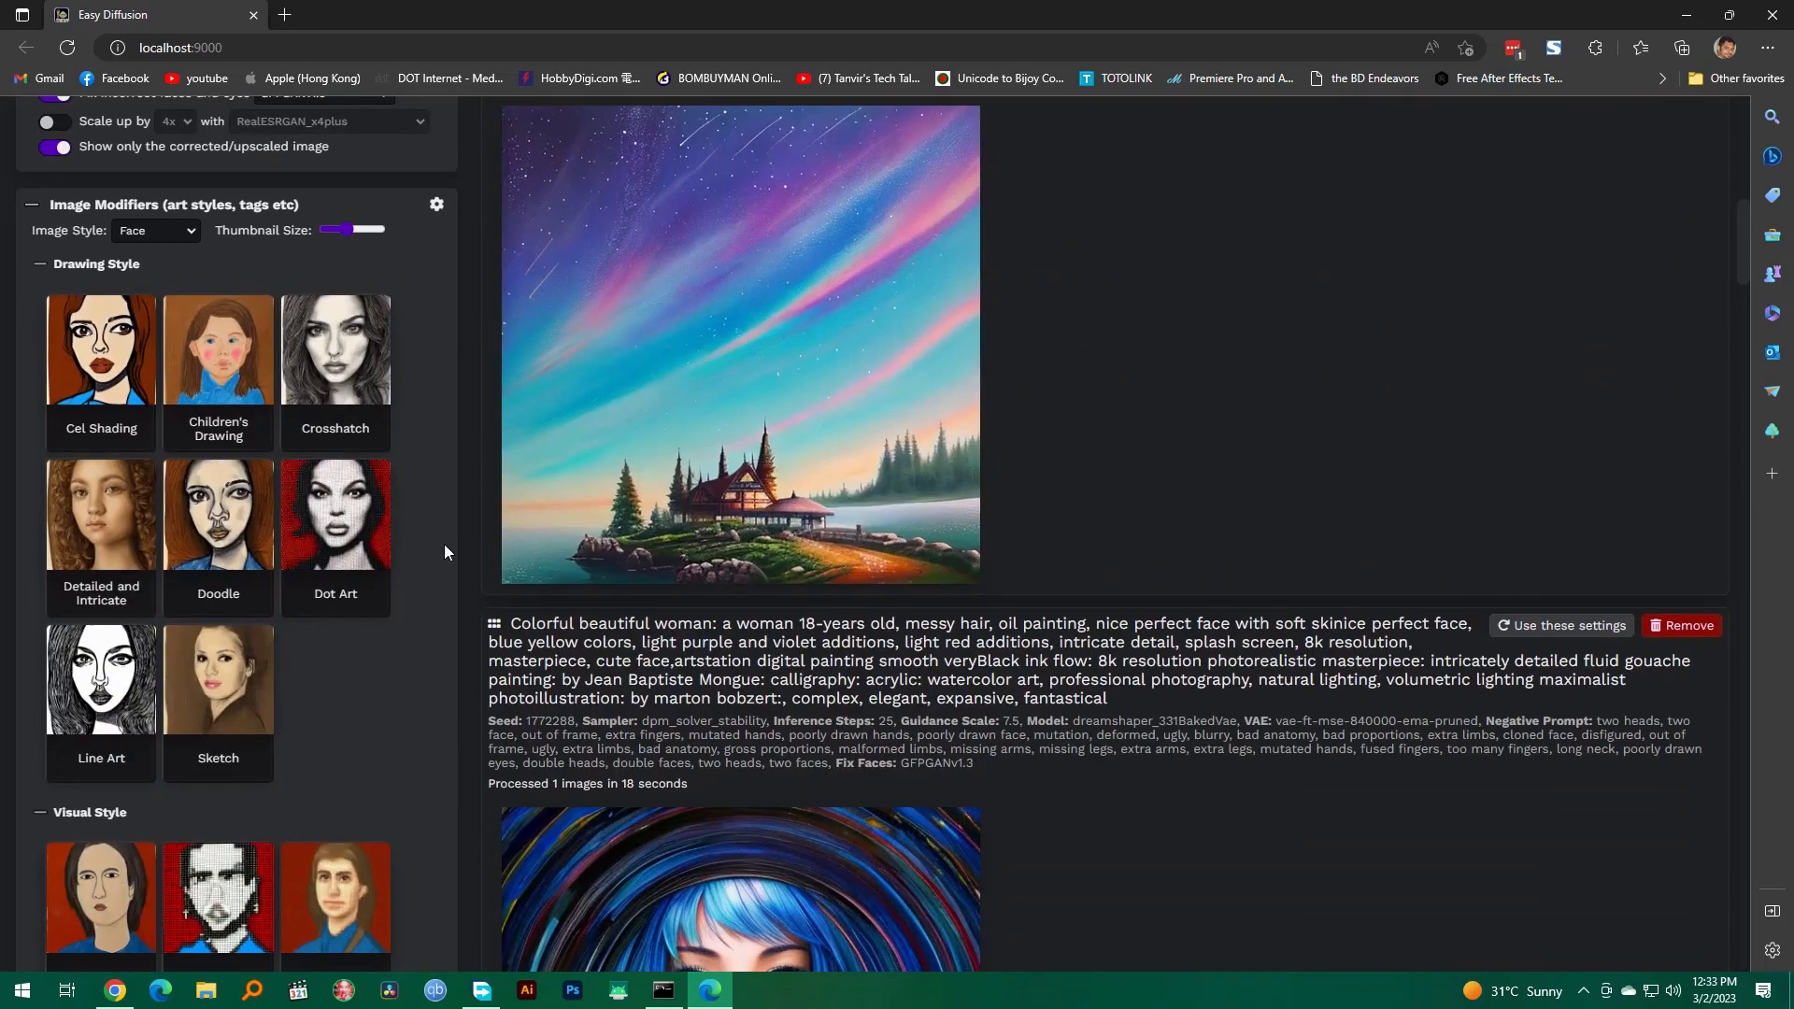
pyautogui.scroll(-15, 368, 560)
pyautogui.scroll(10, 368, 561)
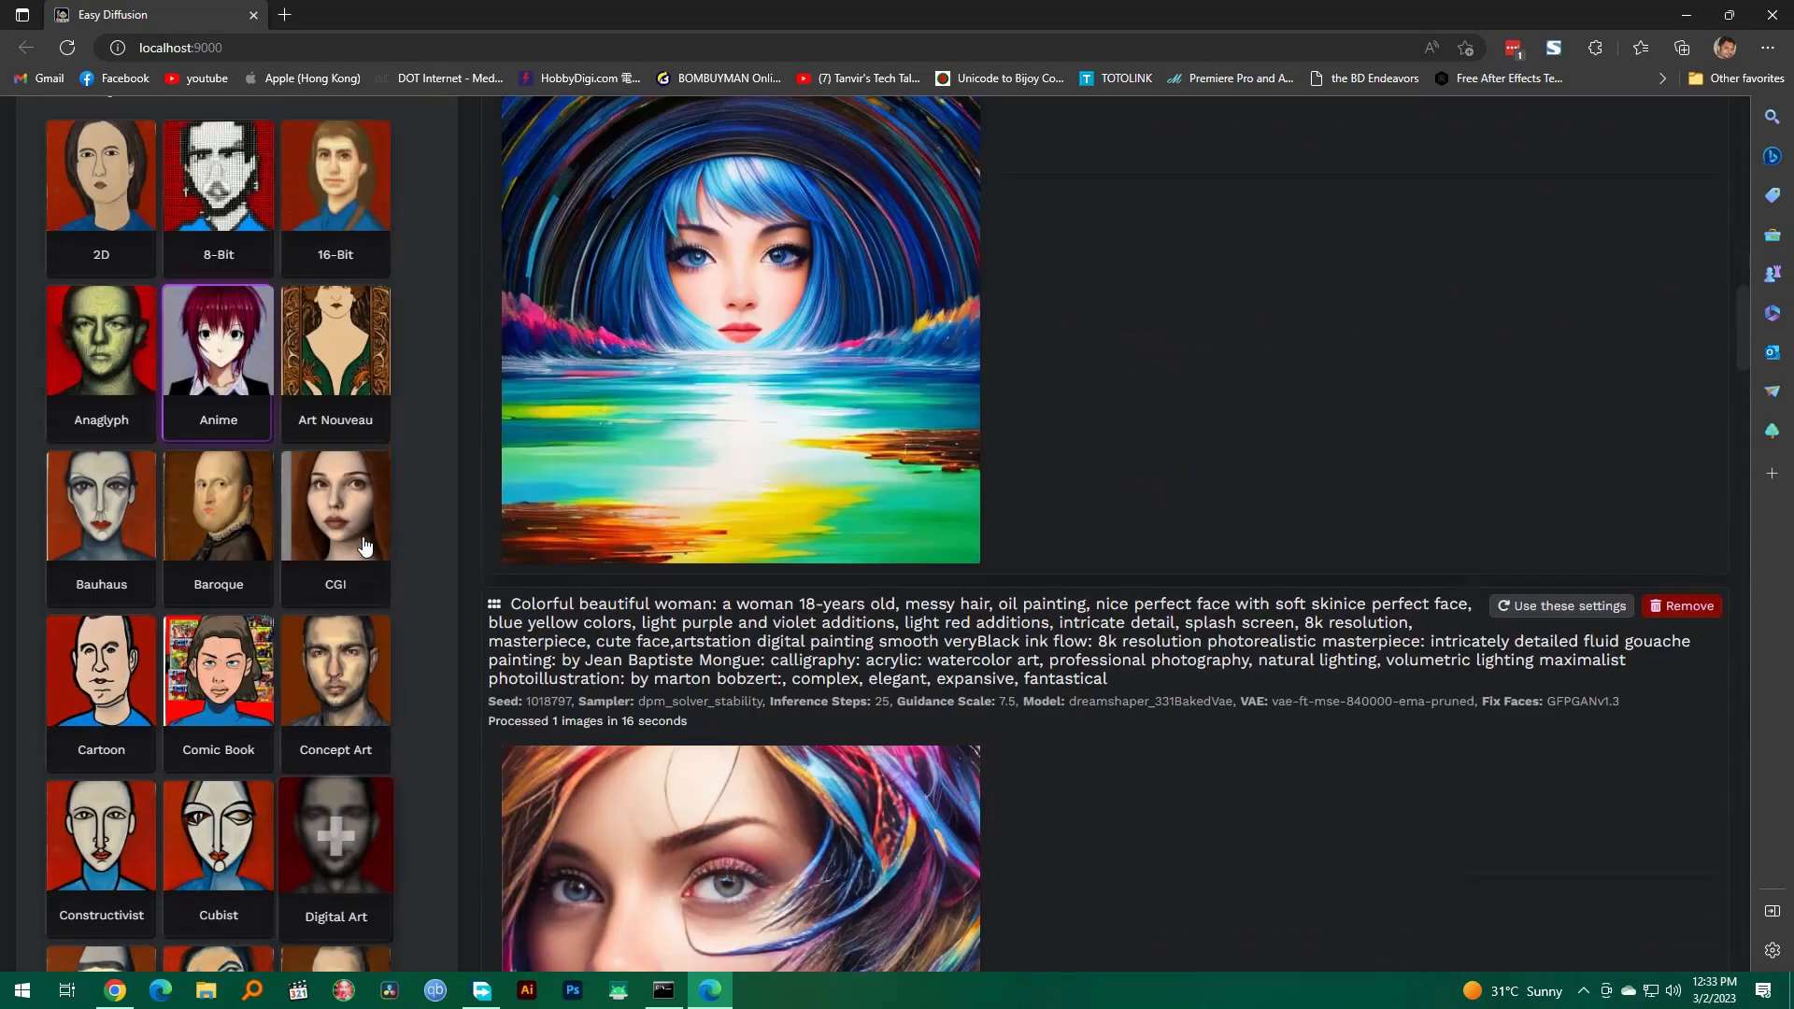
pyautogui.scroll(3, 365, 542)
pyautogui.scroll(15, 374, 512)
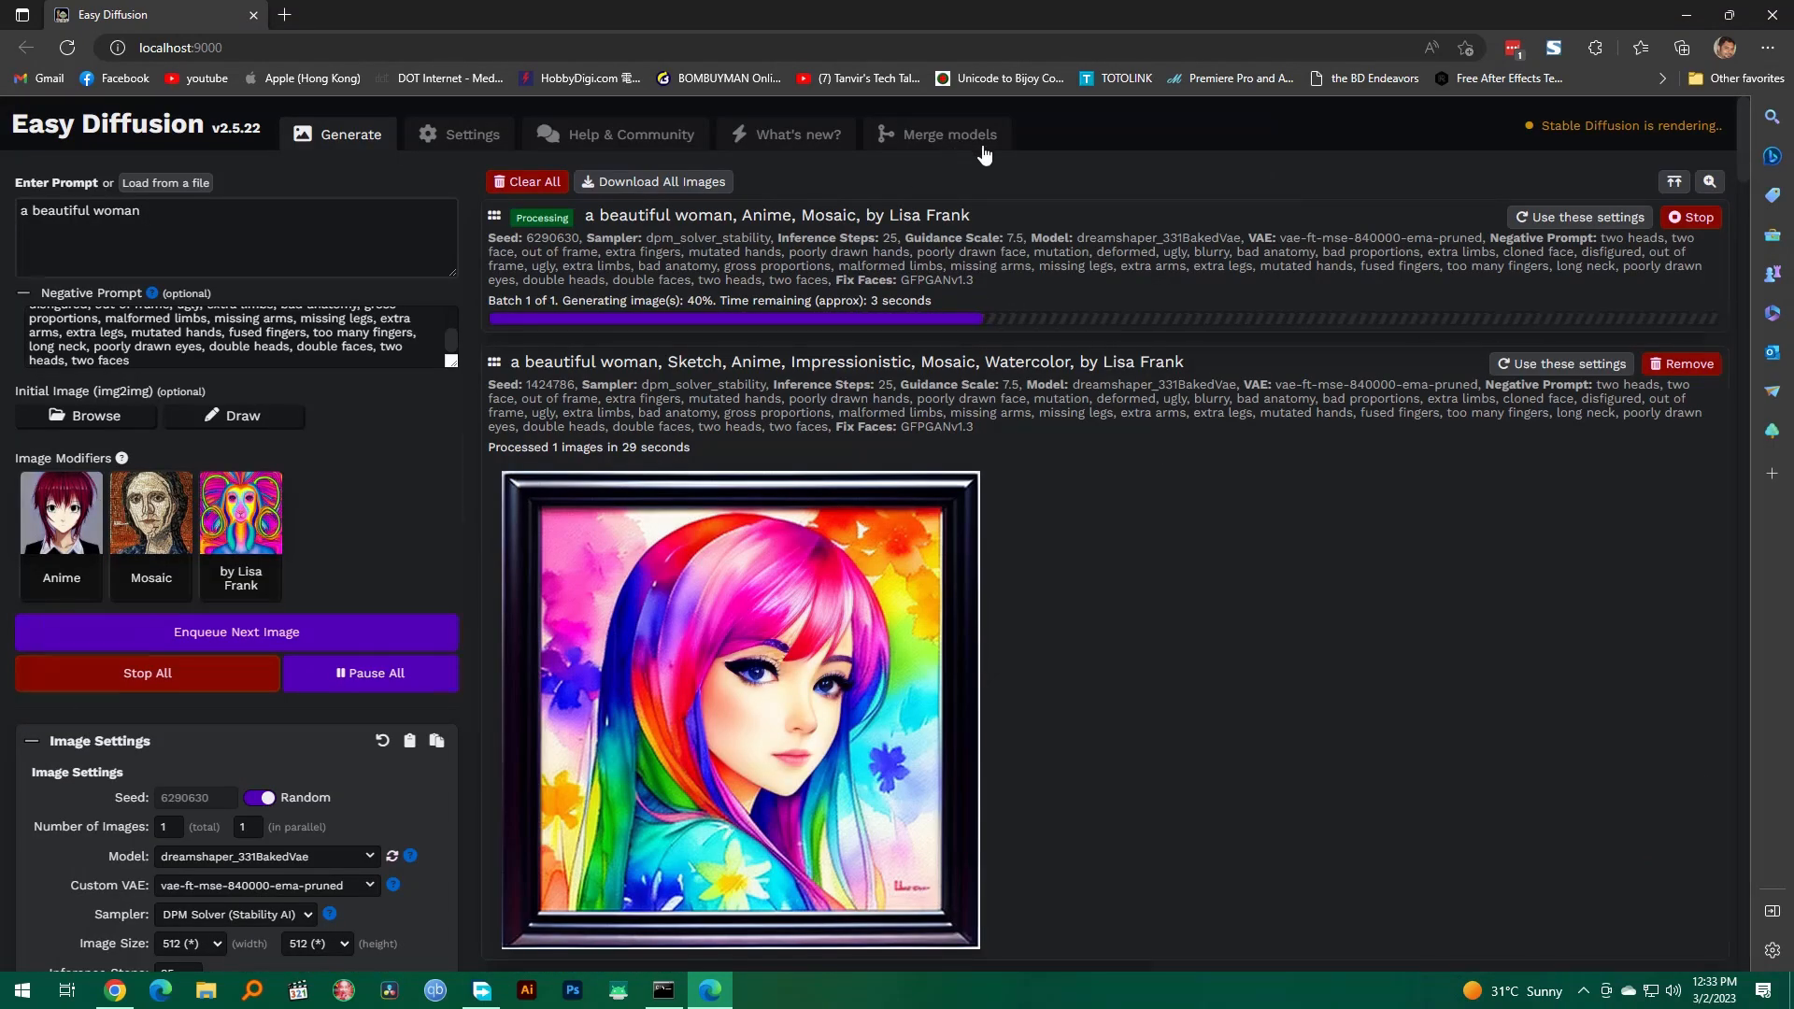
# Step: Set up a model merge with multiple variations, using anythingV3_fp16 as Model A and cheeseDaddys_35 as Model B
pyautogui.click(953, 138)
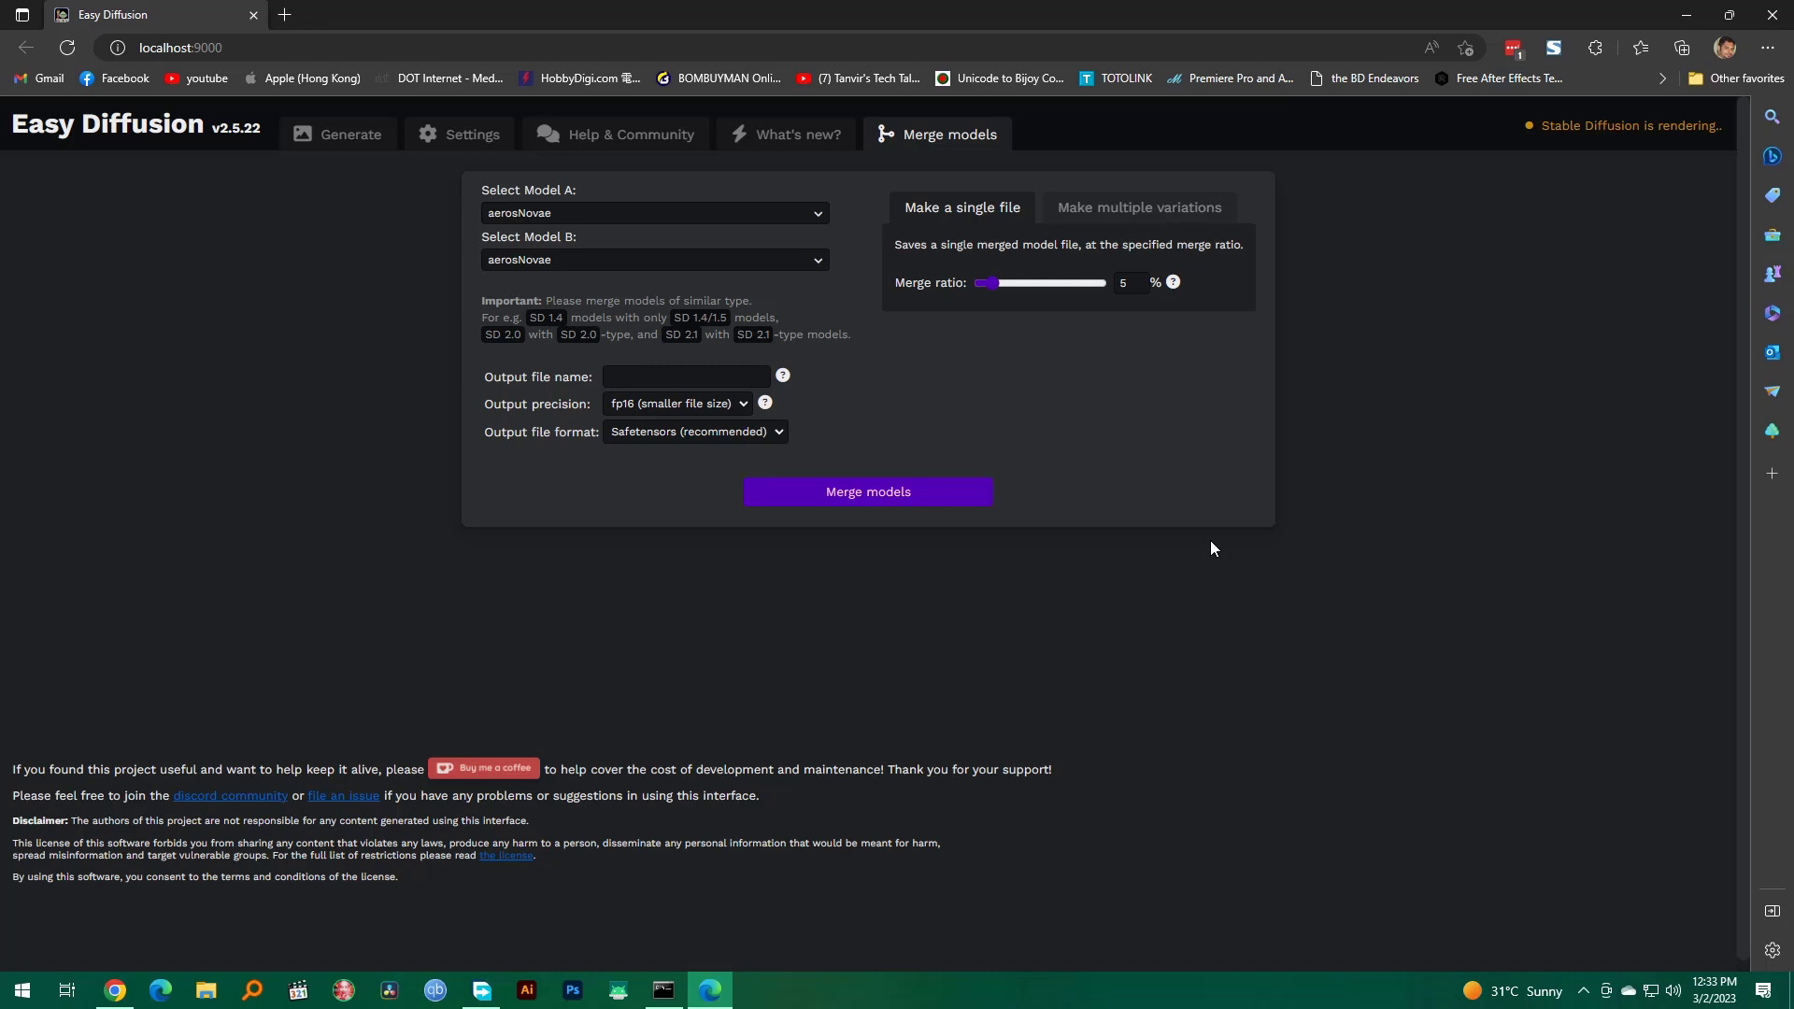
pyautogui.click(1122, 211)
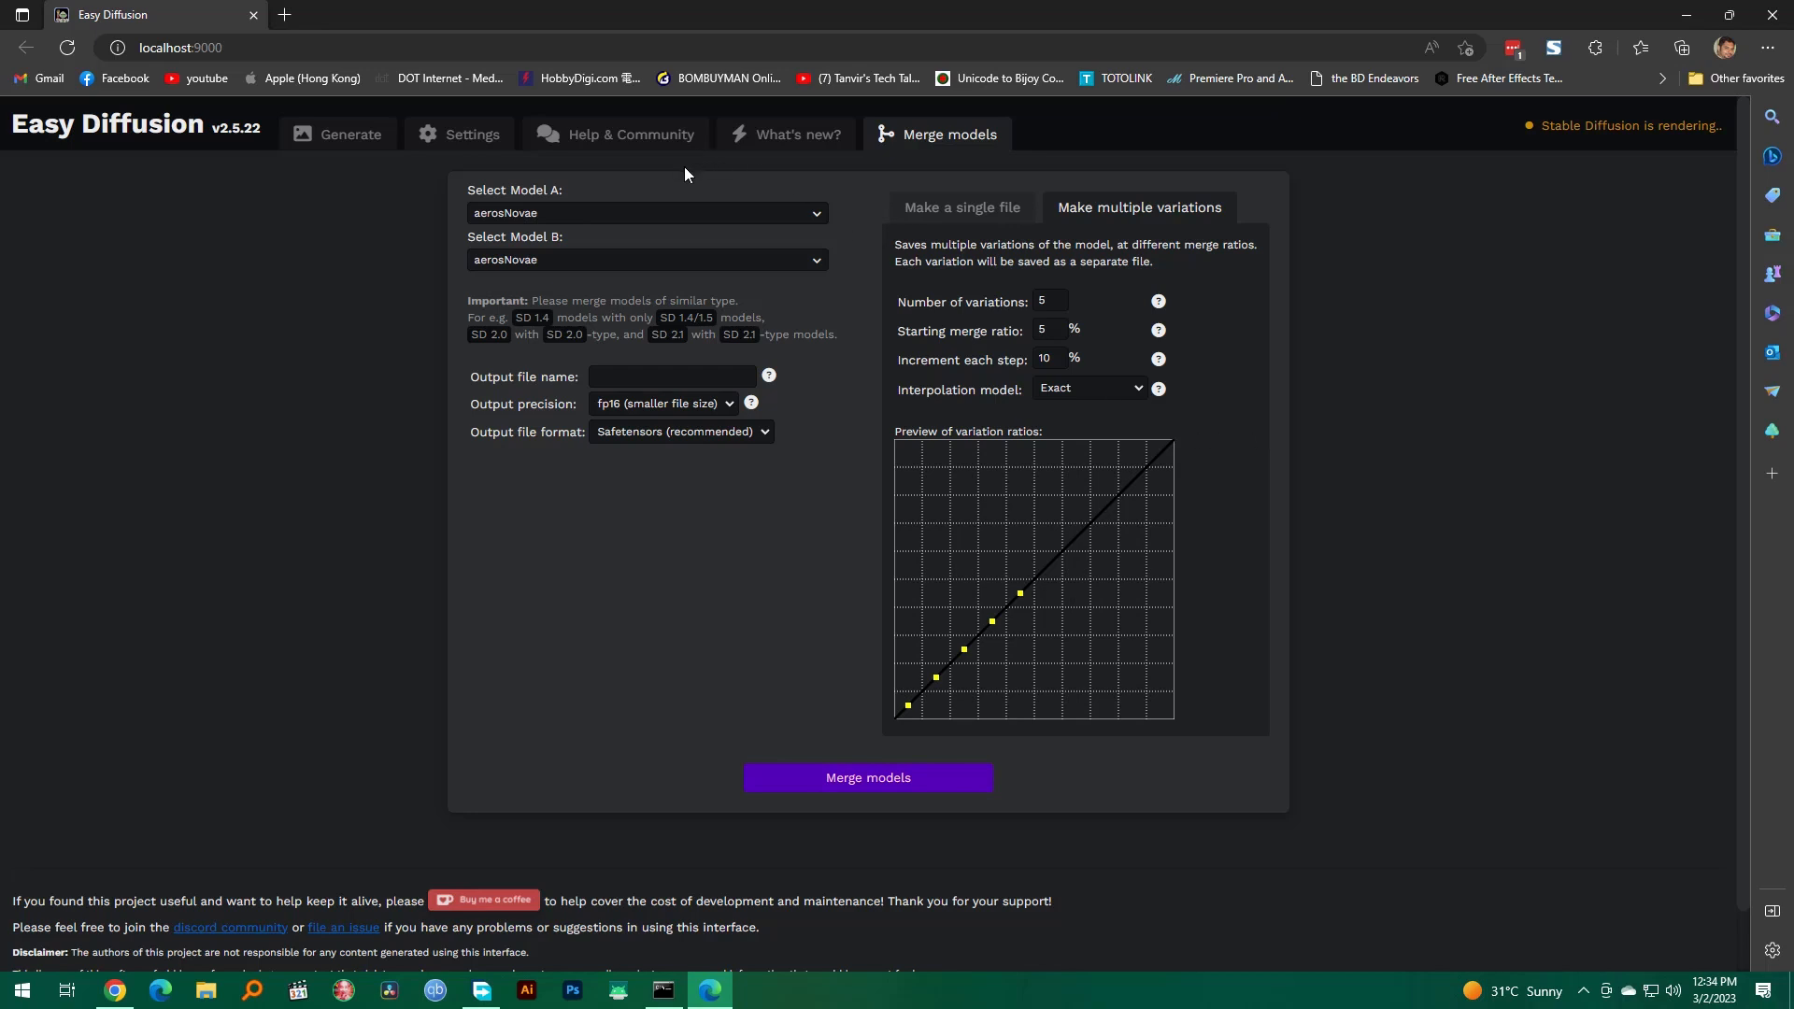
pyautogui.click(668, 215)
pyautogui.click(636, 266)
pyautogui.click(630, 263)
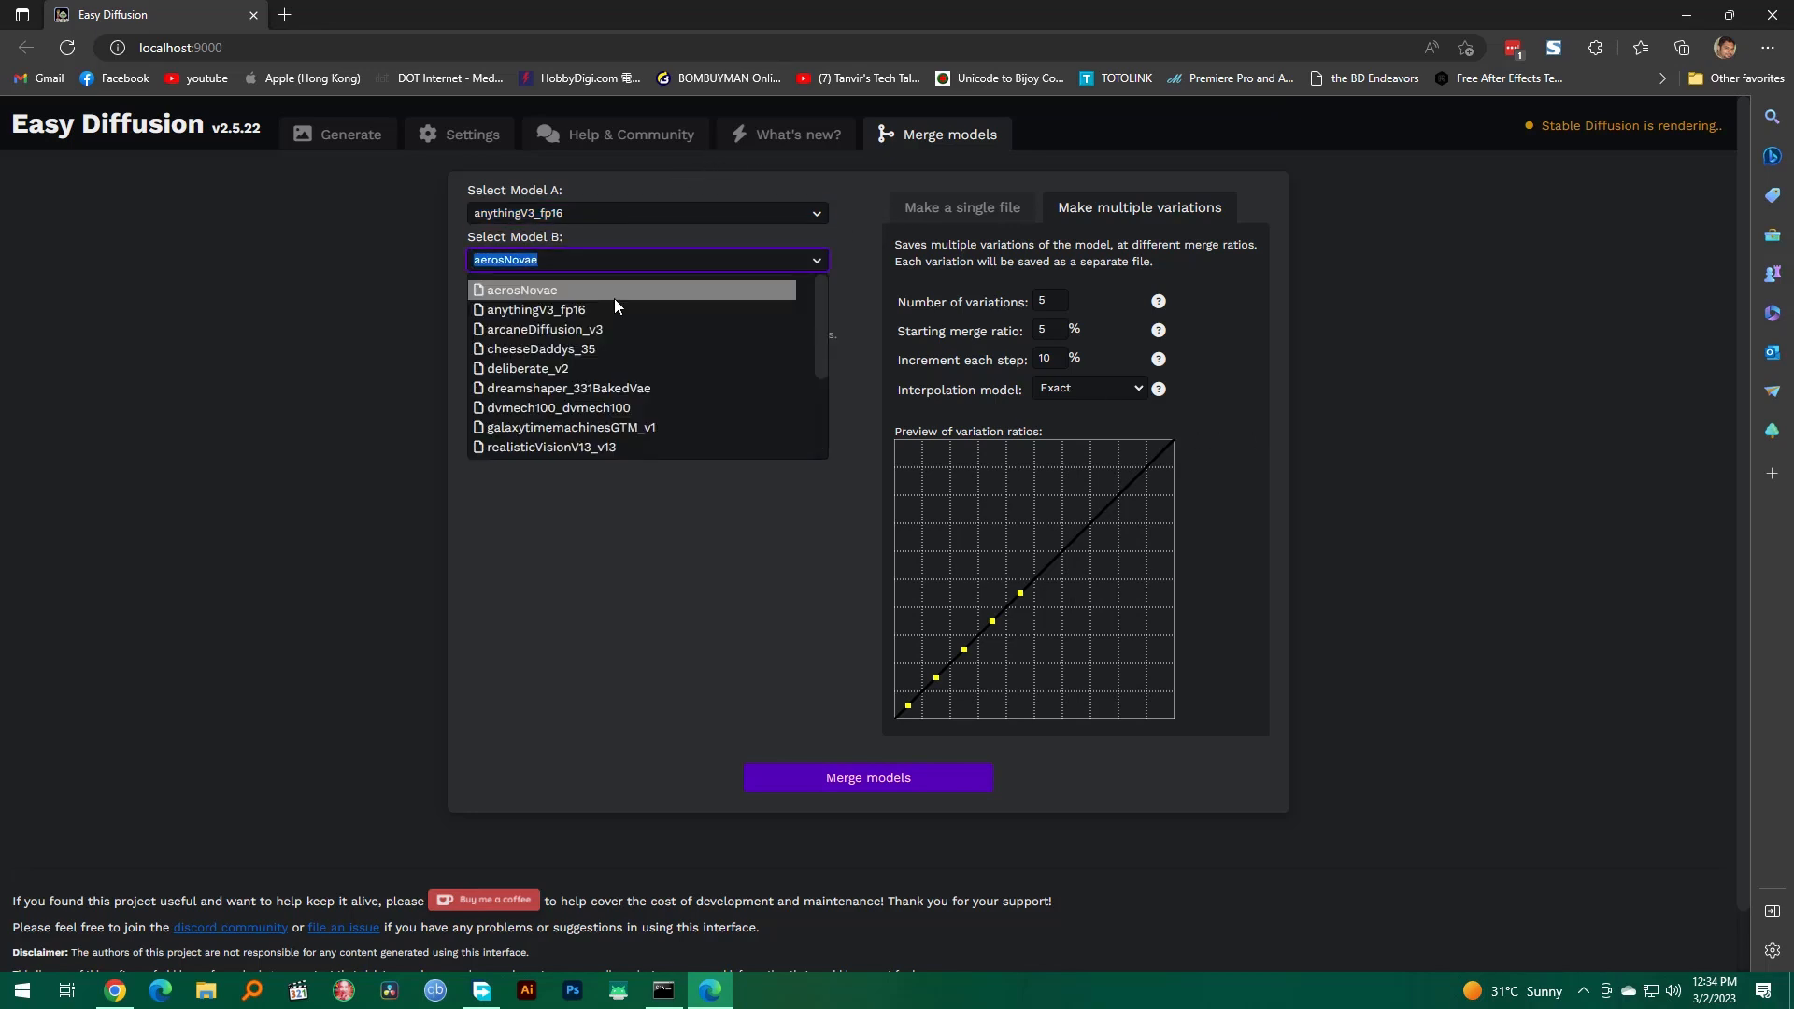
pyautogui.click(528, 346)
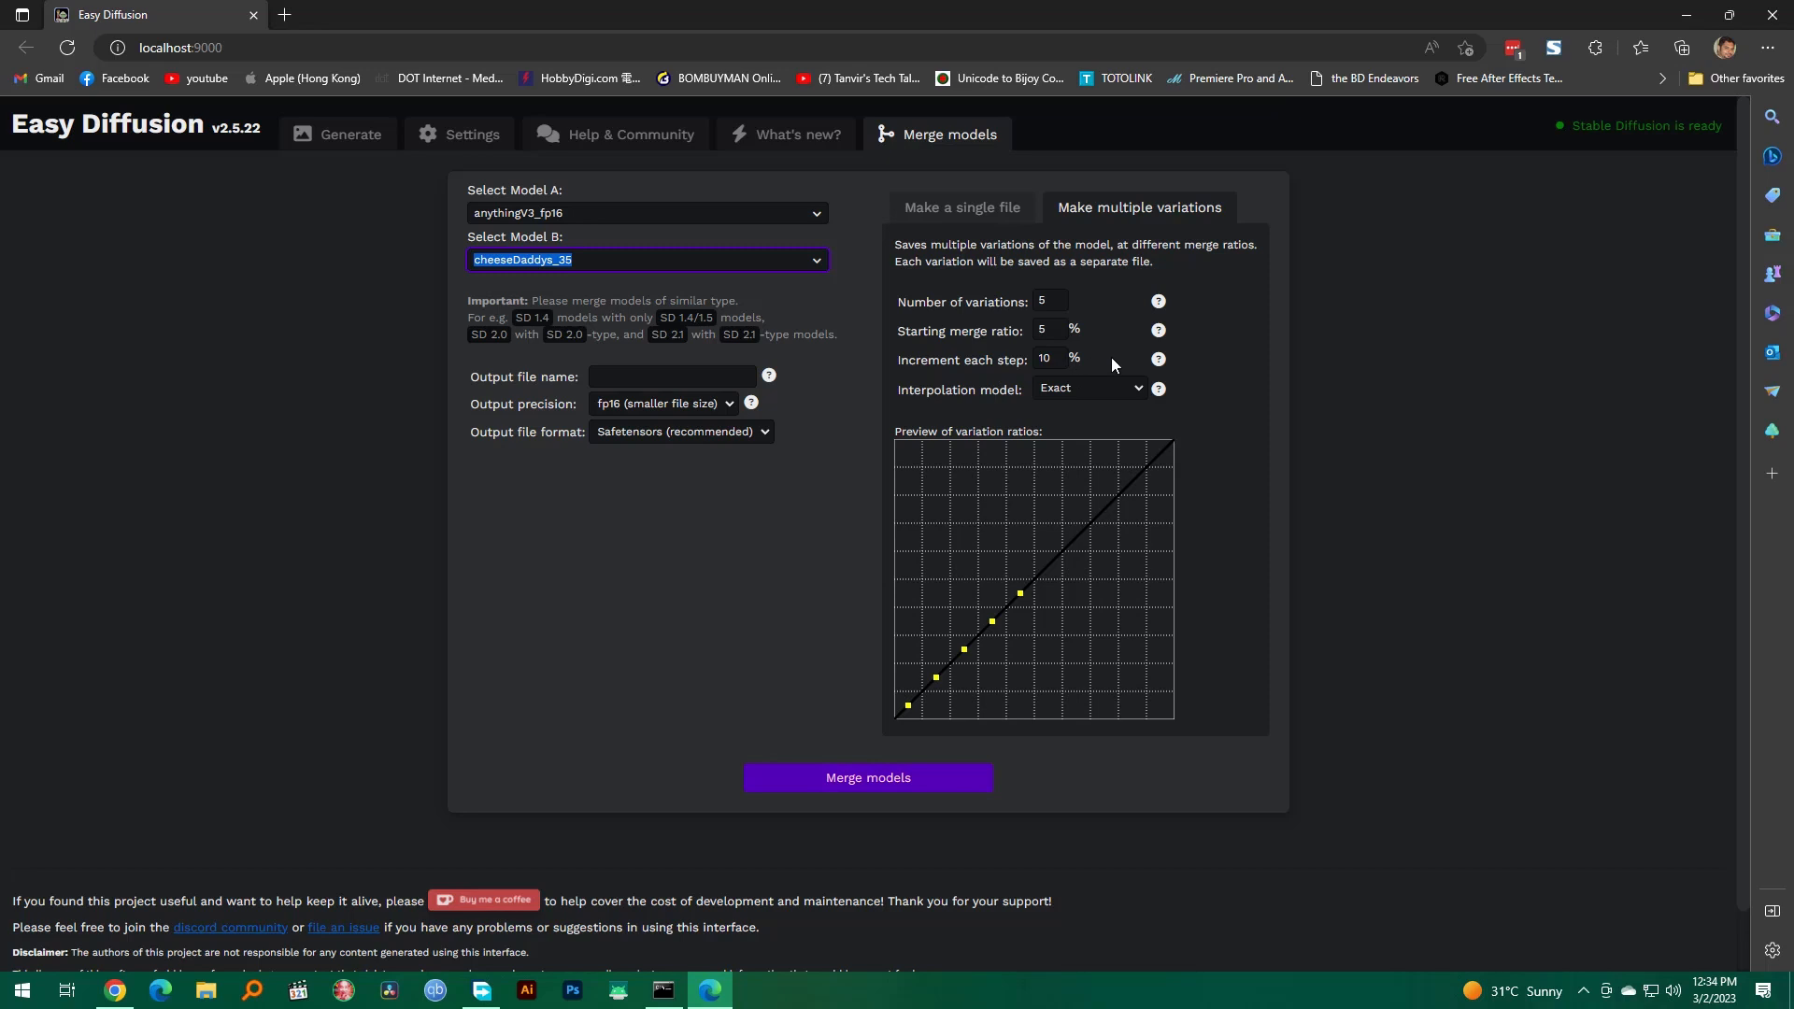
pyautogui.moveTo(1055, 304); pyautogui.dragTo(1021, 305)
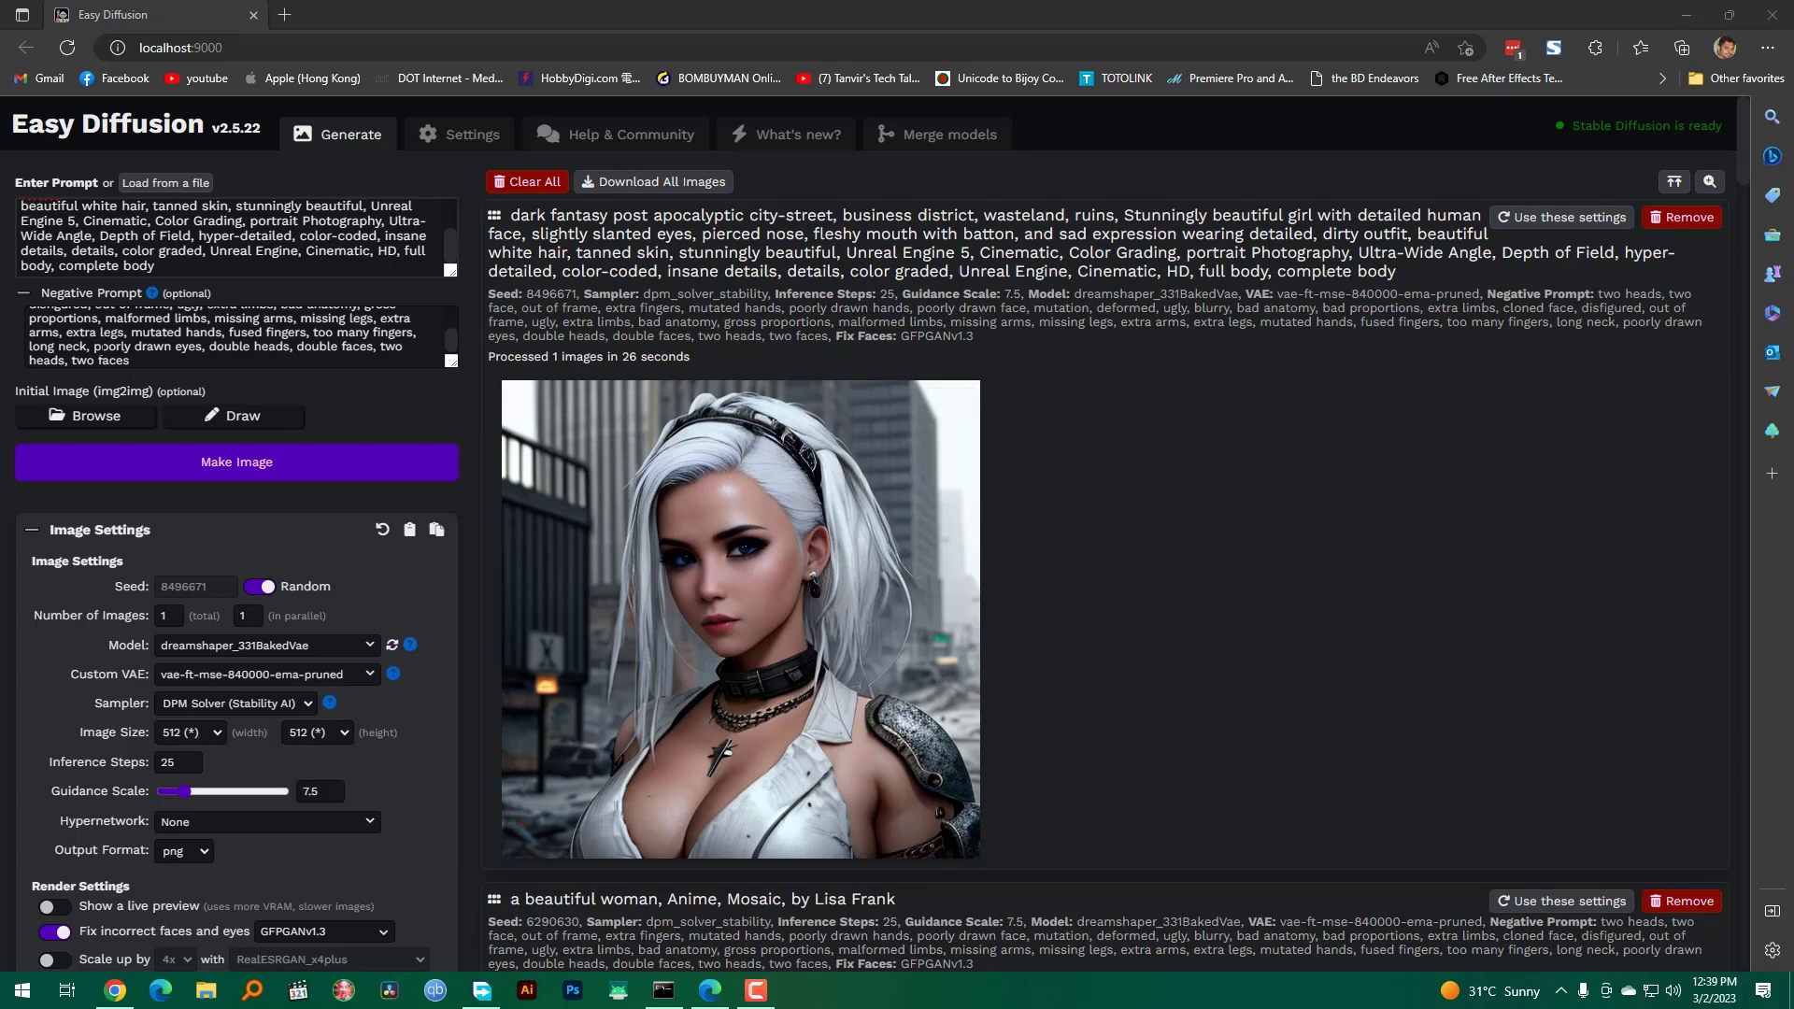
# Step: Replace the prompt with the copied "ultra detailed artistic photography, midnight aura, night sky" text and start generating the image
pyautogui.tripleClick(169, 266)
pyautogui.hotkey('ctrl', 'v')
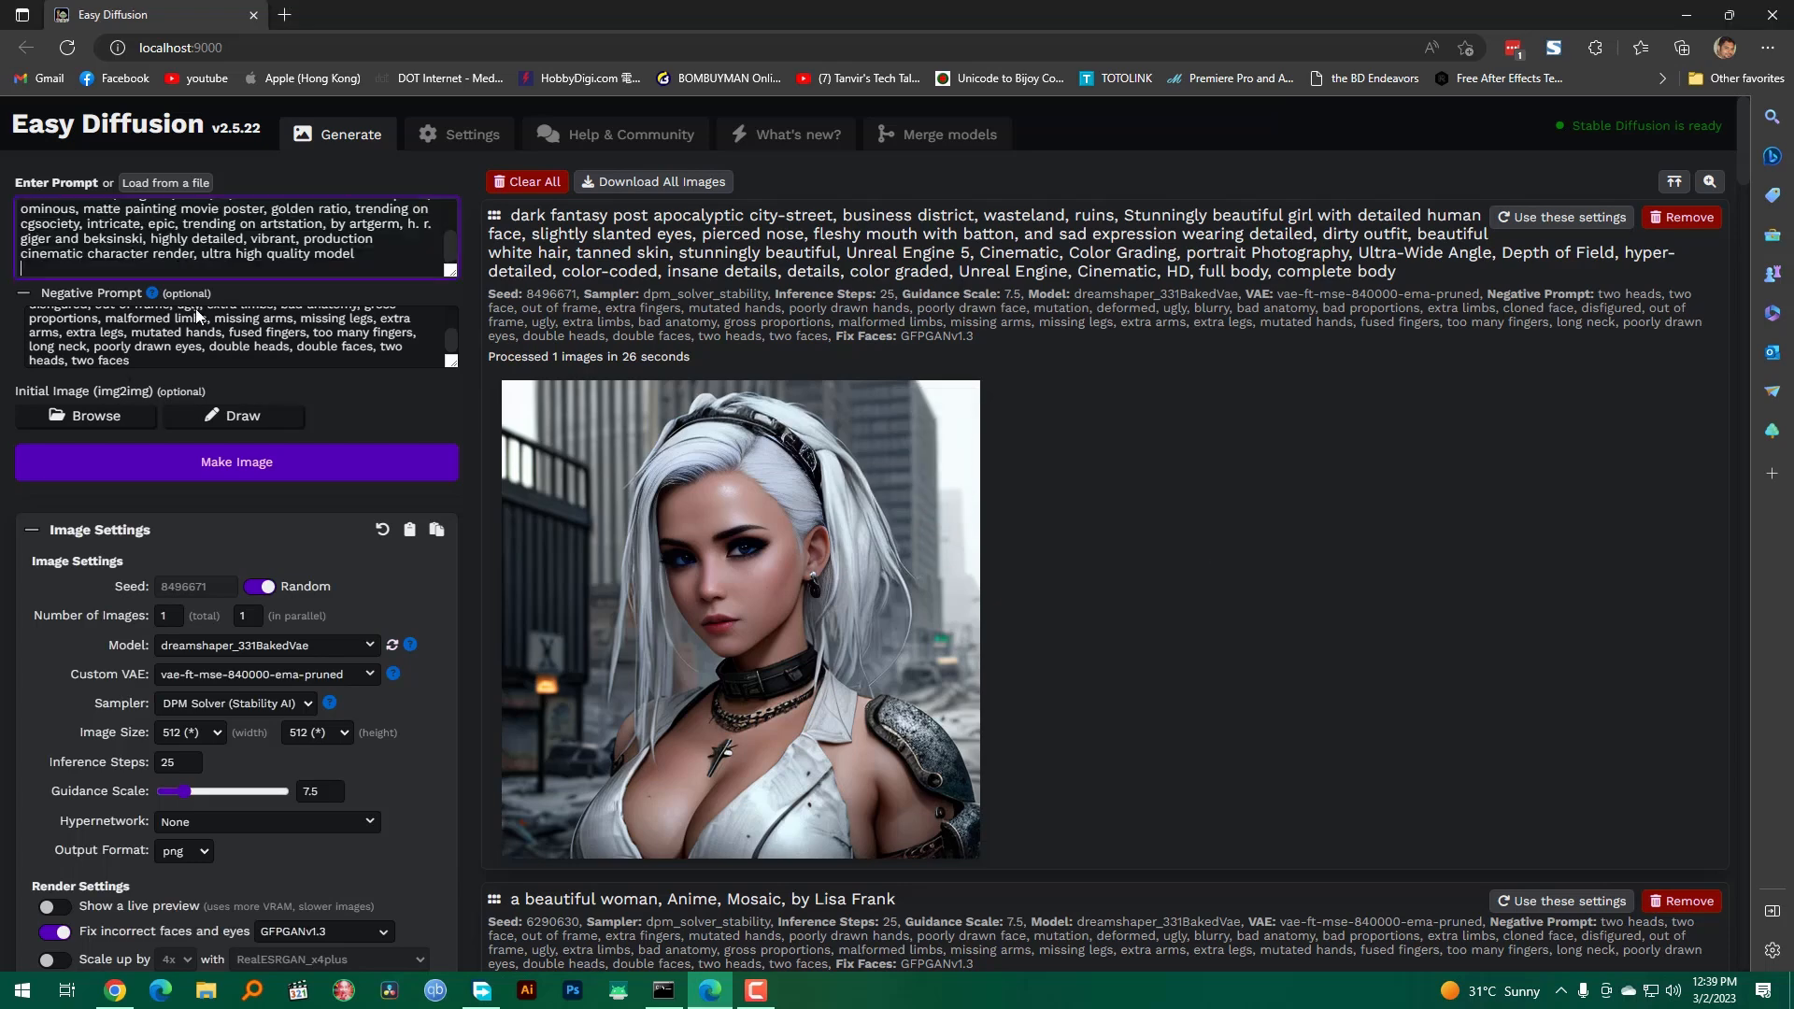
pyautogui.click(261, 464)
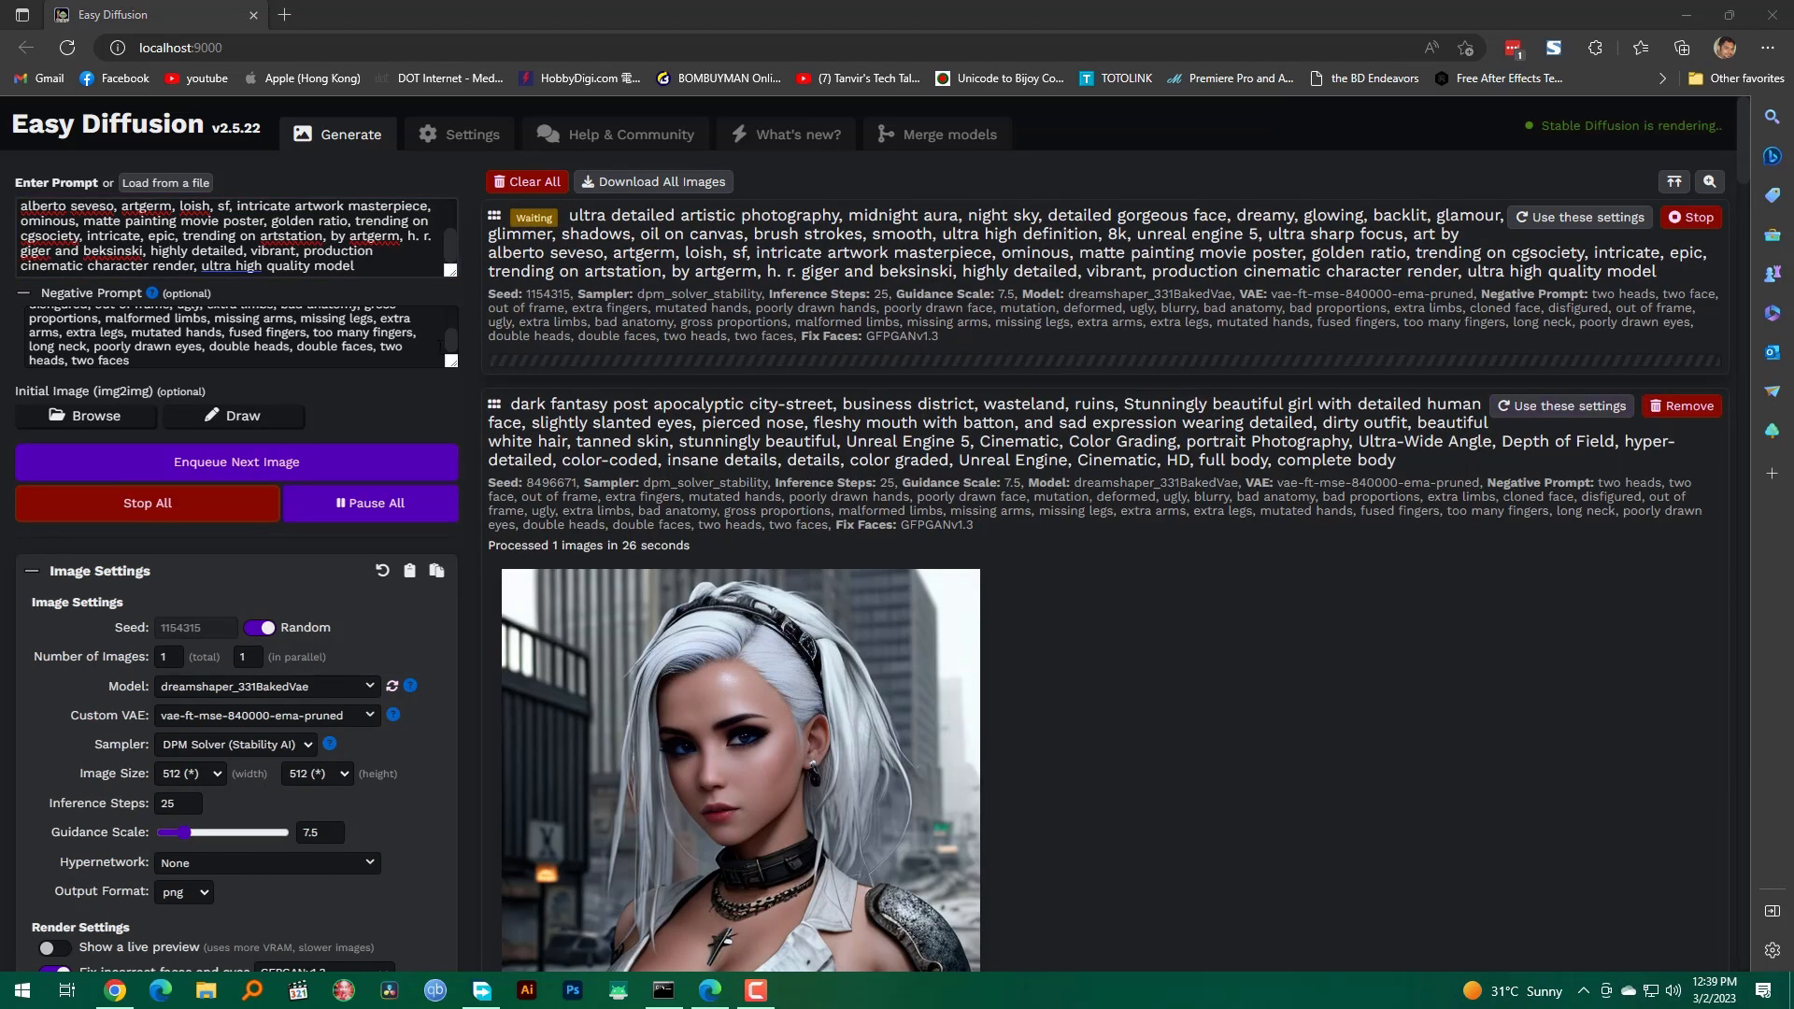
pyautogui.doubleClick(338, 250)
pyautogui.hotkey('ctrl', 'v')
pyautogui.doubleClick(348, 254)
pyautogui.hotkey('ctrl', 'a')
pyautogui.rightClick(347, 253)
pyautogui.click(287, 224)
# Step: Replace the whole prompt with the copied "bitcoin logo , T-shirt design, clean design" text and enqueue the image
pyautogui.hotkey('ctrl', 'a')
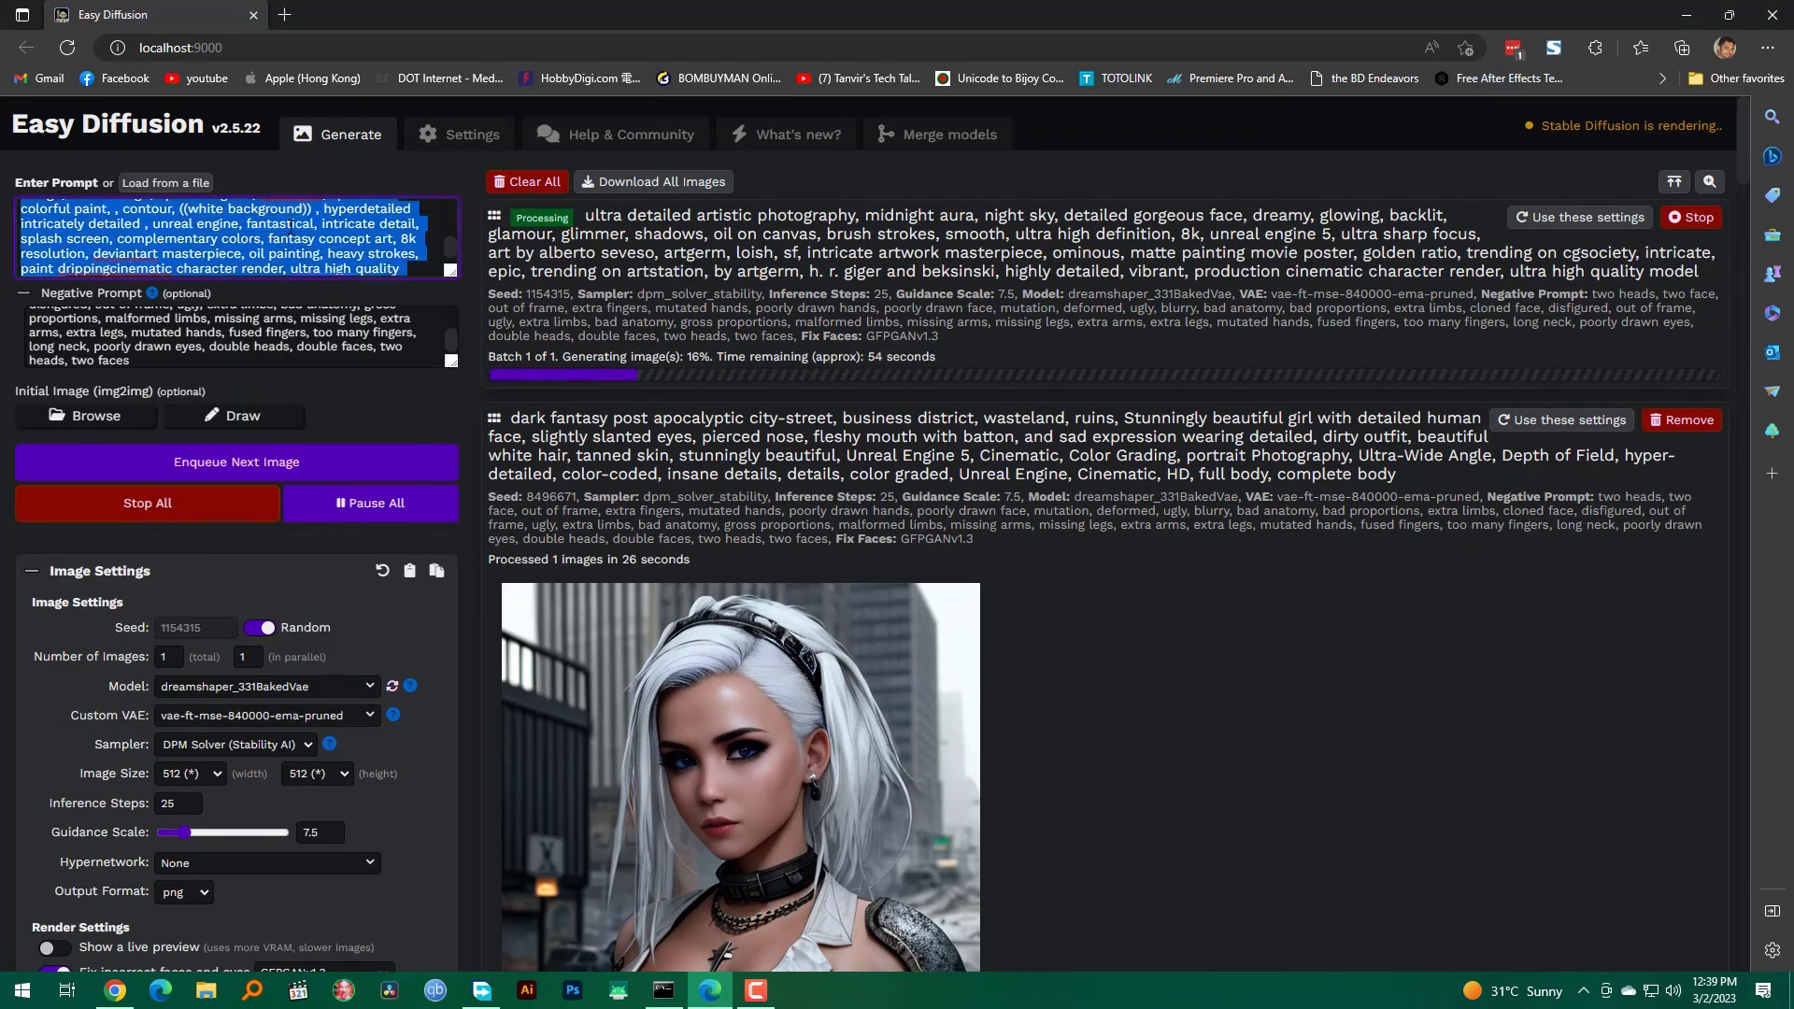
pyautogui.hotkey('ctrl', 'v')
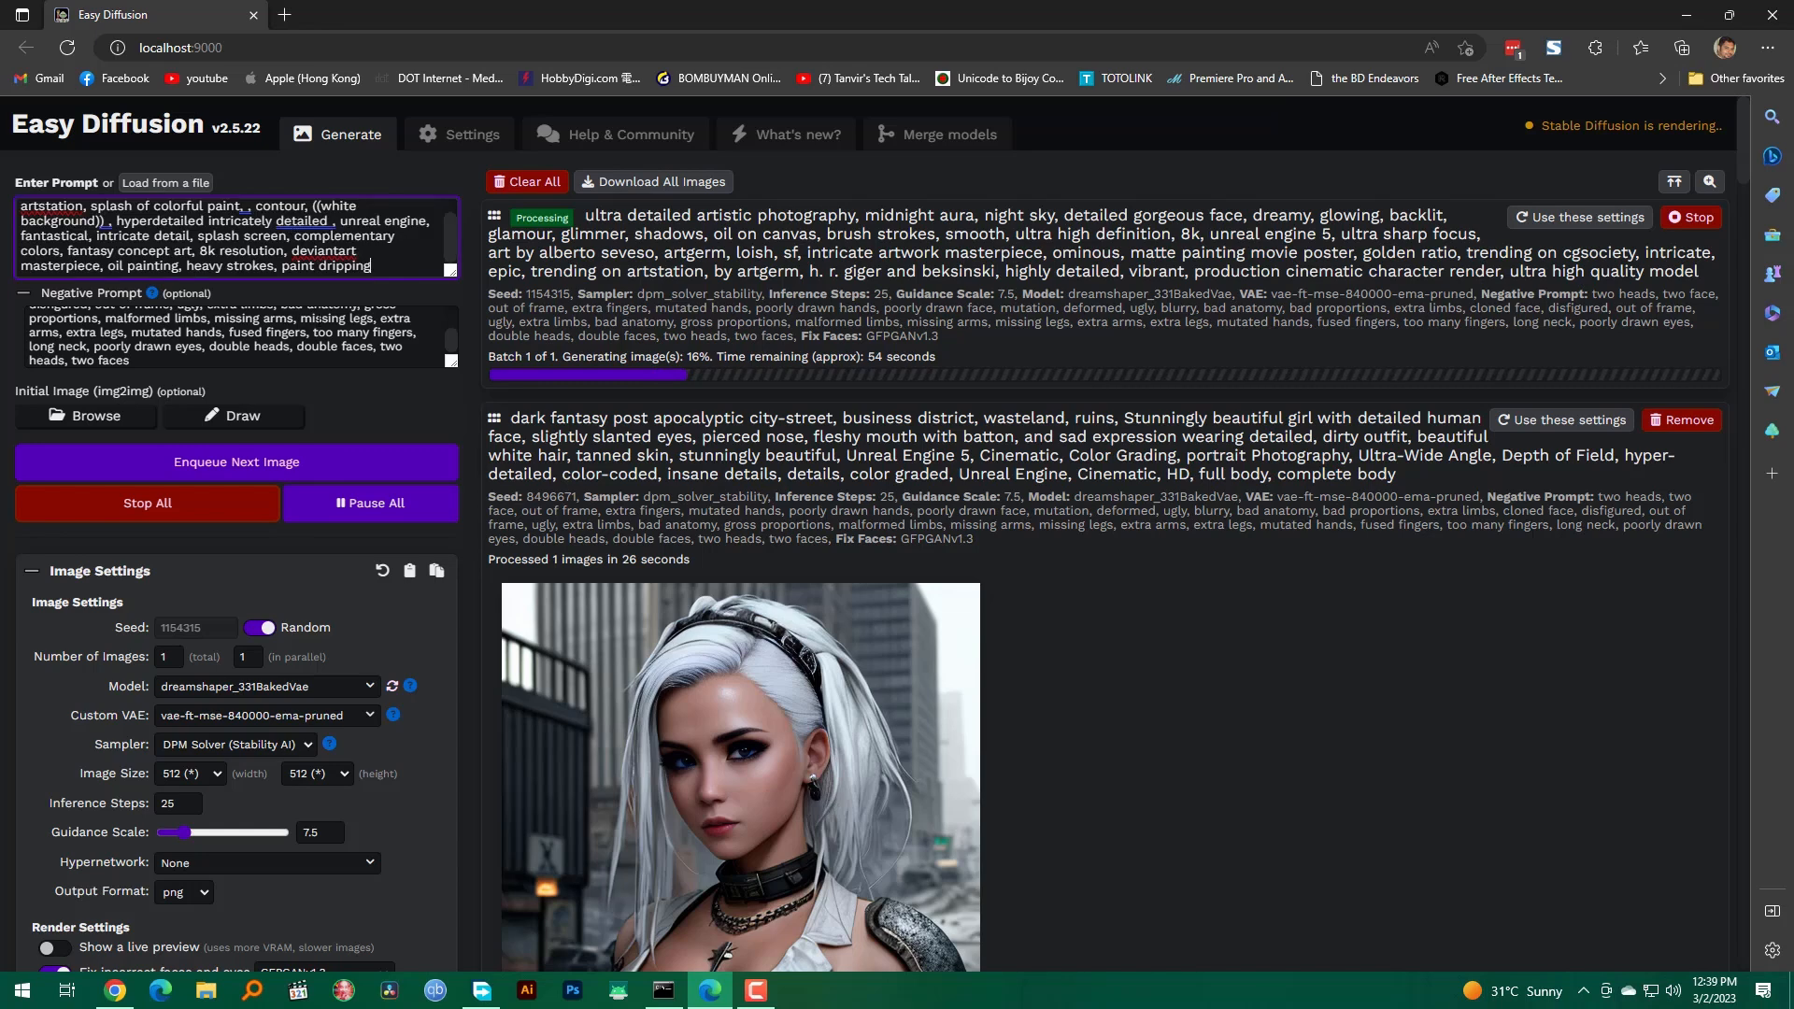
pyautogui.click(341, 460)
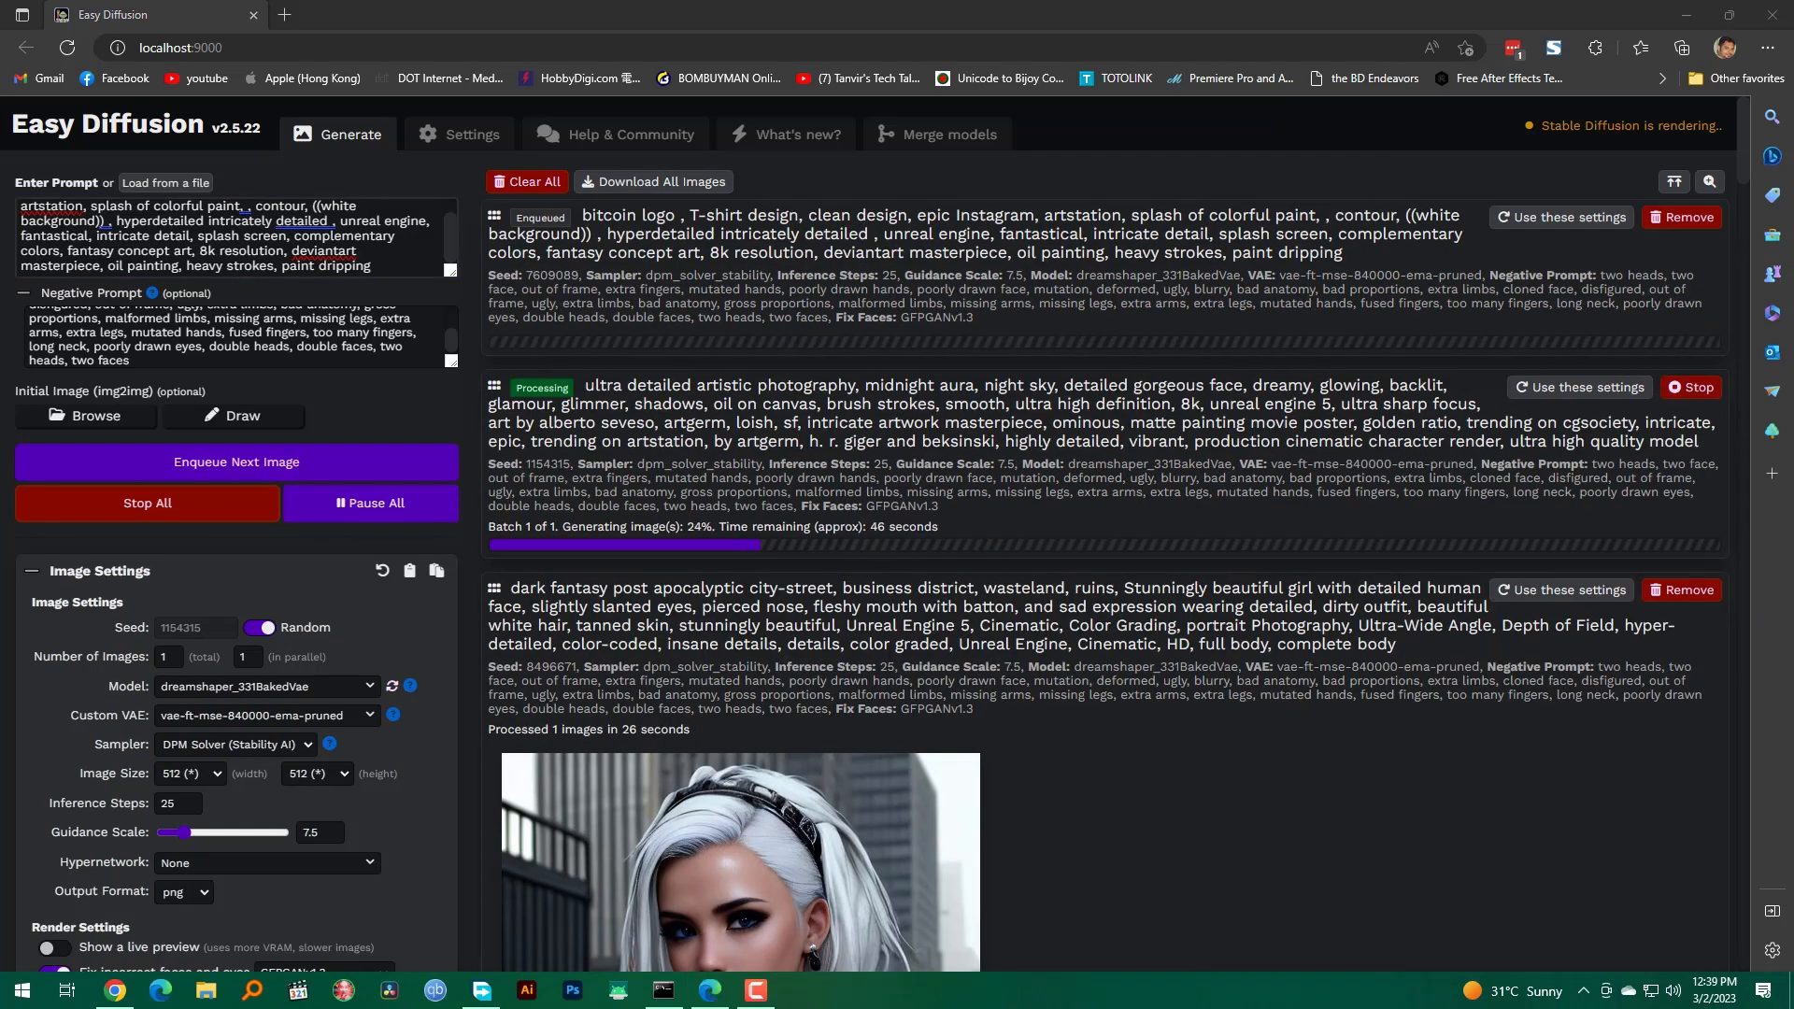
# Step: Replace the whole prompt with the copied "stunningly beatuiful ranger,elden ring, dark arts, bloodborne, the witcher" text and enqueue the image
pyautogui.click(395, 244)
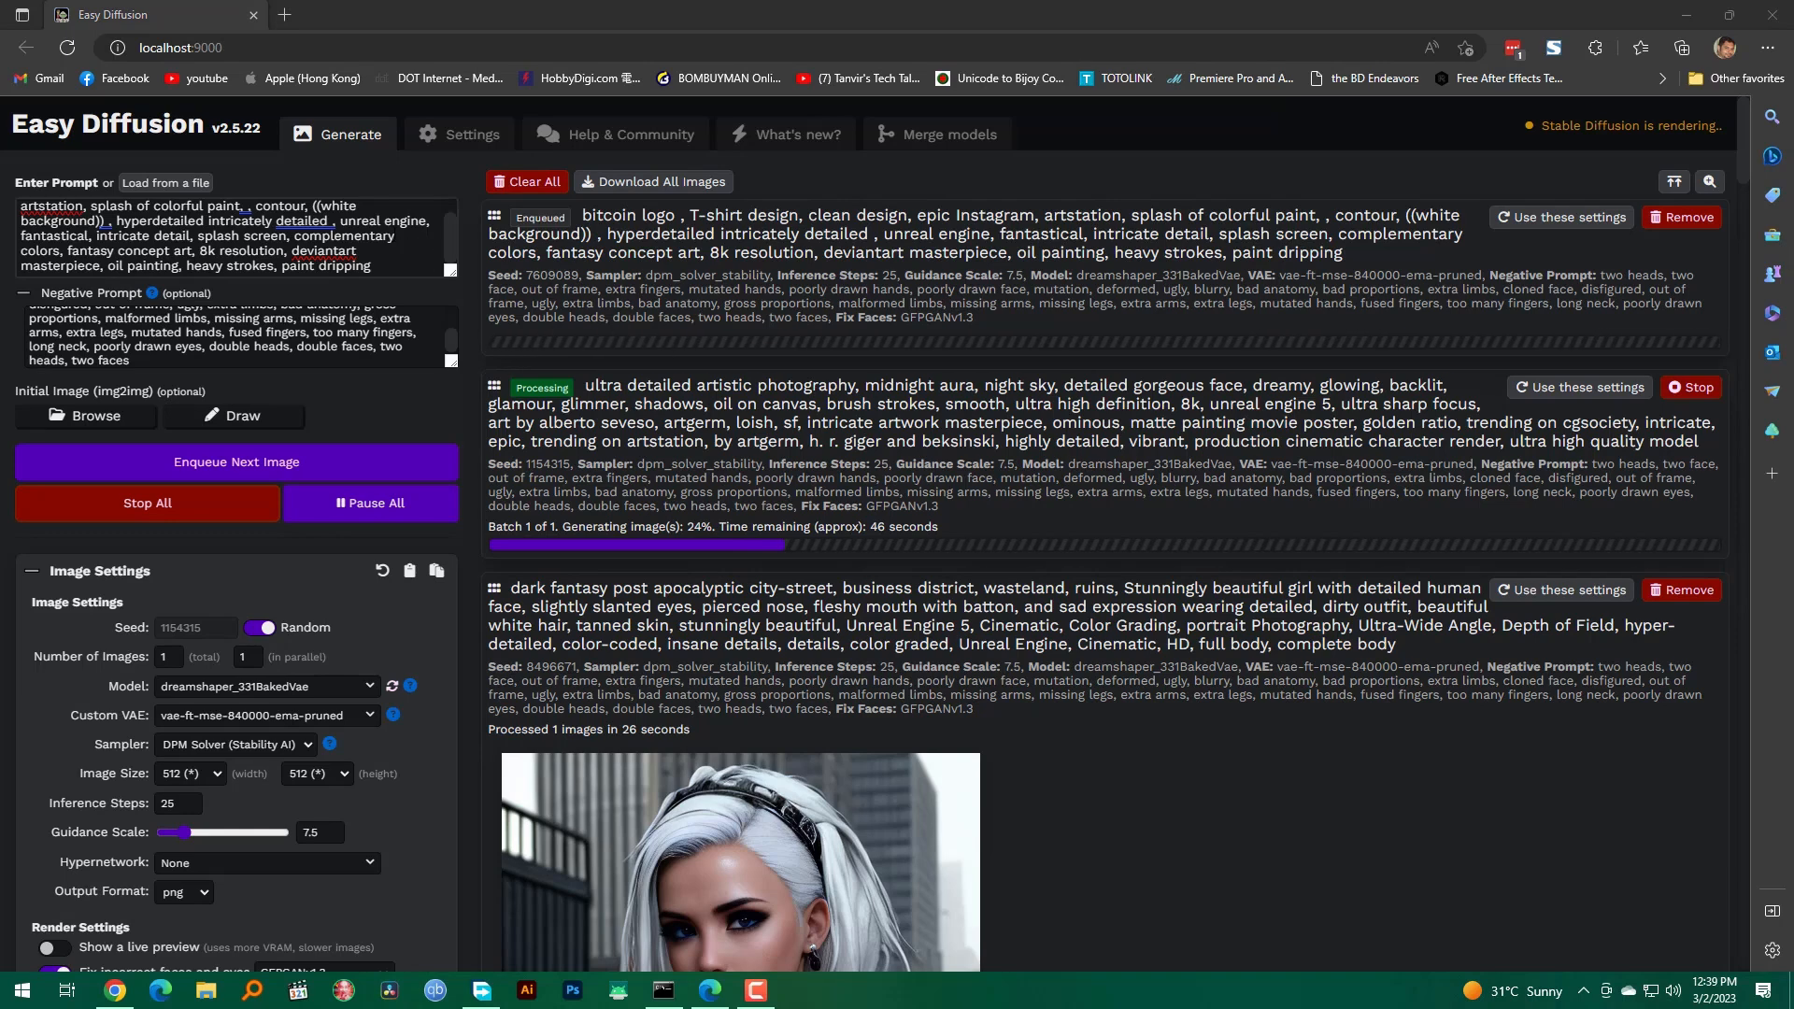
pyautogui.hotkey('ctrl', 'a')
pyautogui.write('stunningly beatuiful ranger,elden ring, dark arts, bloodborne, the witcher, full body portrait ,sharp lense, professional photographie, 70mm lense, detail love, good quality, unreal engine 5, wallpaper, colerful, highly detailed, 8k, soft light, photo realistic')
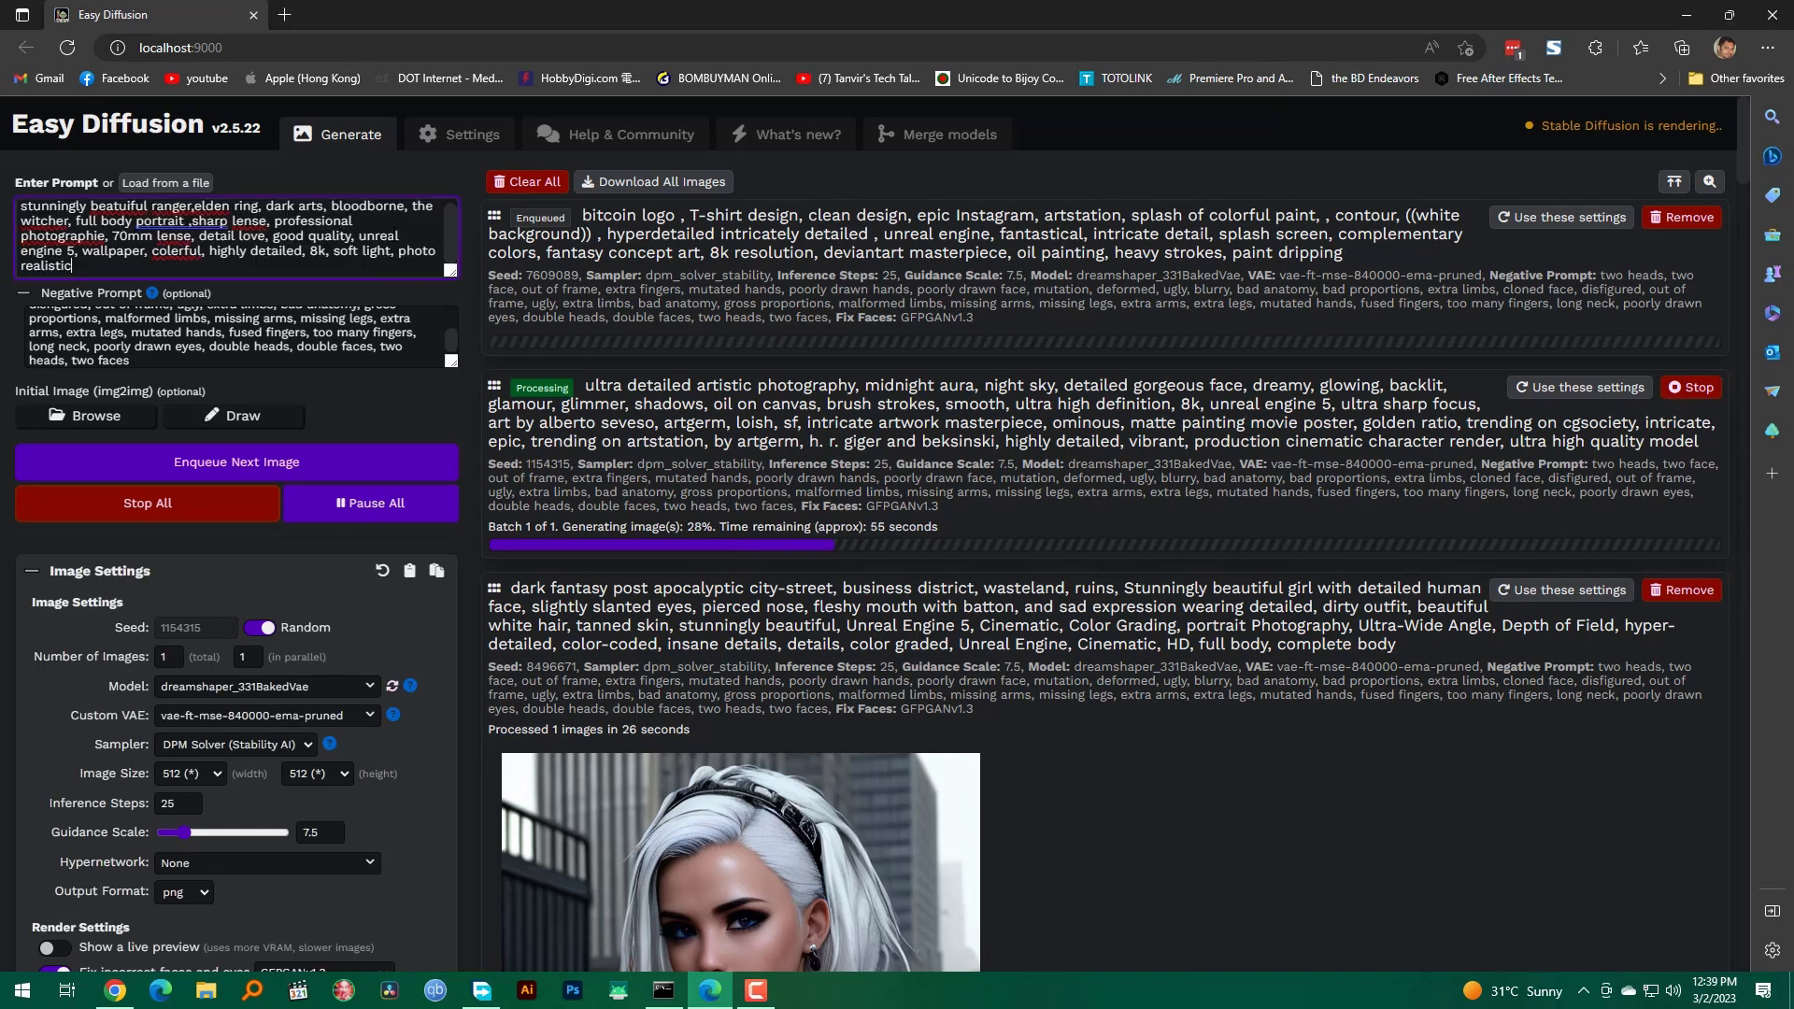
pyautogui.click(355, 456)
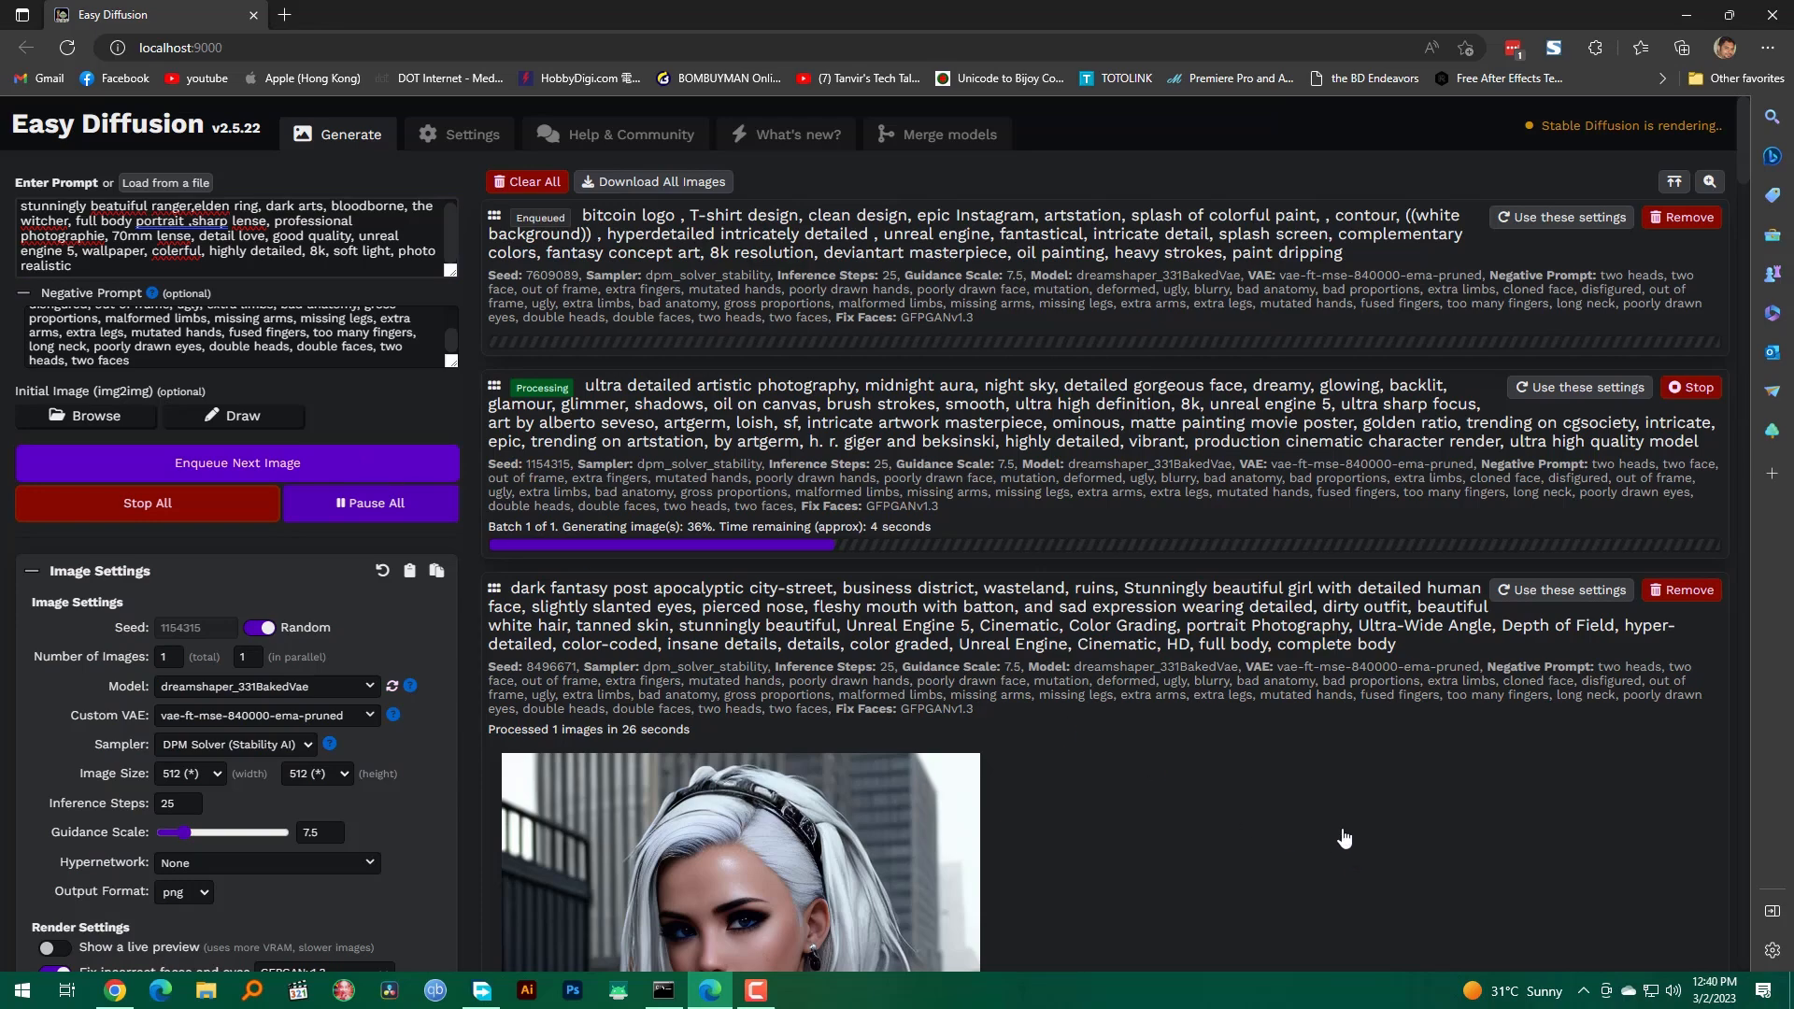
# Step: Check the progress of the render queue and view the generated "midnight aura, night sky" portrait
pyautogui.scroll(-1, 1330, 815)
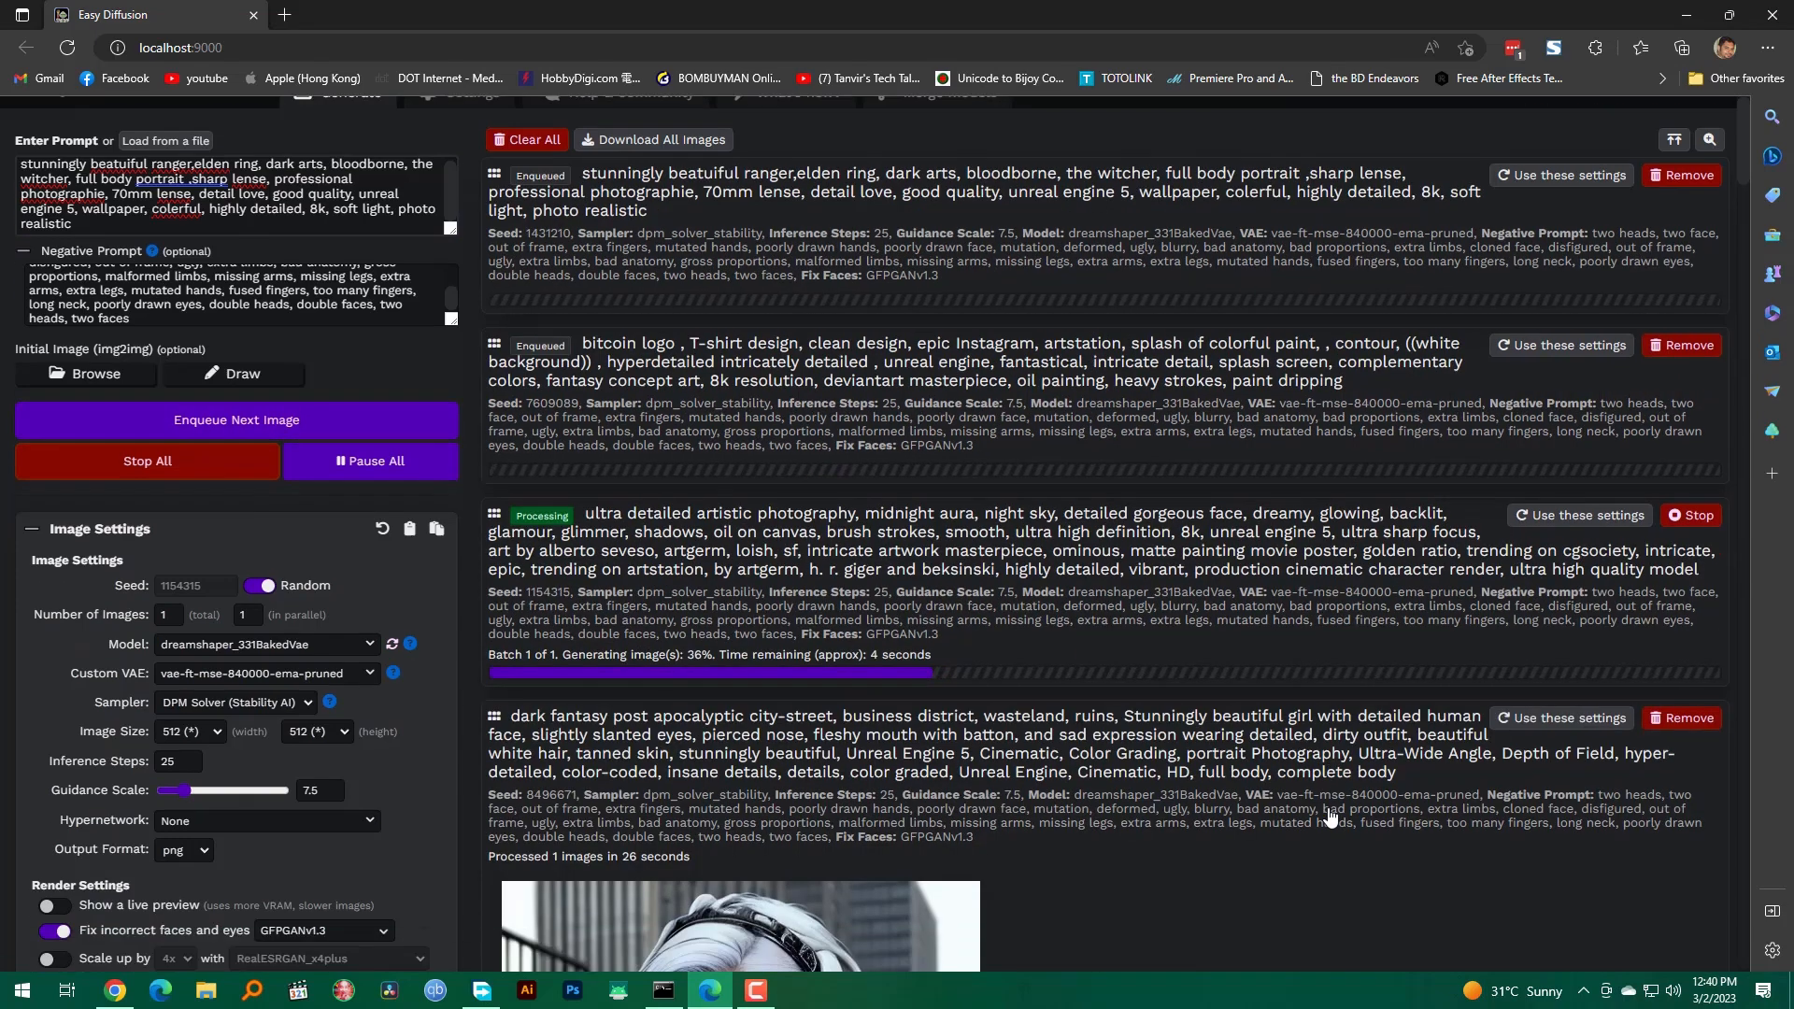
pyautogui.scroll(-1, 1330, 816)
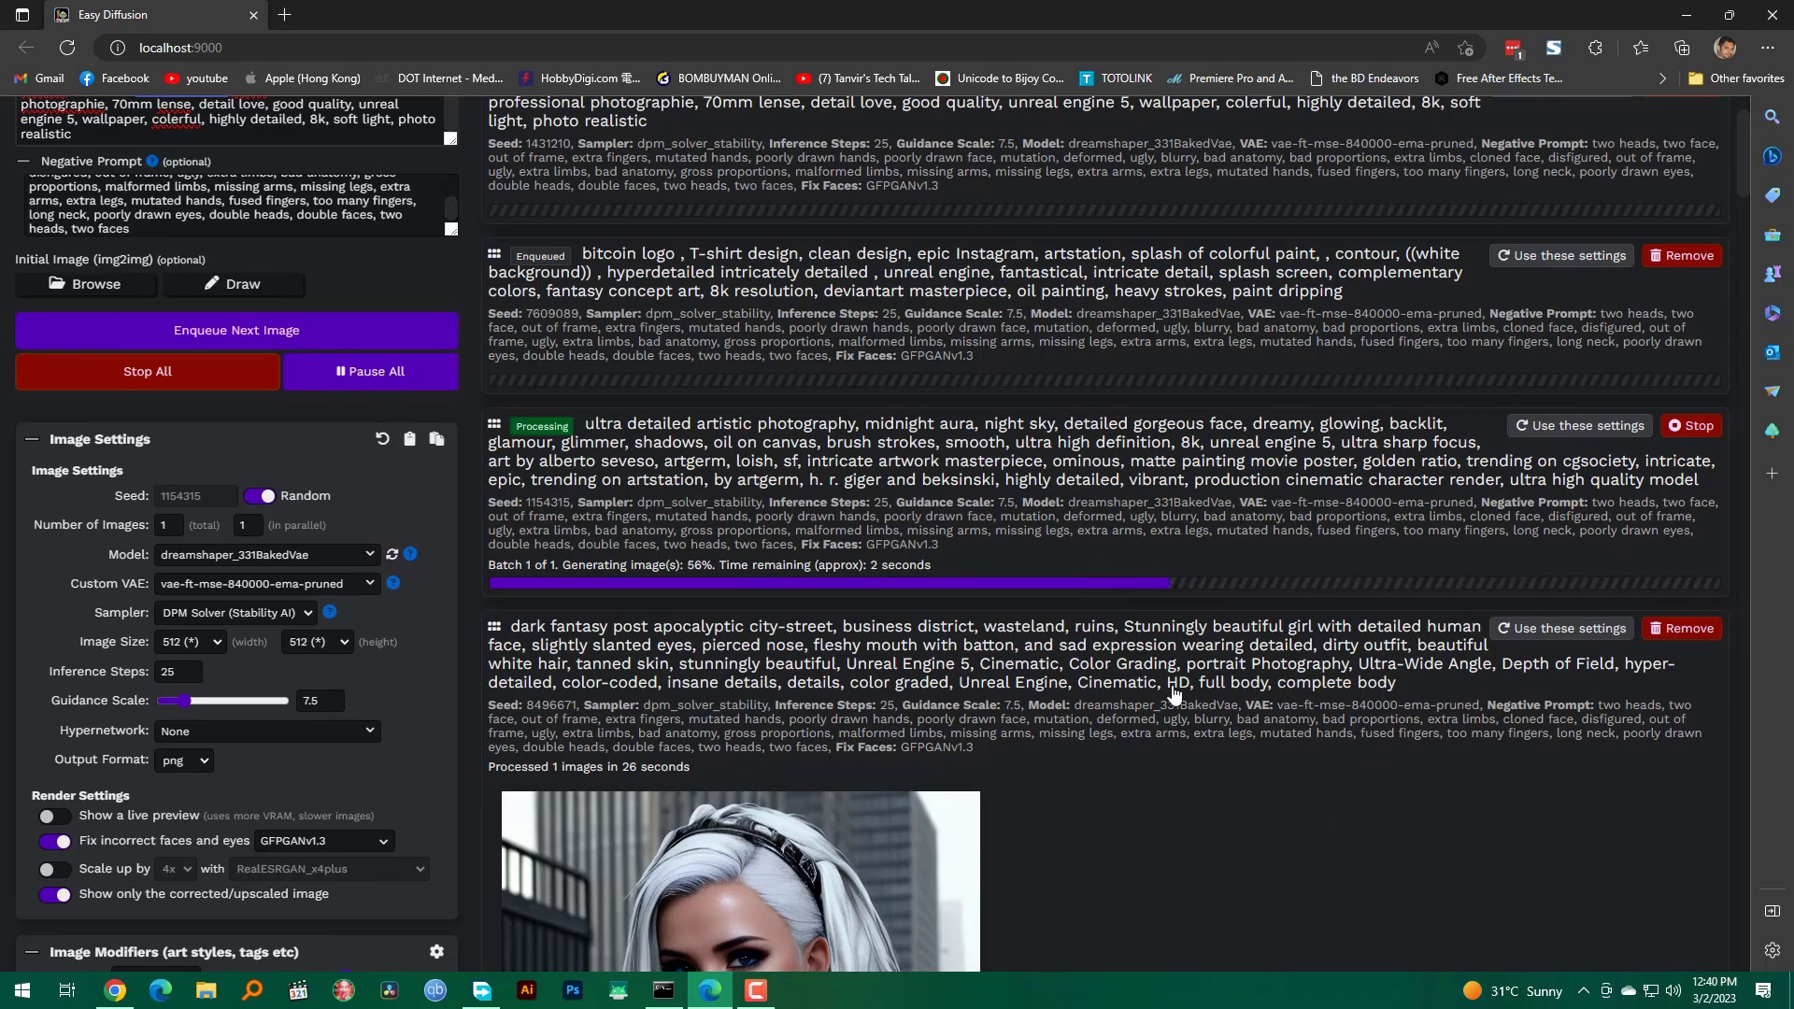
pyautogui.scroll(2, 1147, 561)
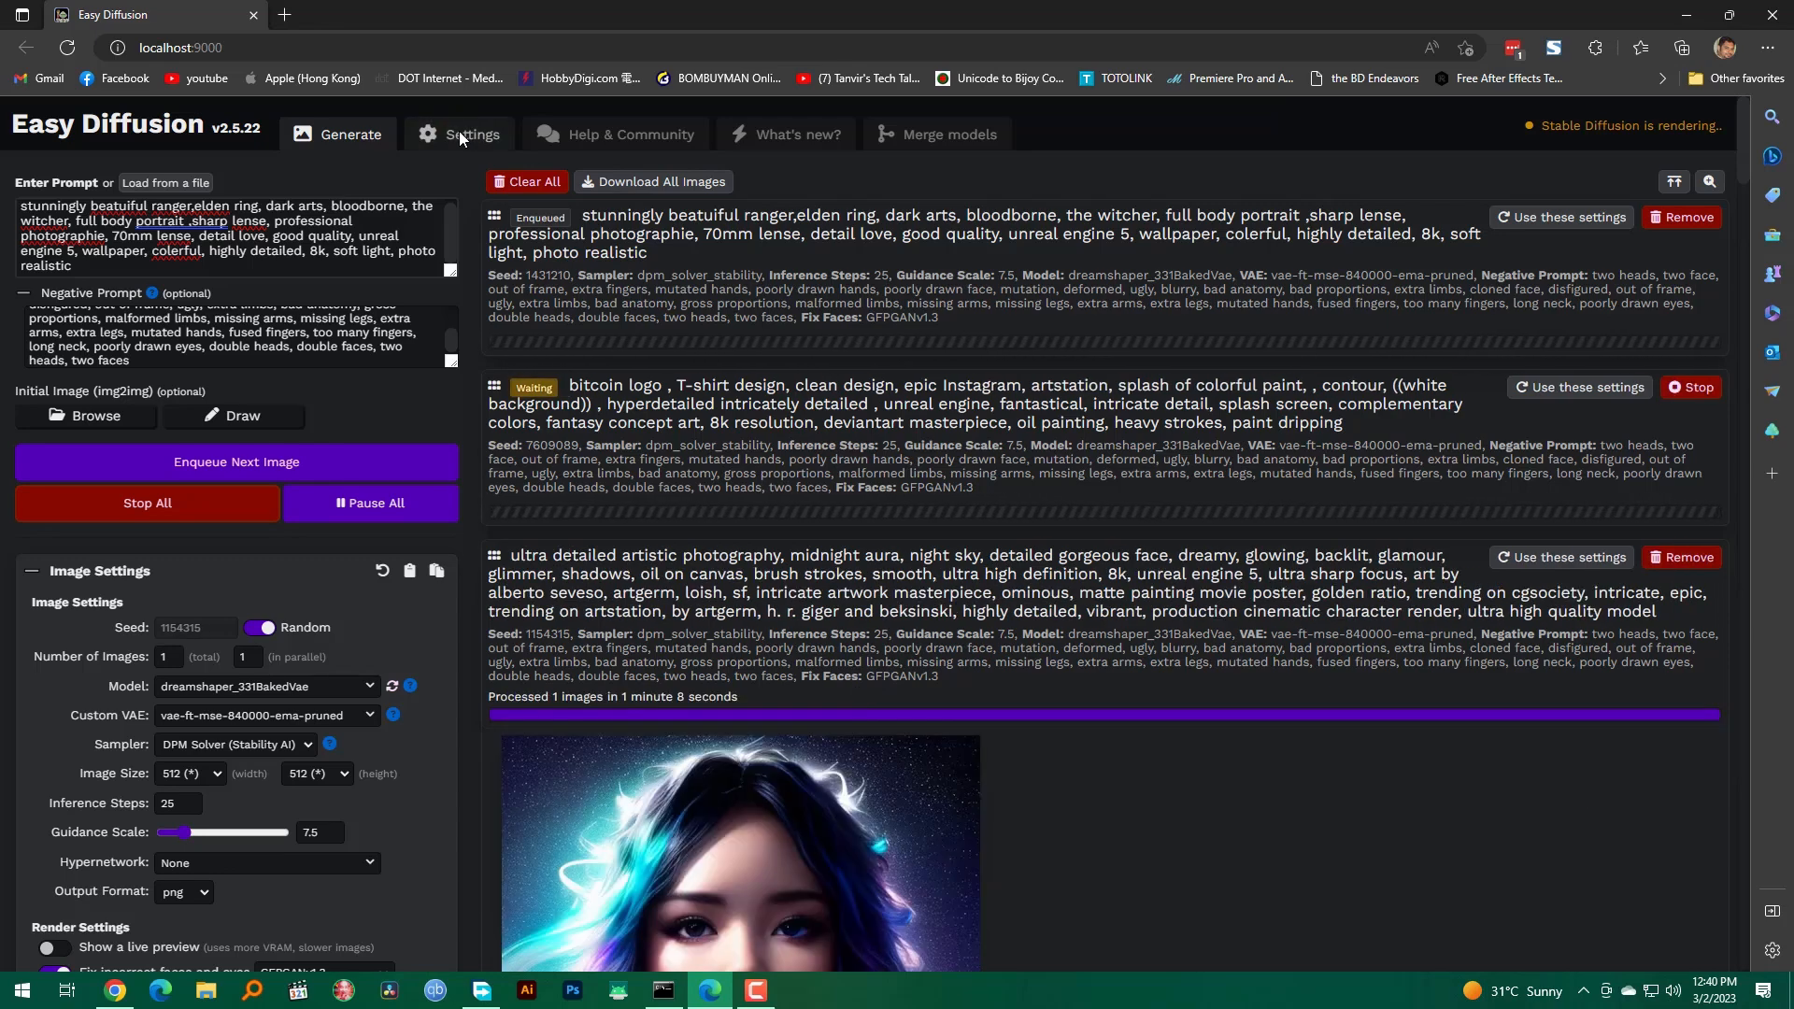
pyautogui.scroll(-3, 1147, 773)
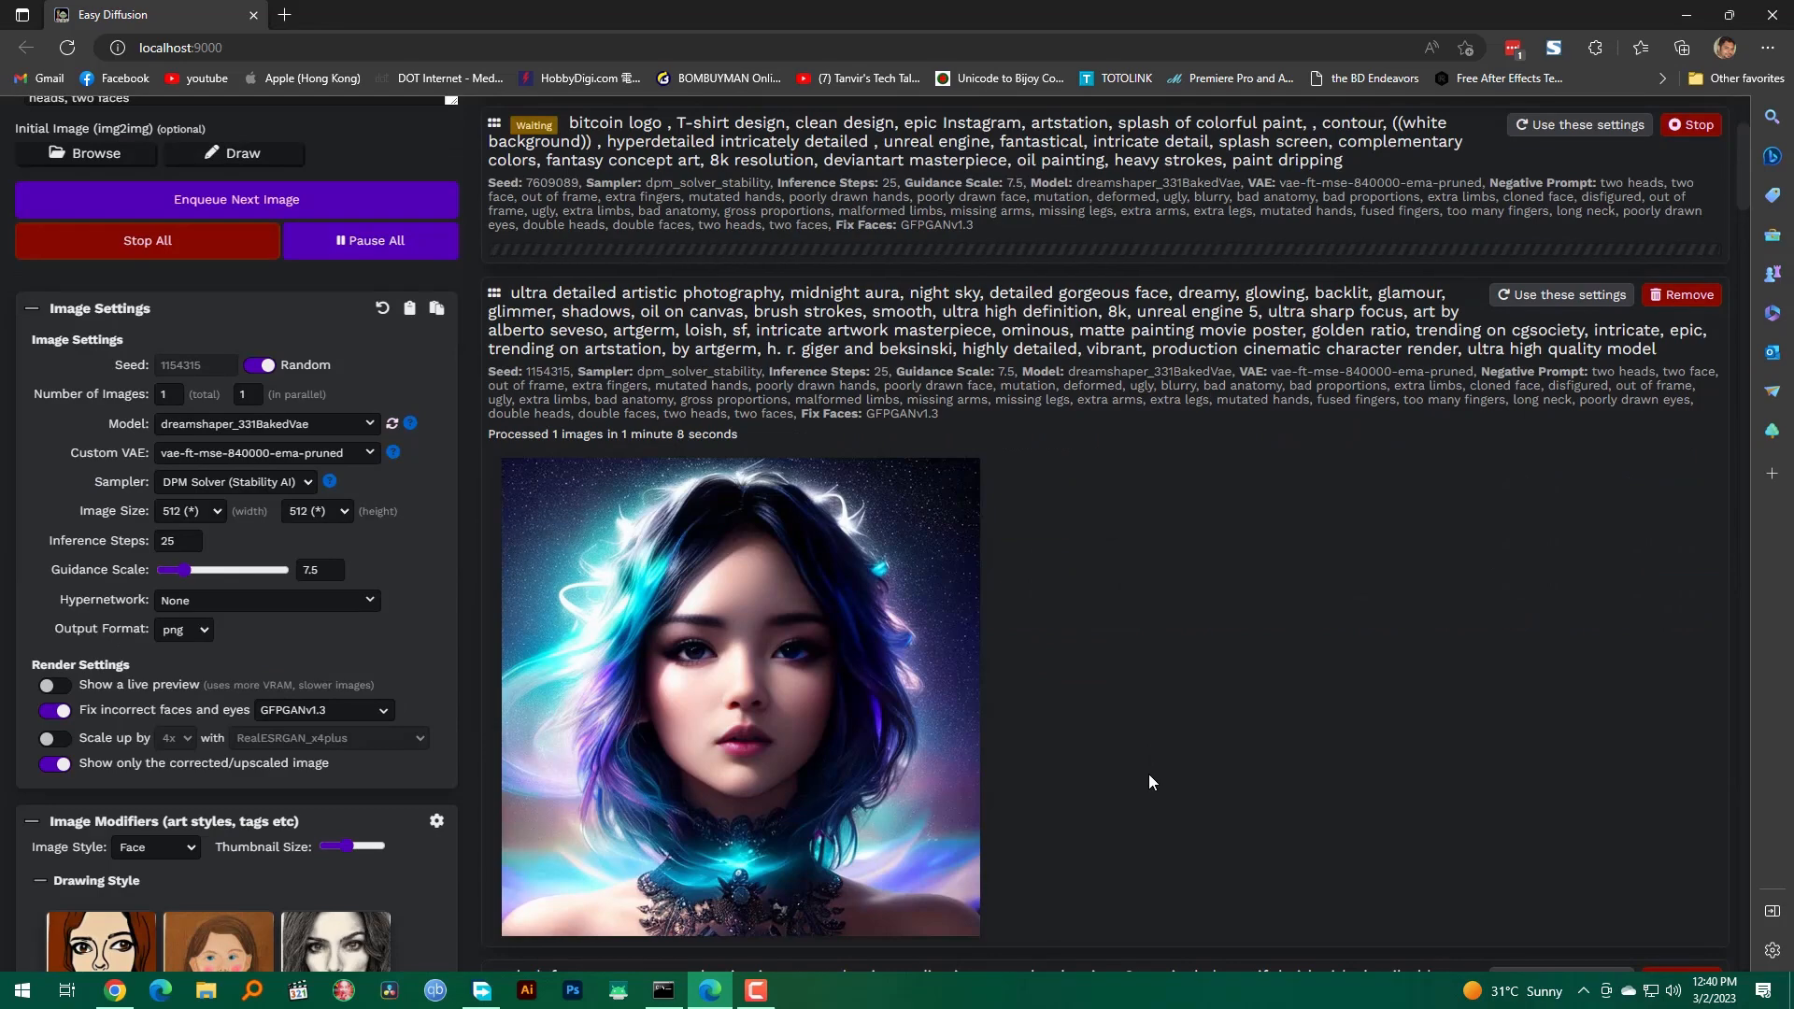
pyautogui.scroll(3, 1147, 774)
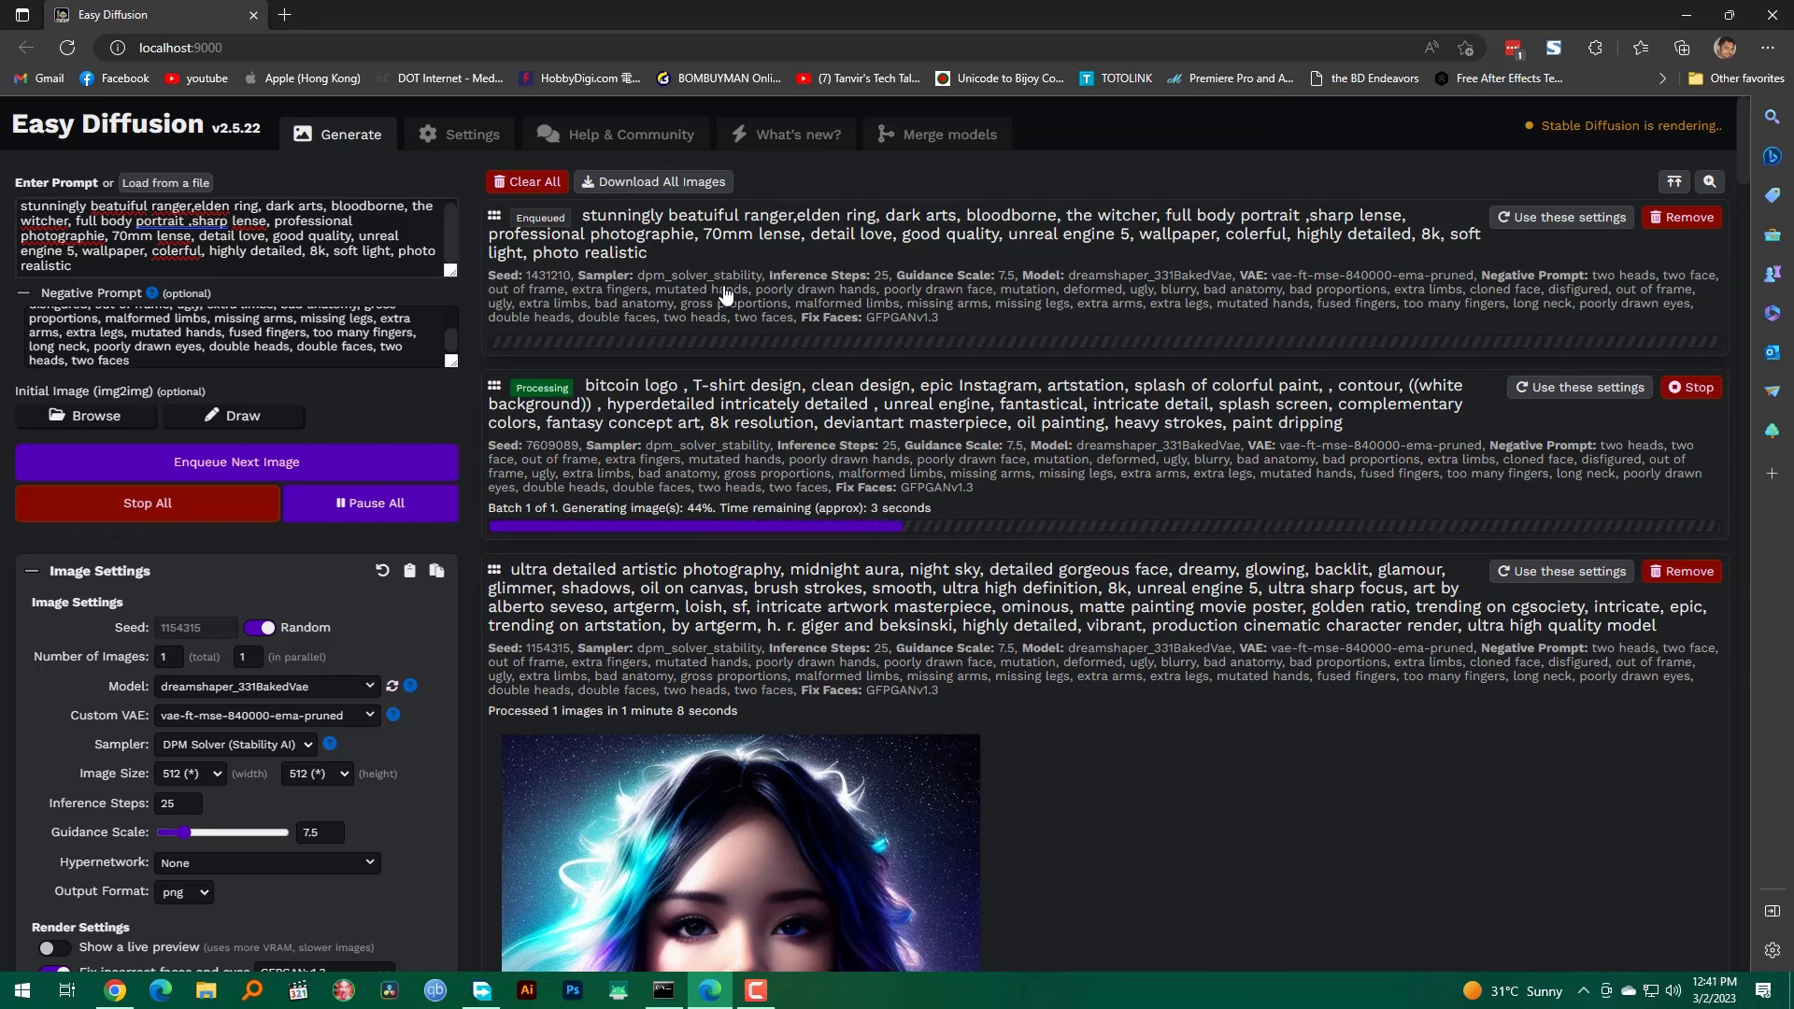
# Step: Review the system settings, from theme and auto-save to GPU memory usage and network port, along with the system info
pyautogui.click(472, 136)
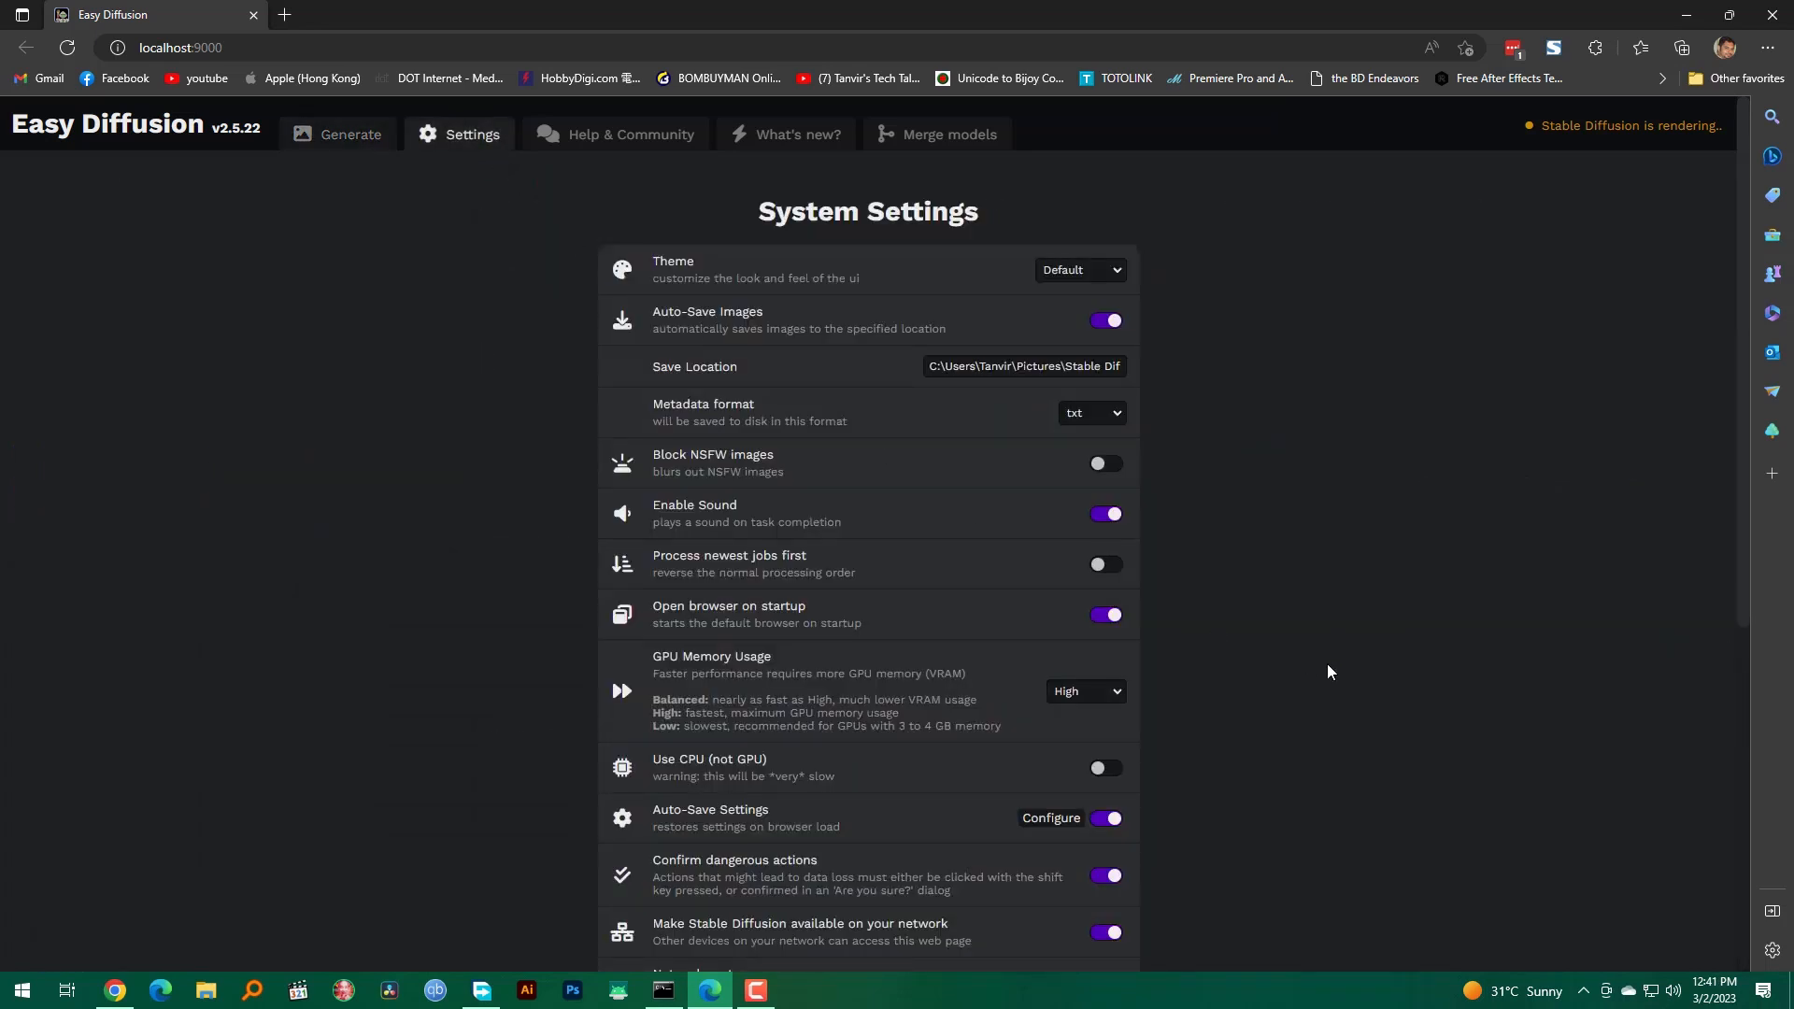
pyautogui.scroll(-5, 1331, 673)
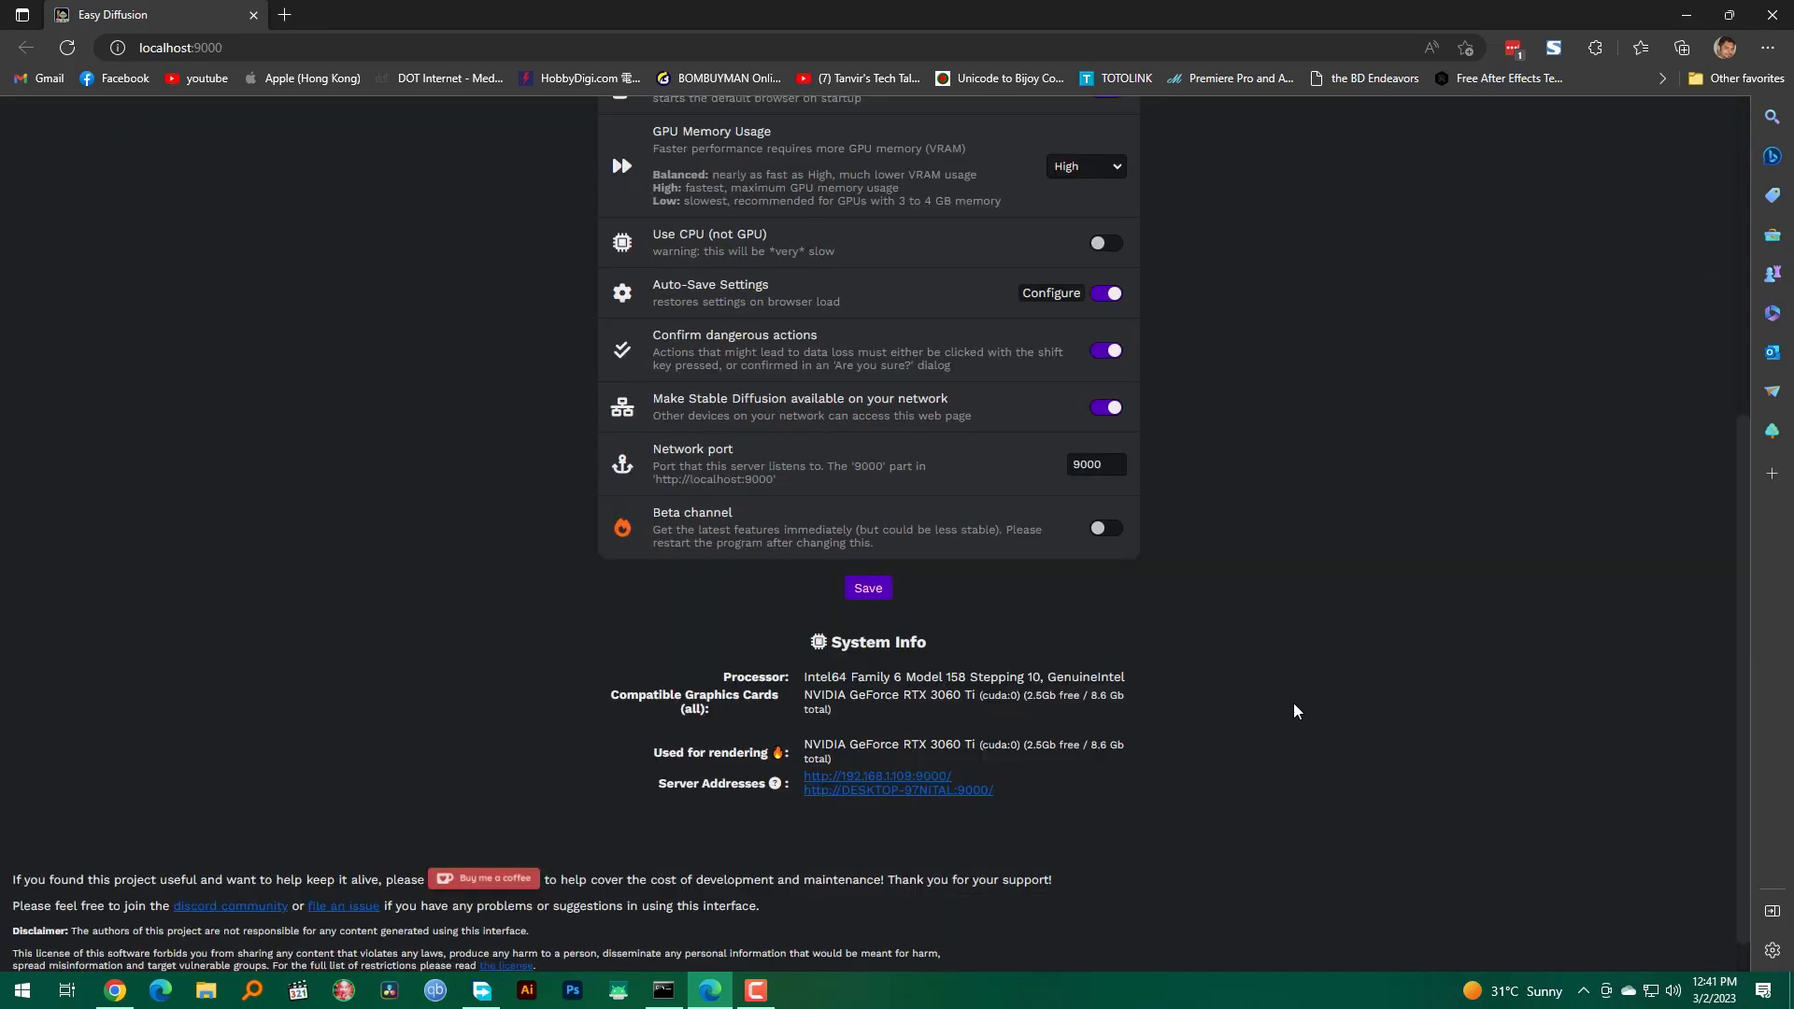
pyautogui.scroll(3, 1317, 692)
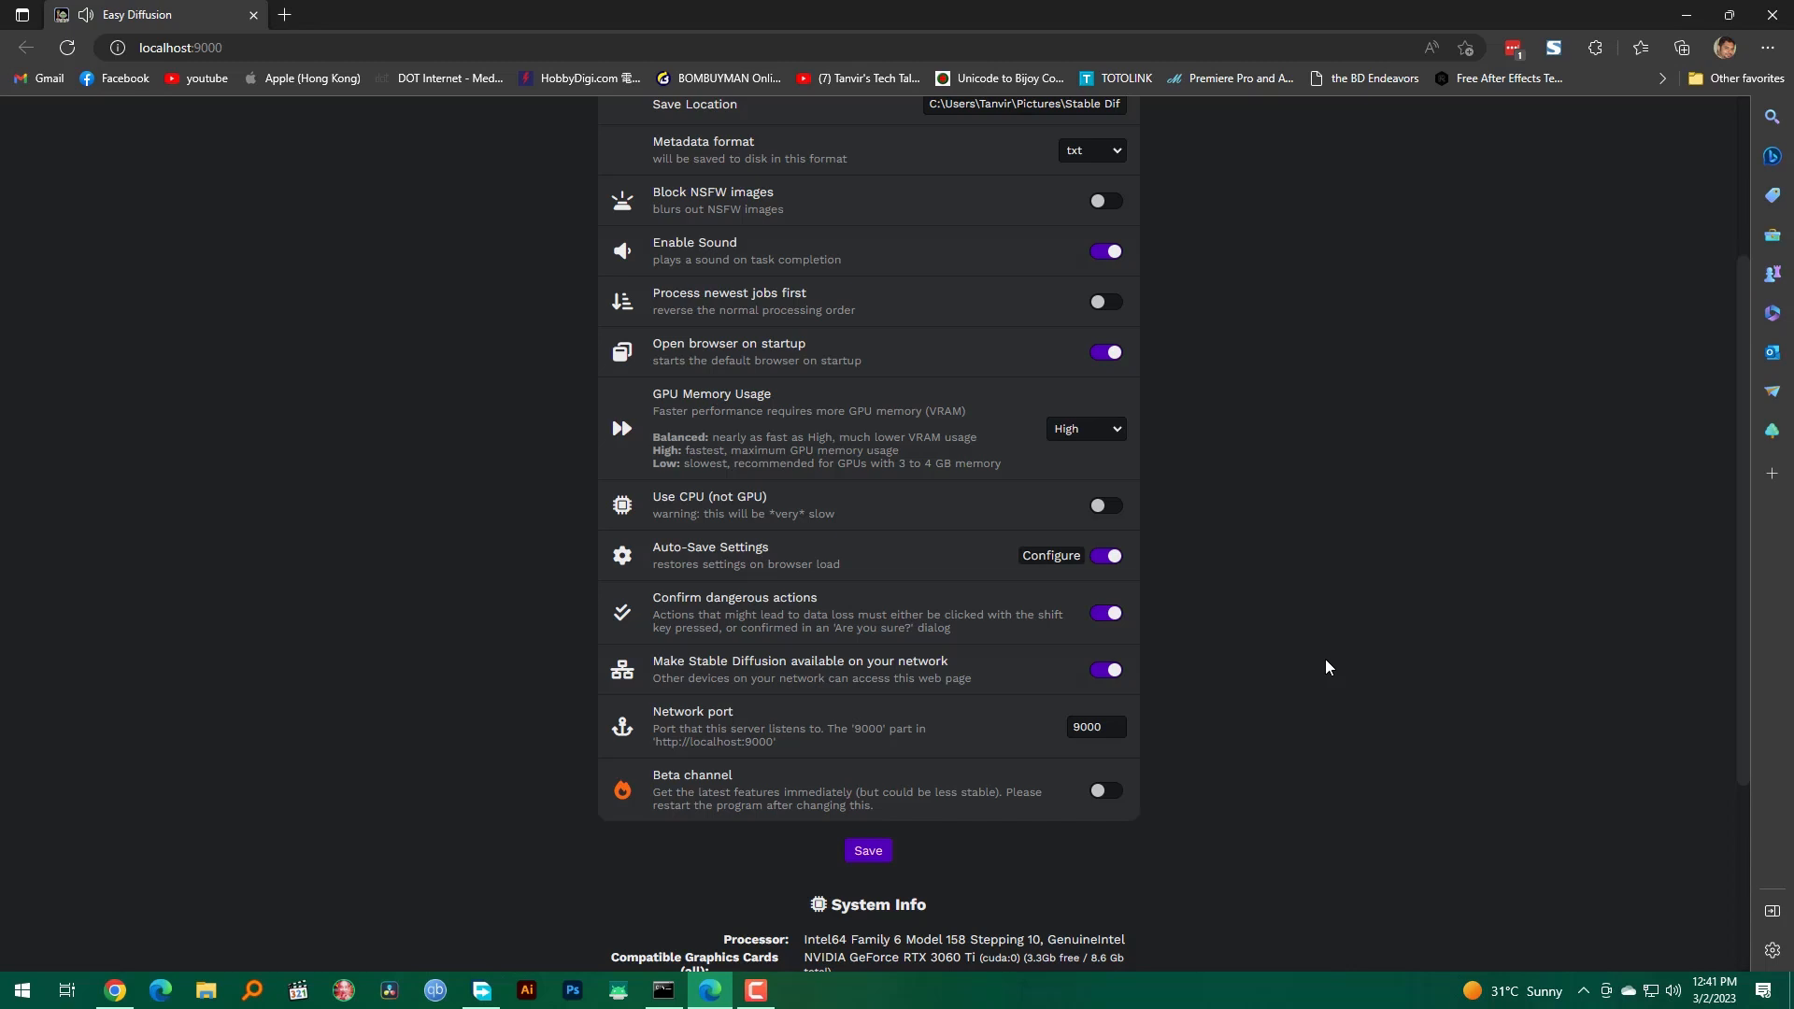
pyautogui.scroll(-2, 1453, 756)
pyautogui.scroll(-2, 1452, 756)
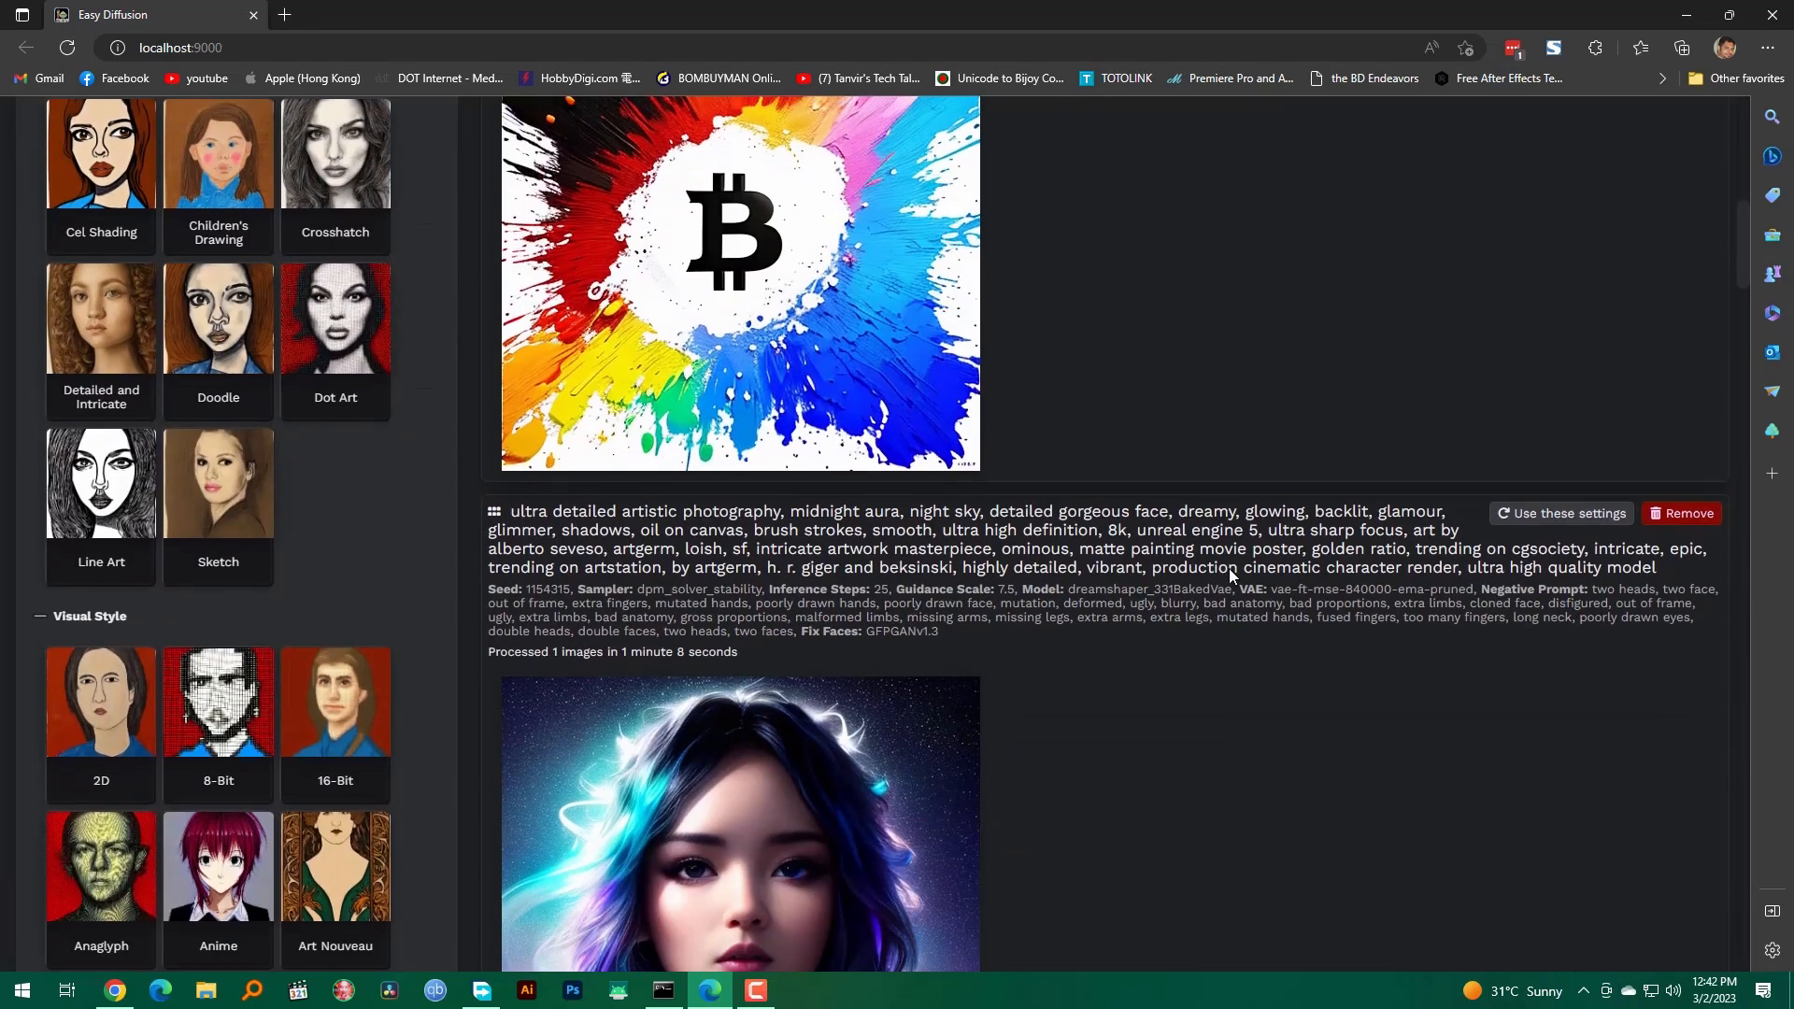
# Step: Return to image generation and examine the images produced for the ranger, bitcoin logo and midnight aura prompts
pyautogui.scroll(-5, 1230, 568)
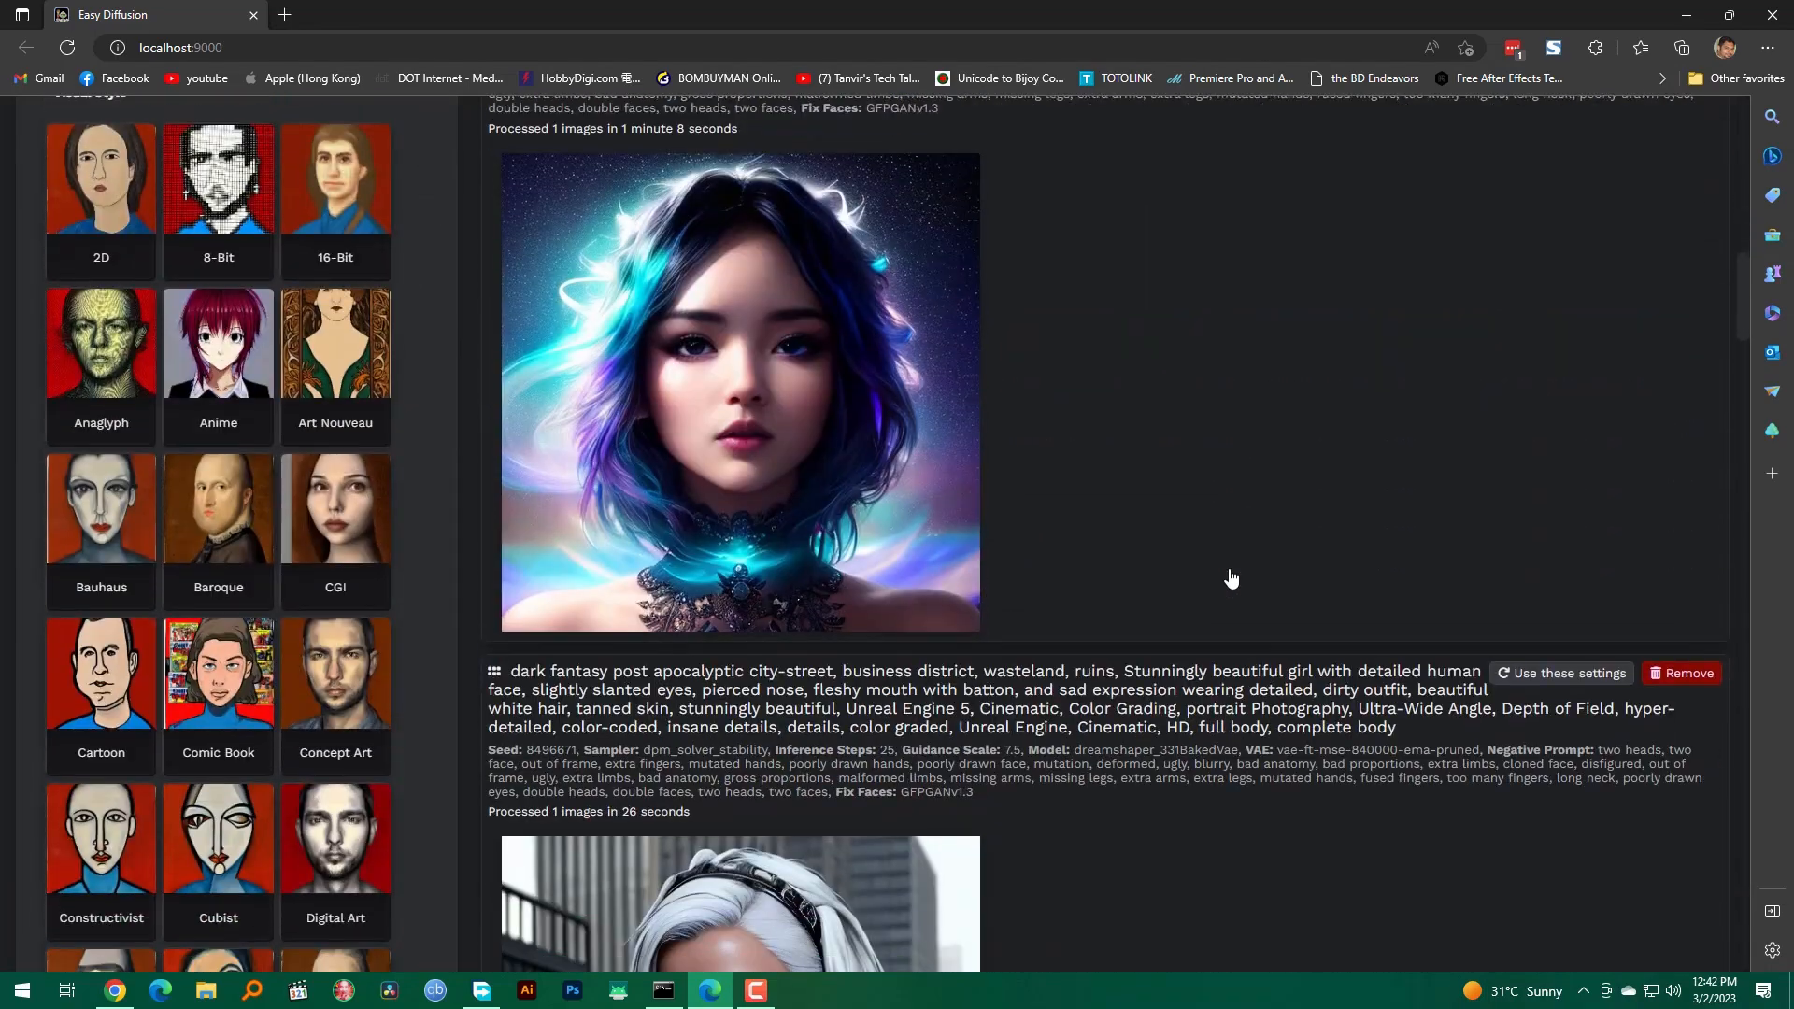
pyautogui.scroll(15, 1230, 577)
pyautogui.scroll(-5, 1229, 575)
pyautogui.scroll(-6, 1230, 577)
pyautogui.scroll(6, 1229, 576)
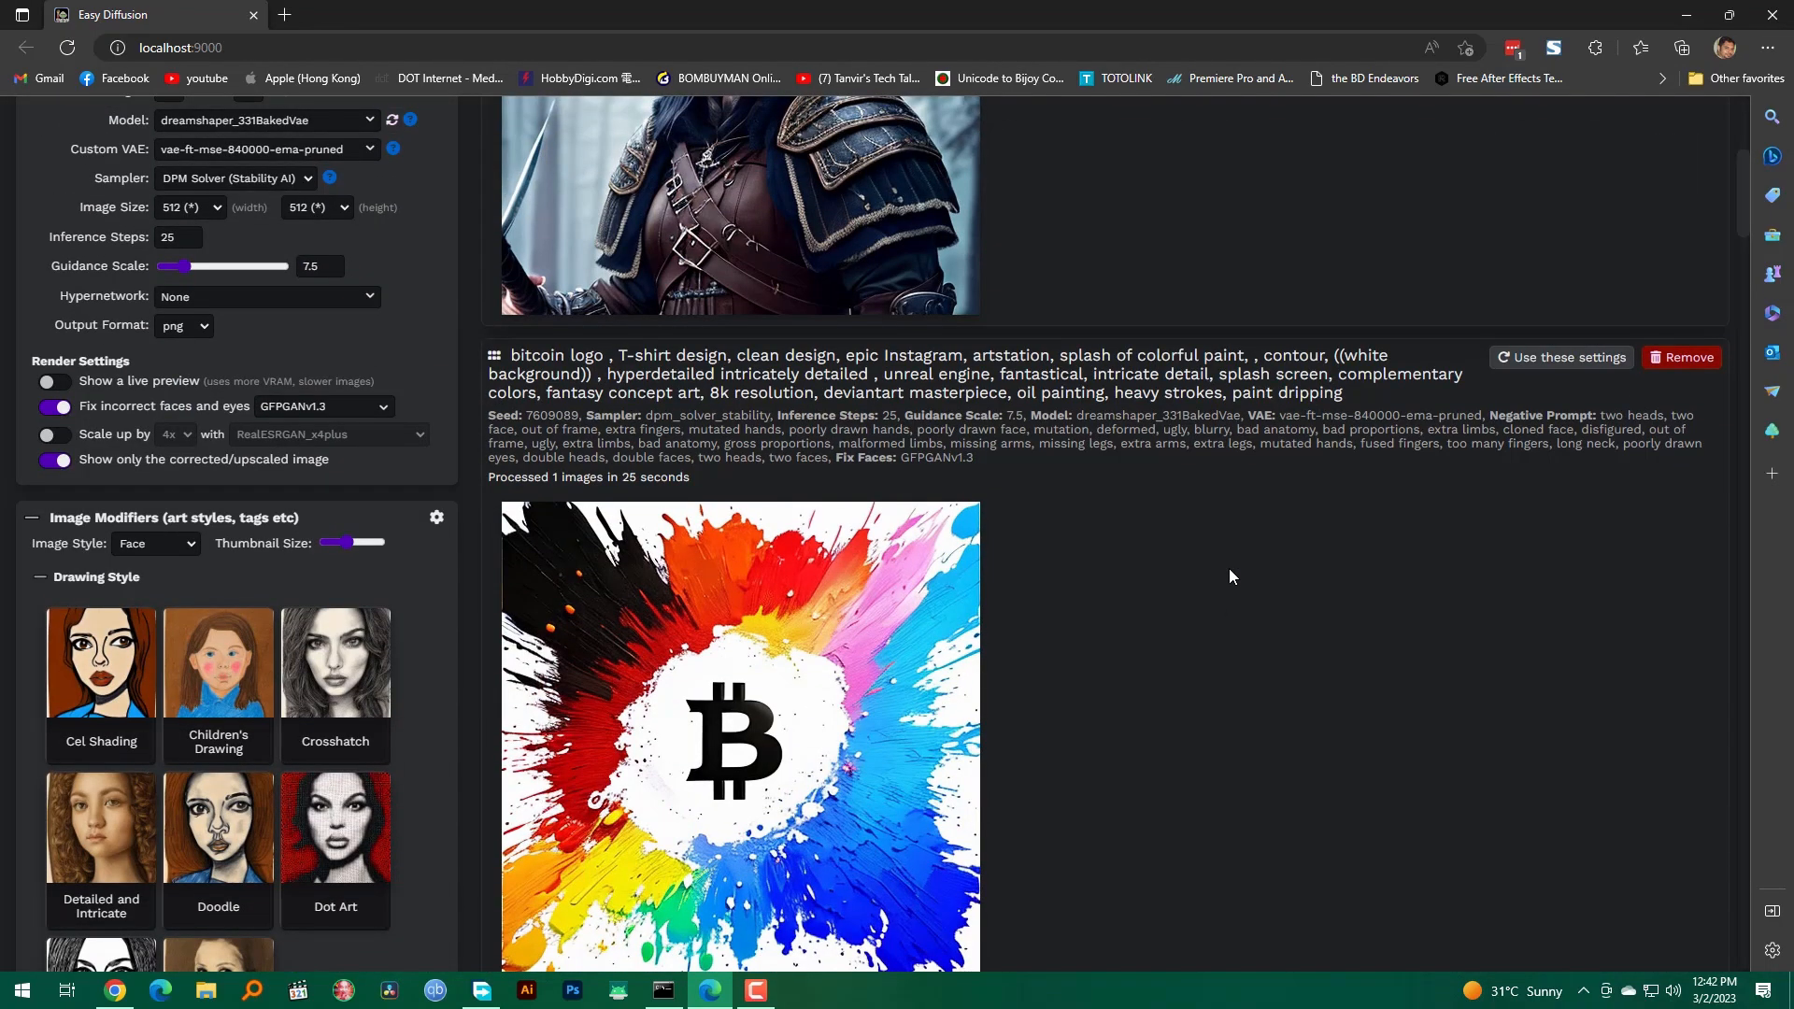
pyautogui.scroll(3, 1229, 569)
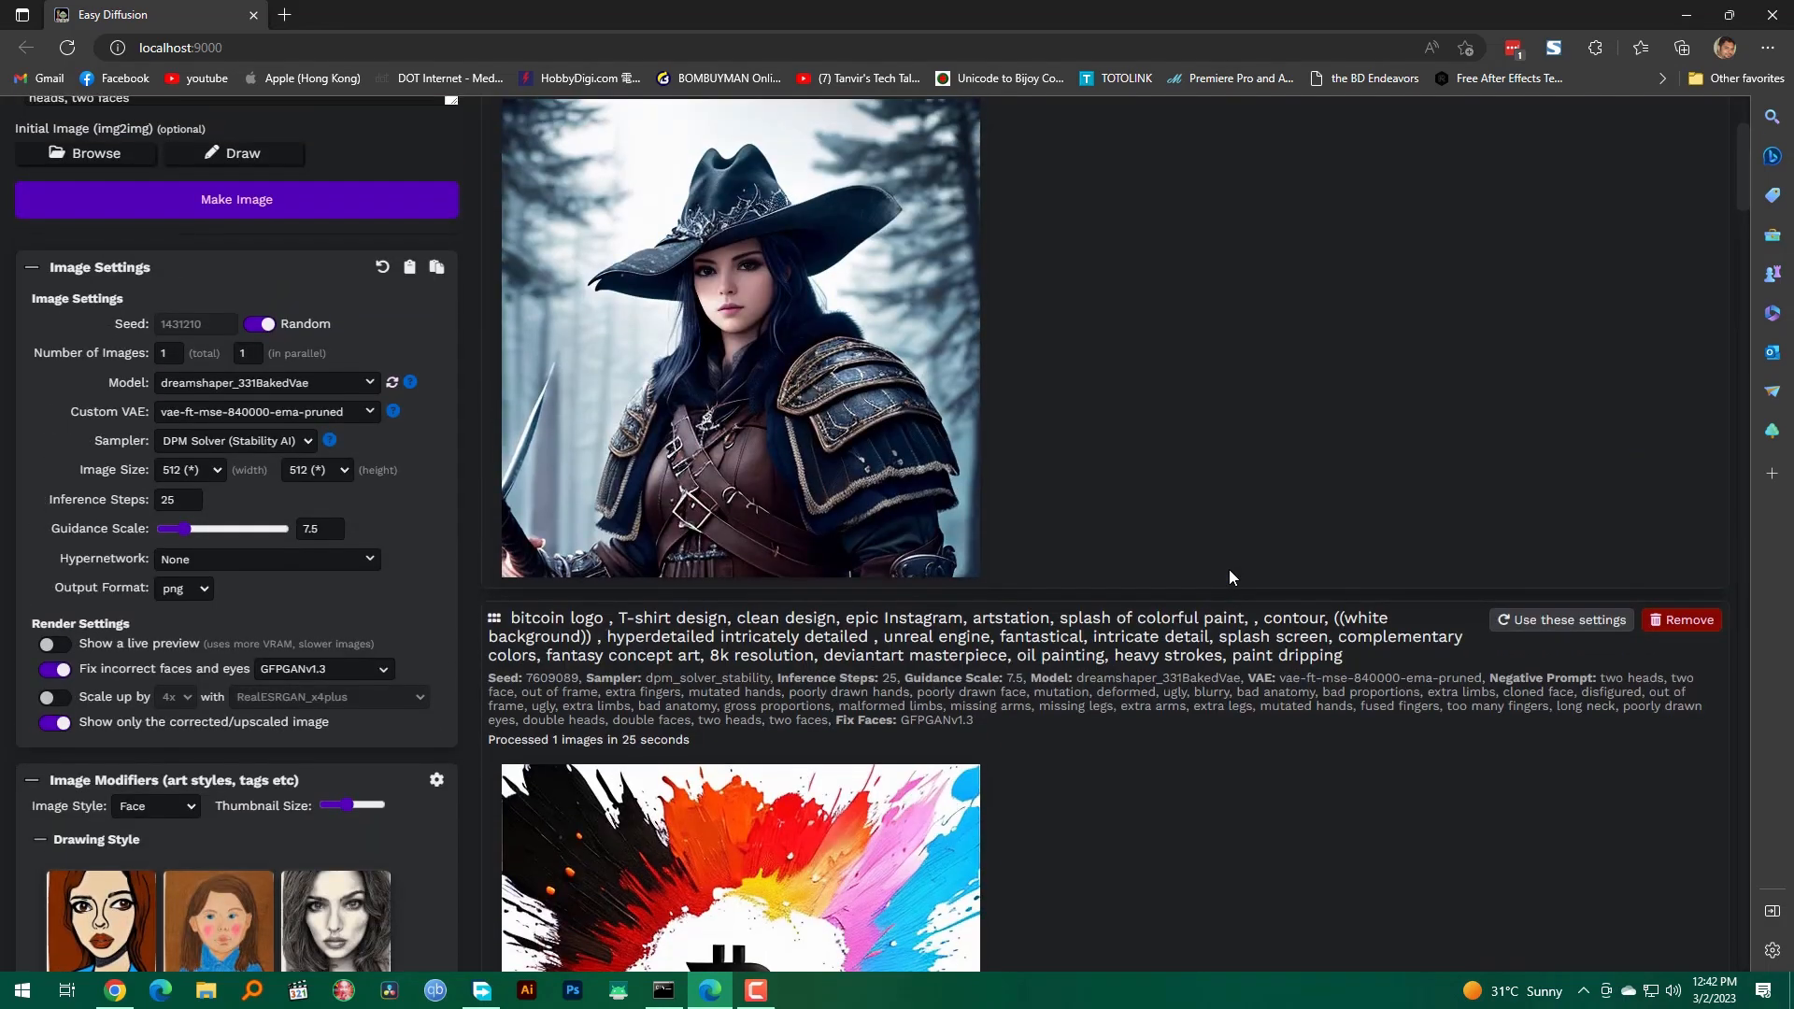
pyautogui.scroll(3, 1230, 577)
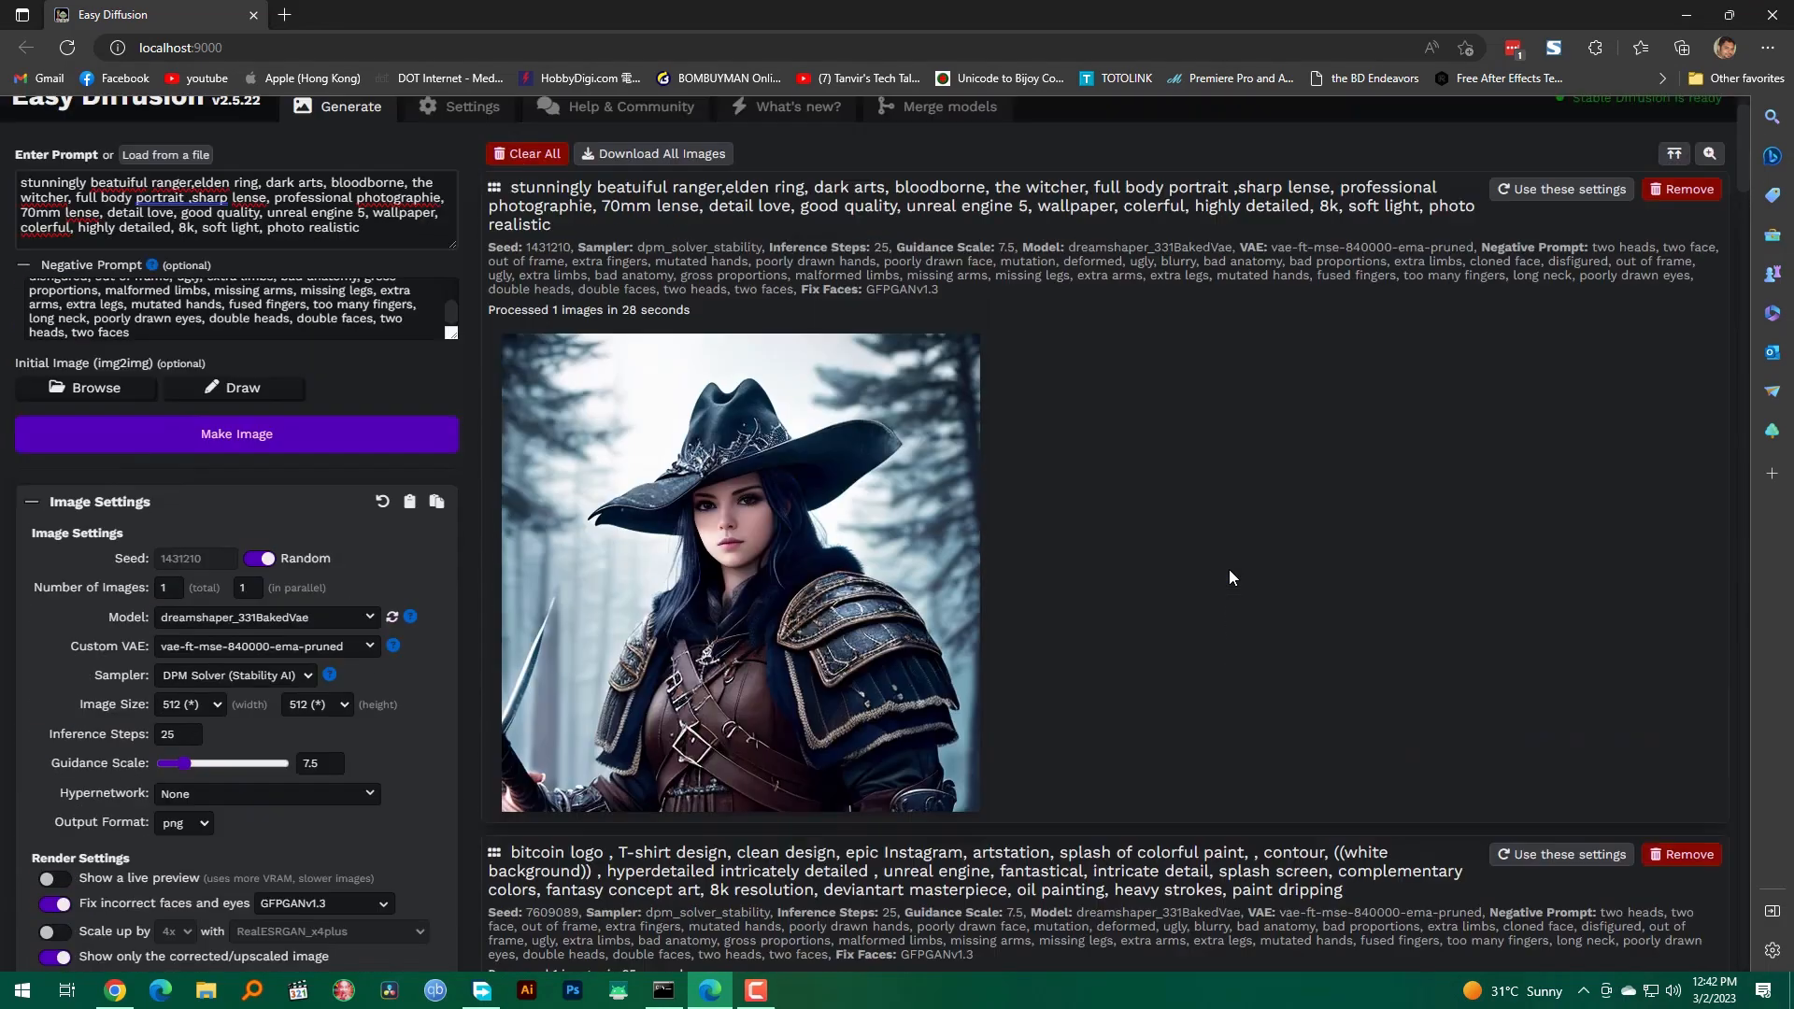